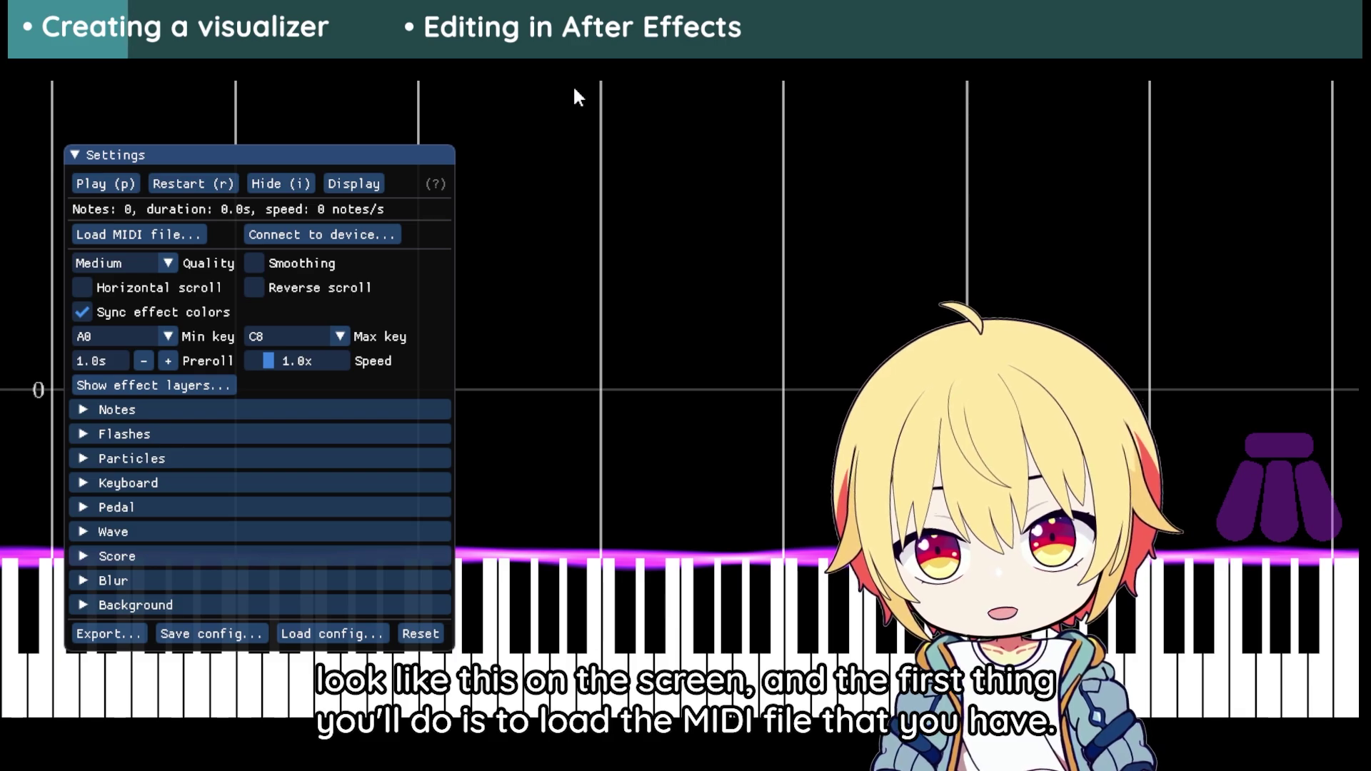
Load the MIDI file into the visualizer and start its playback
left_click(155, 236)
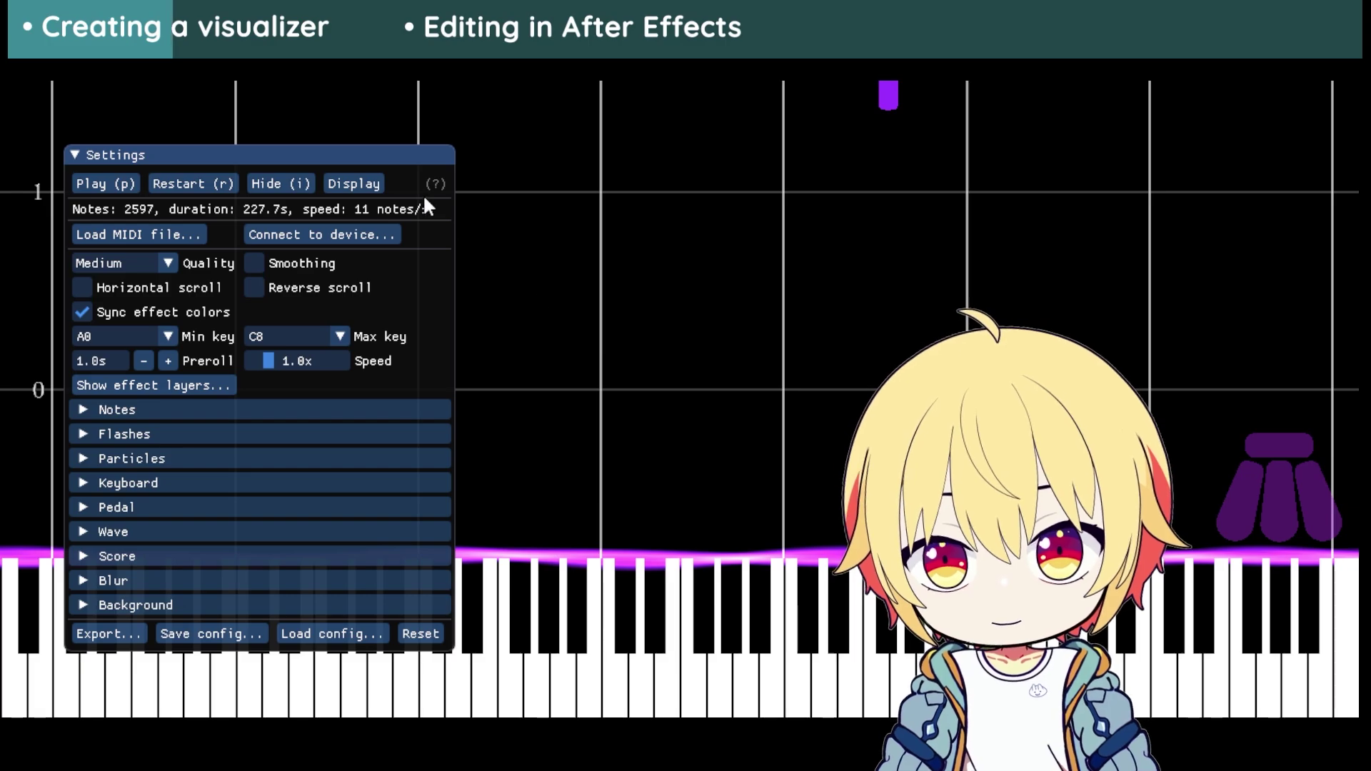
left_click(107, 185)
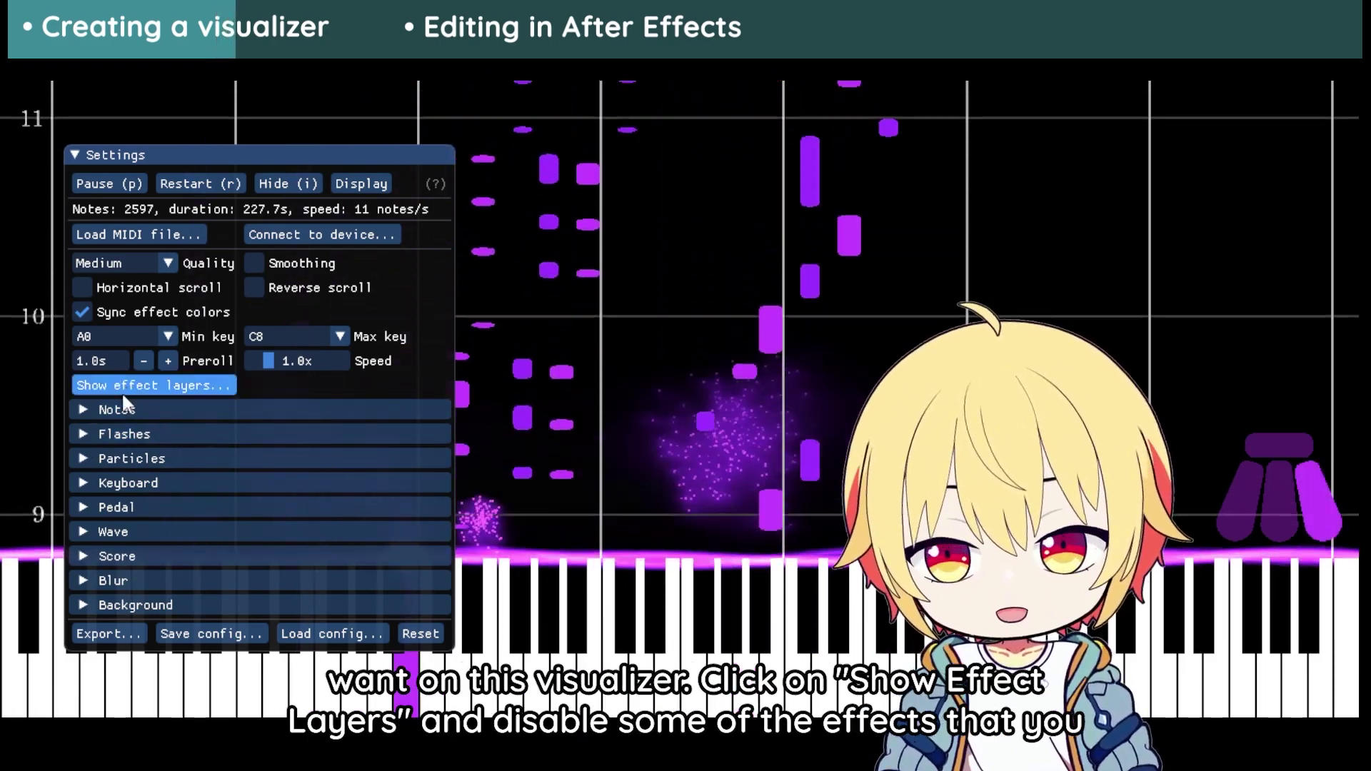
Disable every effect layer except Notes
left_click(150, 386)
left_click_drag(700, 255, 679, 165)
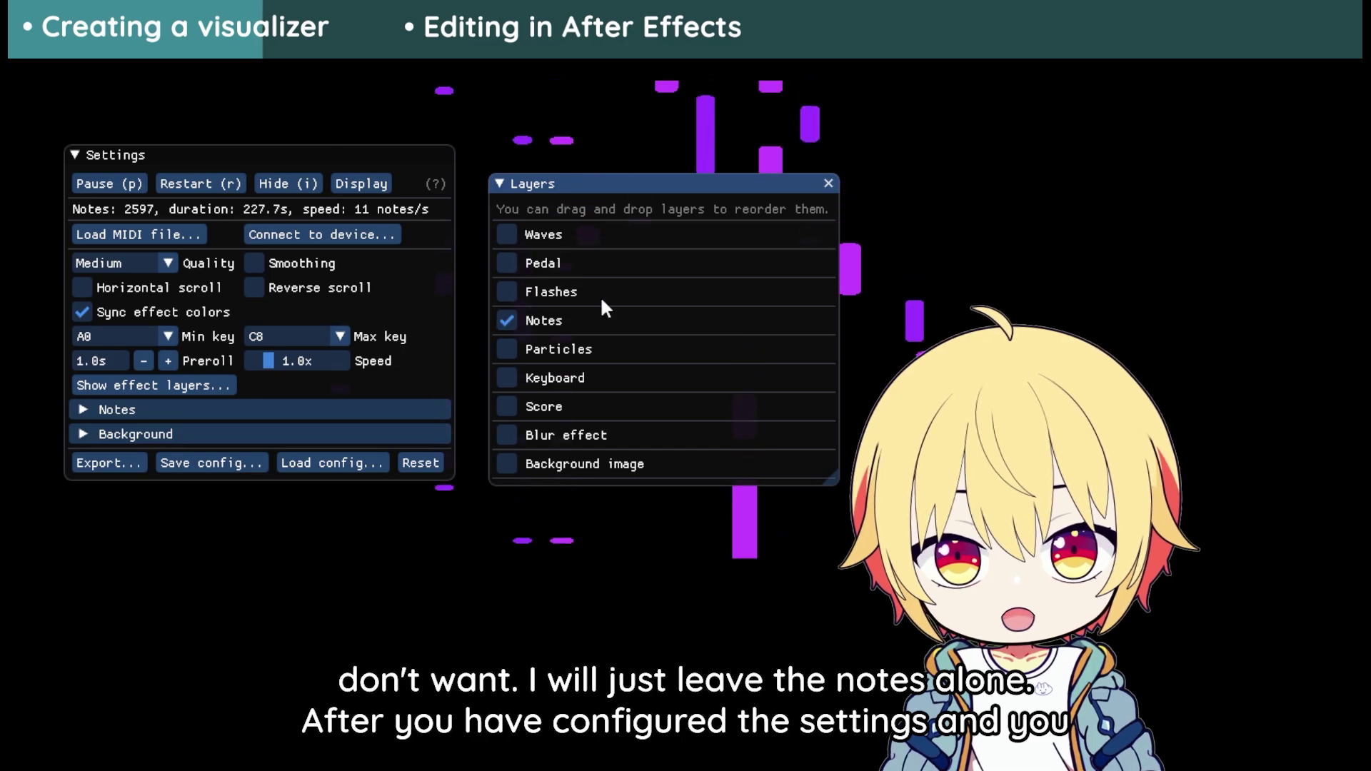
left_click(829, 183)
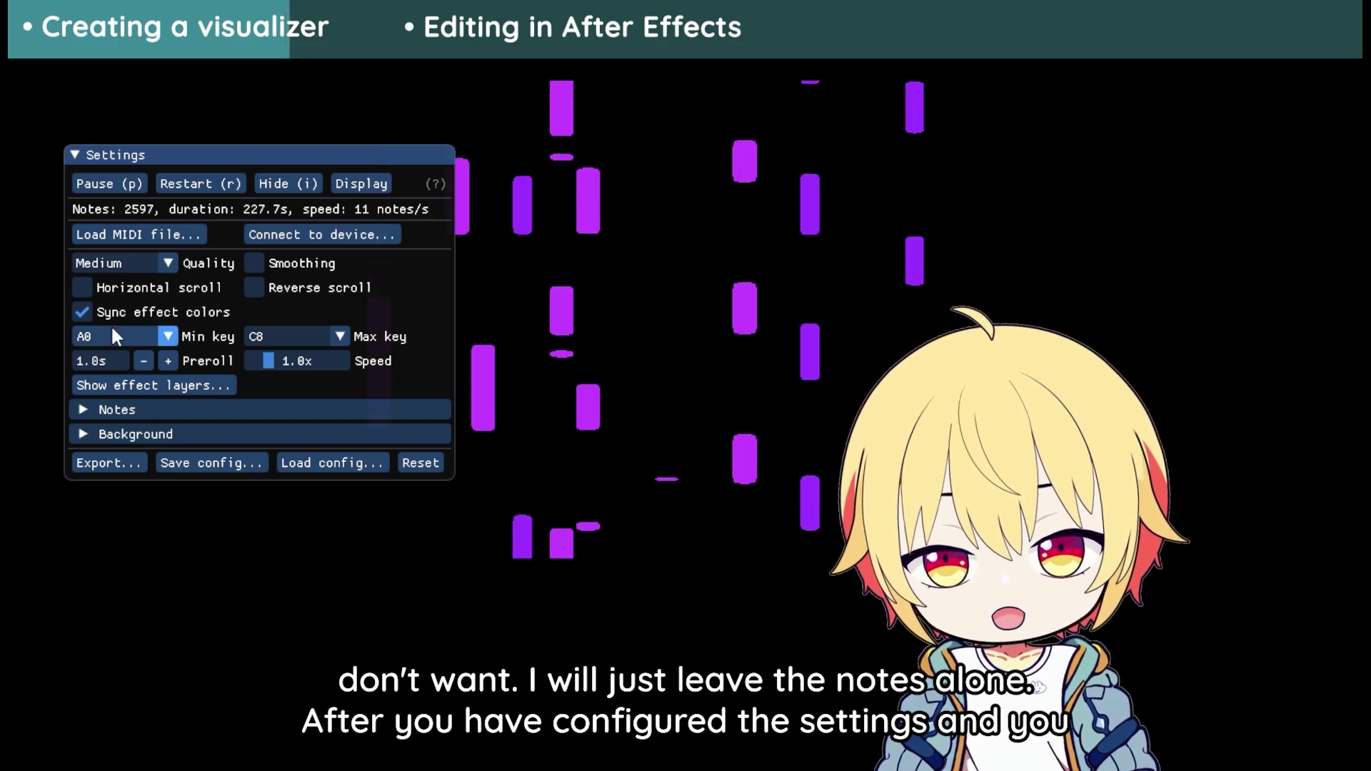
Change the color of the notes to olive green
left_click(80, 409)
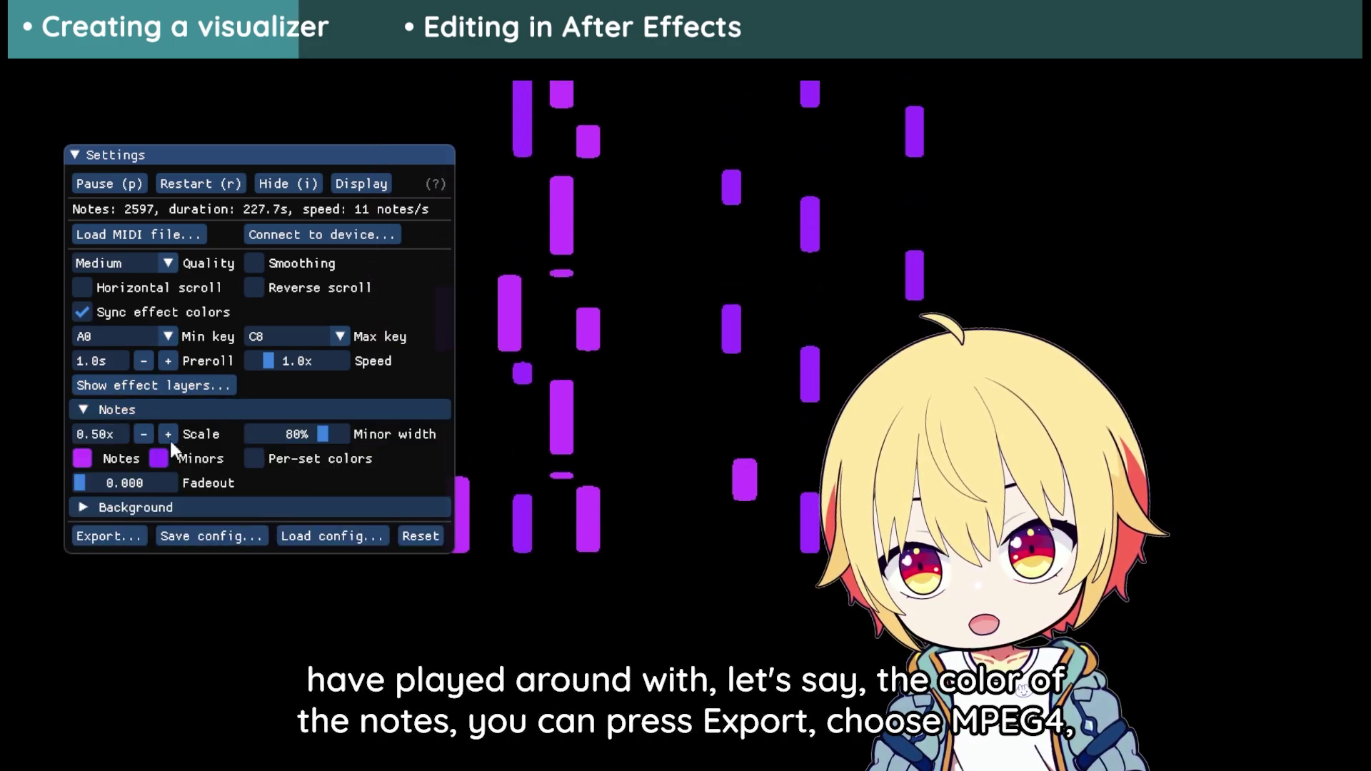
left_click(82, 458)
left_click(203, 490)
left_click(312, 460)
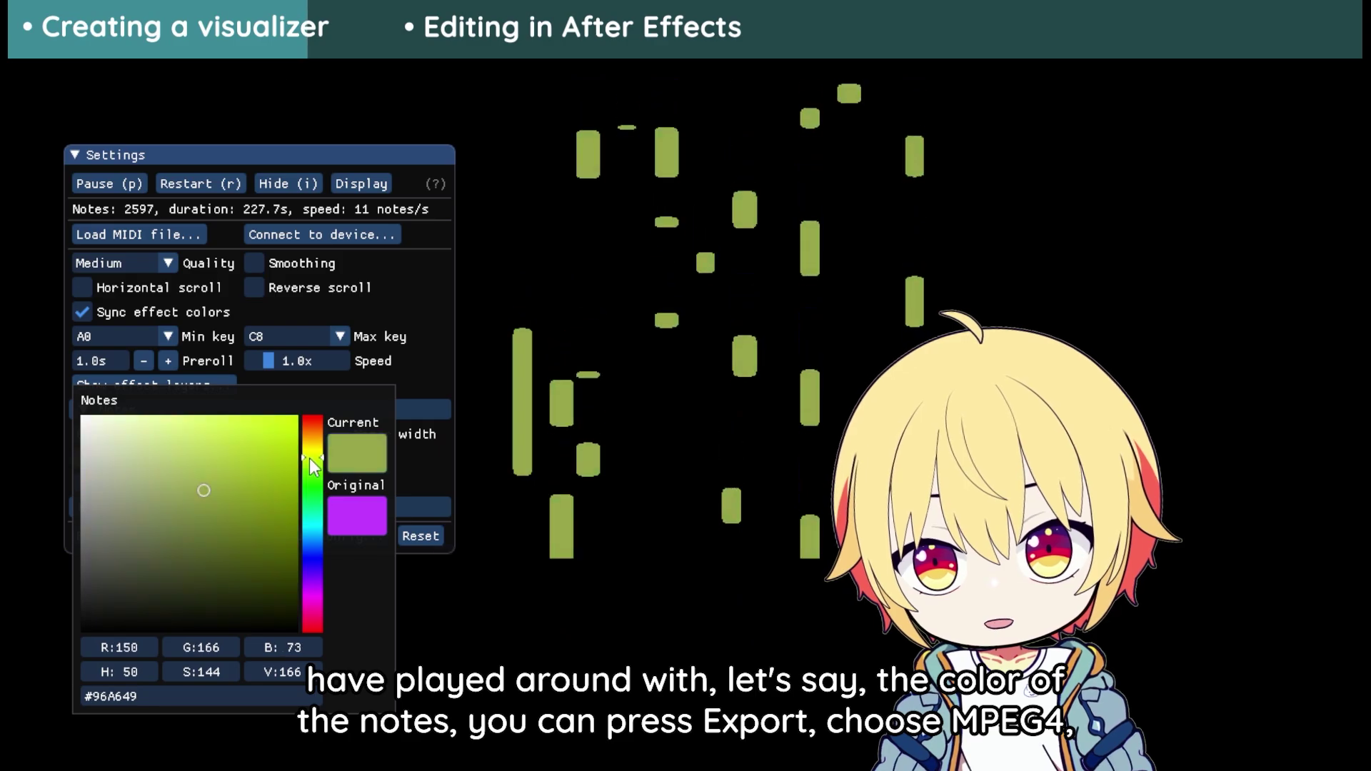
left_click(411, 365)
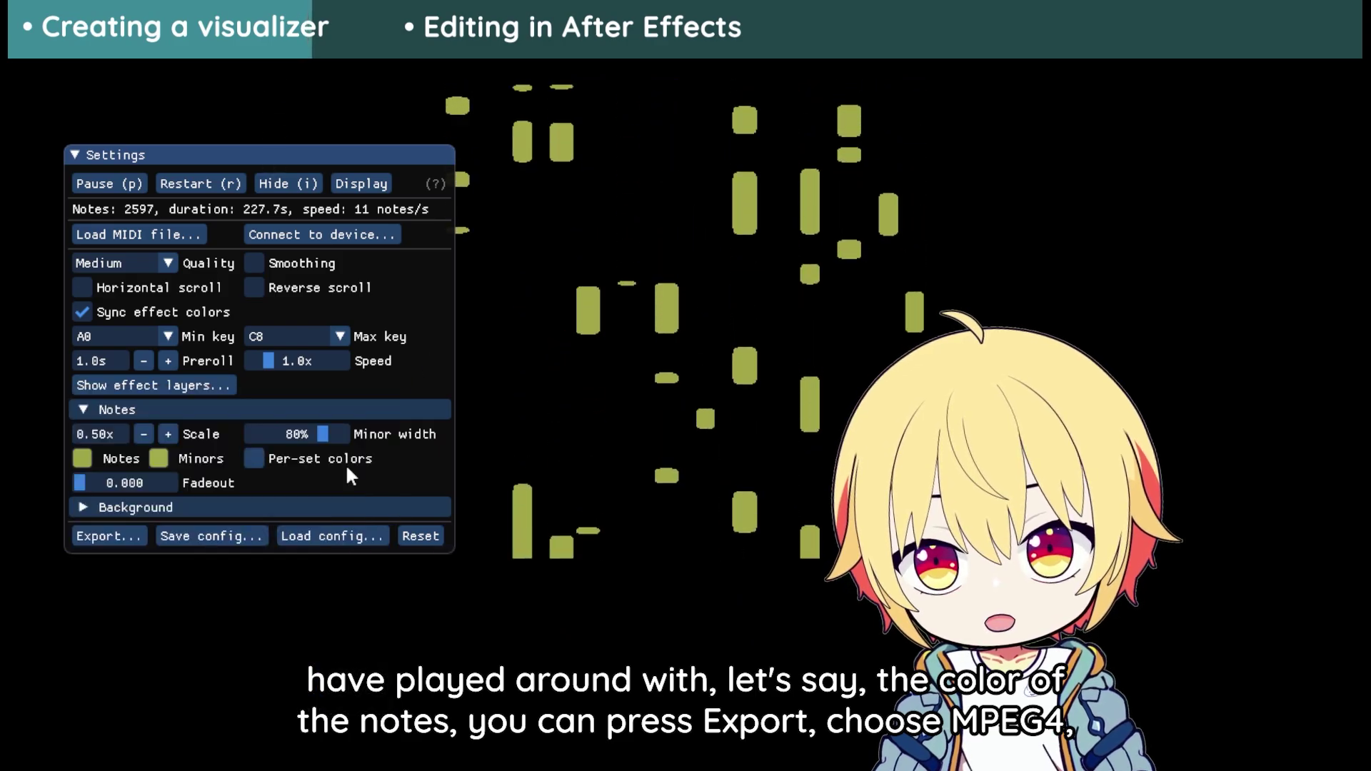
Set up a video export in MPEG4 format with an export size of 1920 by 1080
left_click(122, 535)
left_click(561, 377)
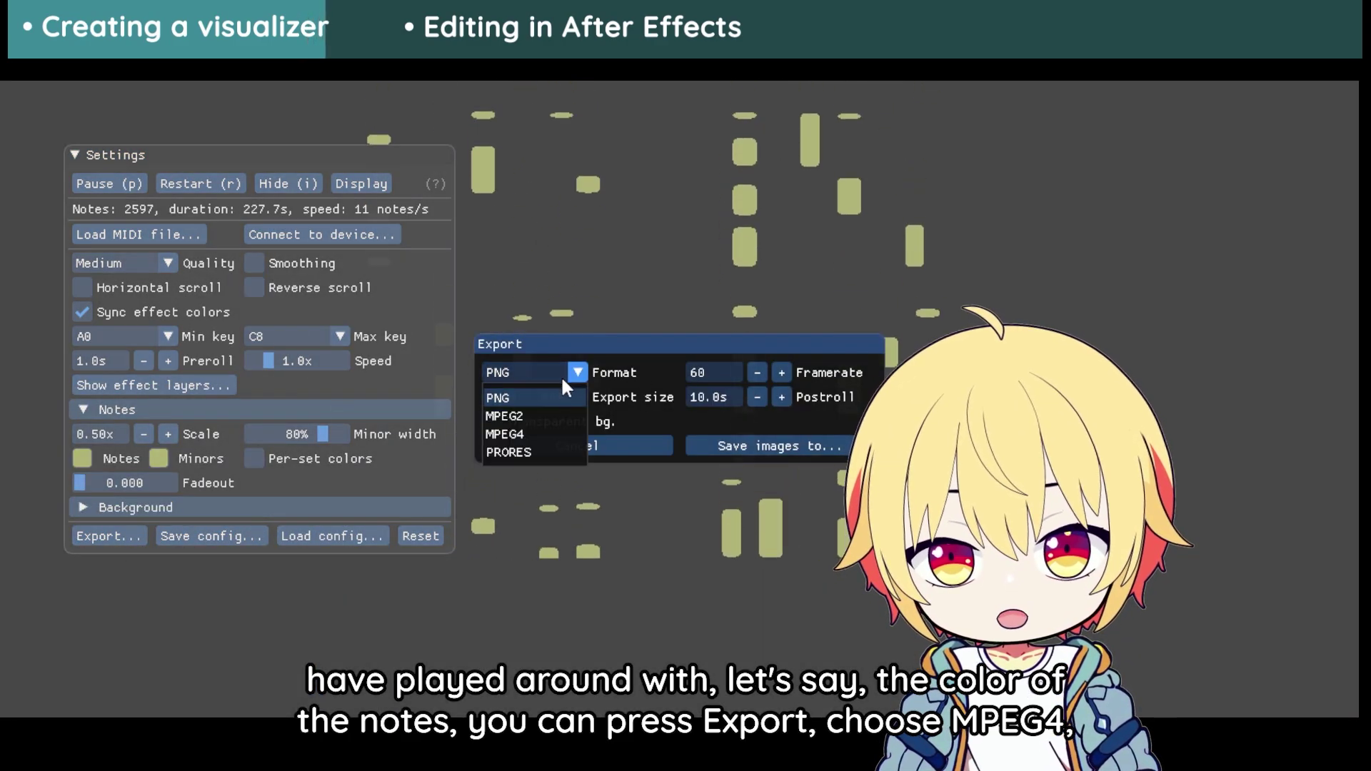
left_click(535, 434)
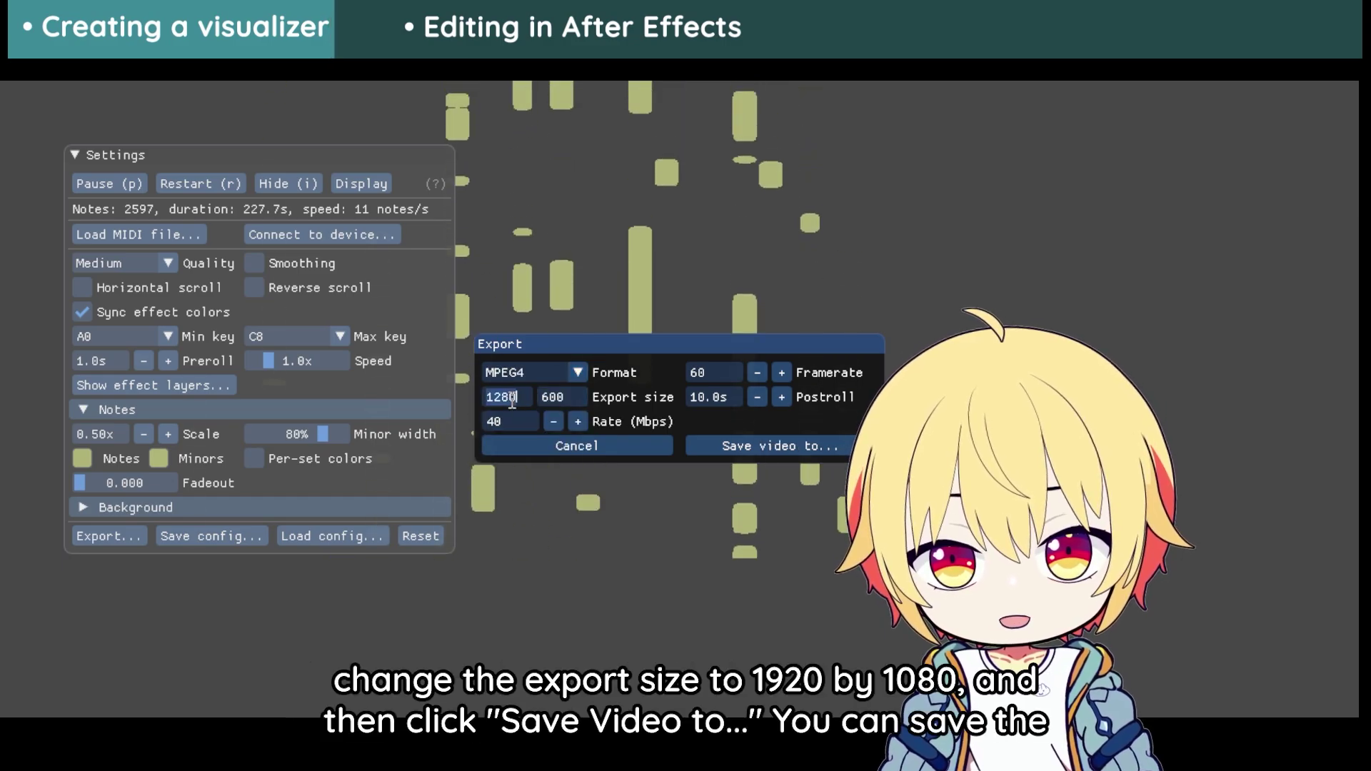
type("1920")
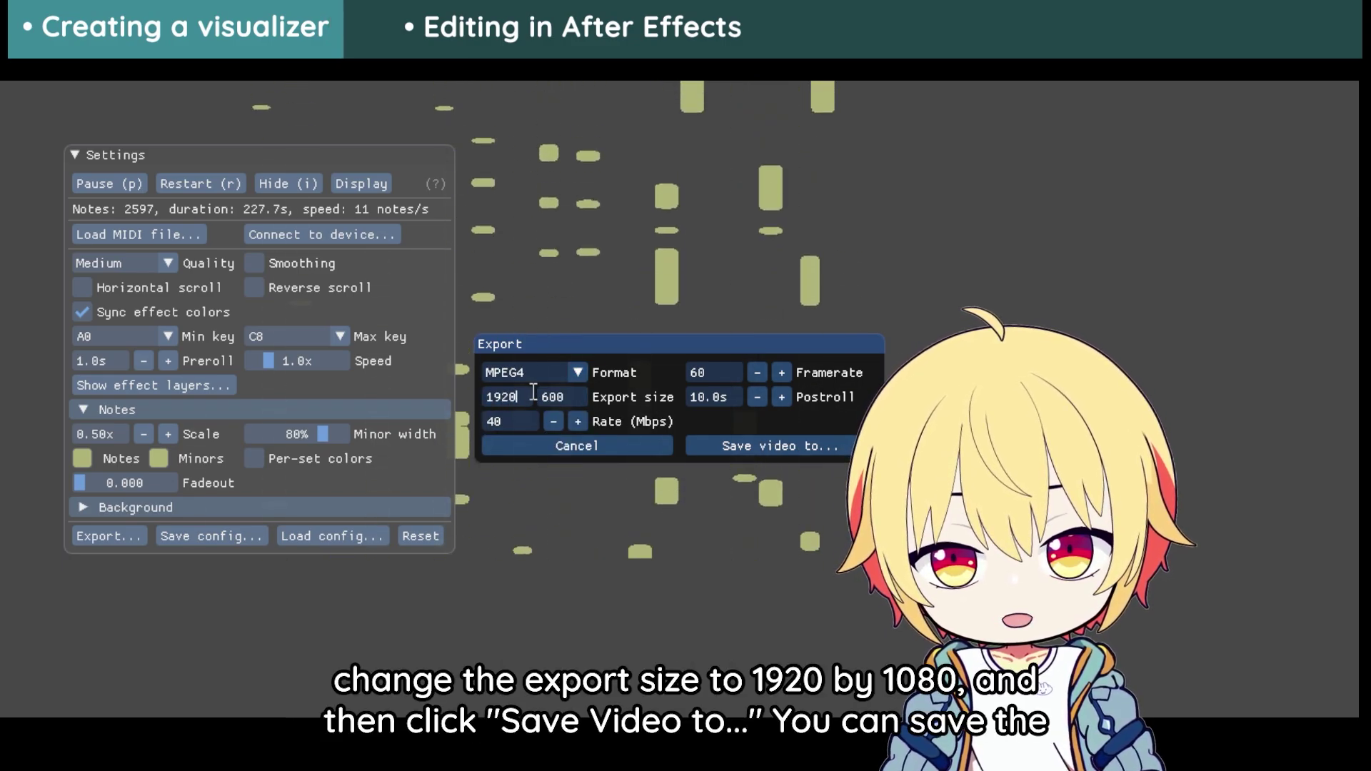
key("Tab")
type("1080")
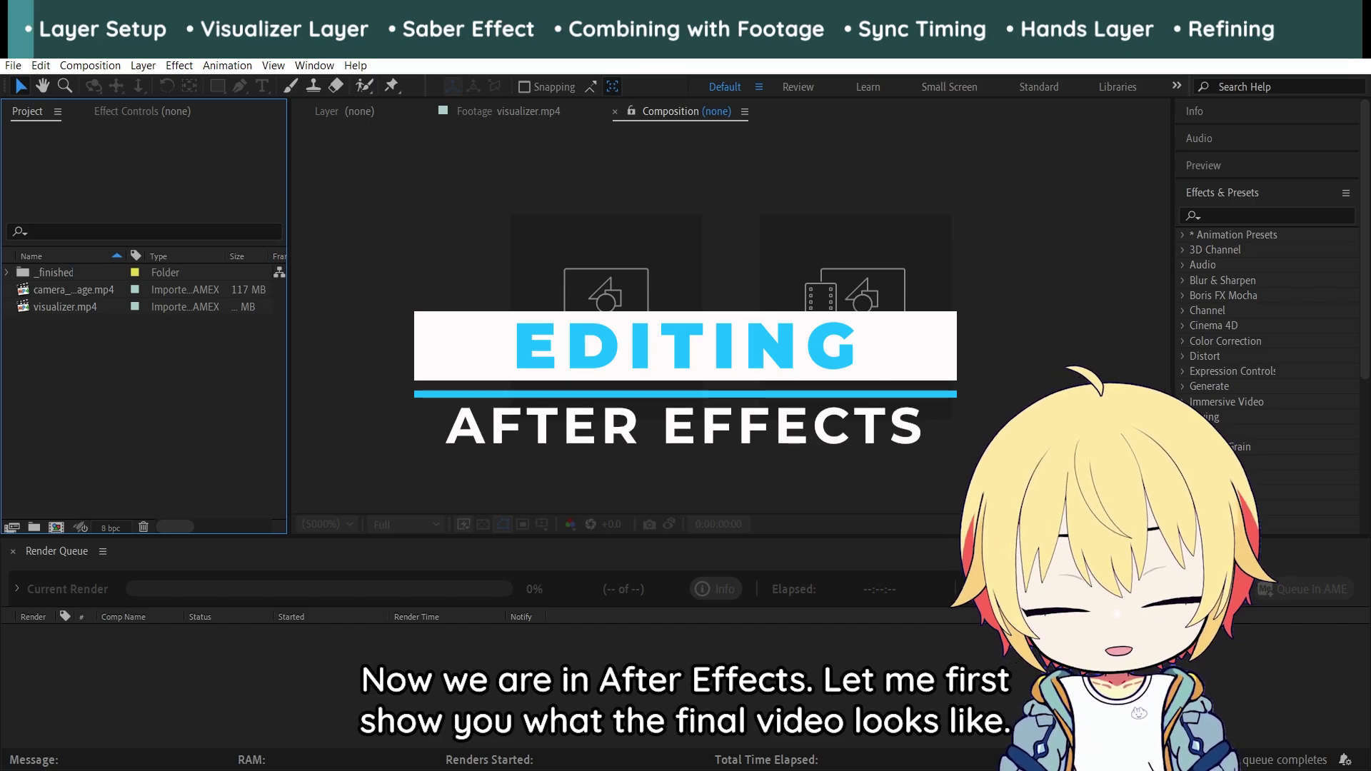
Switch to After Effects, open the finished Main Video composition from the _finished folder and select its camera_footage.mp4 layer
left_click(8, 272)
double_click(76, 289)
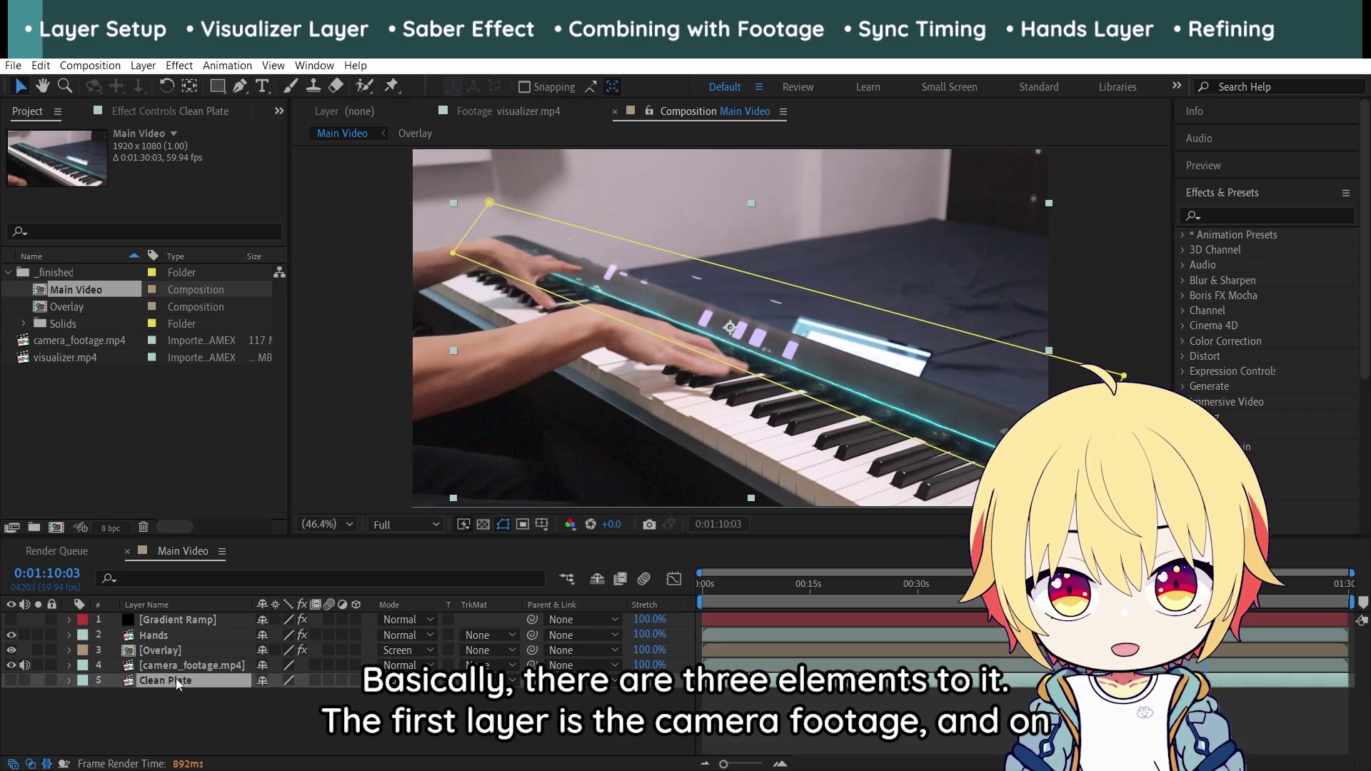
left_click(176, 679)
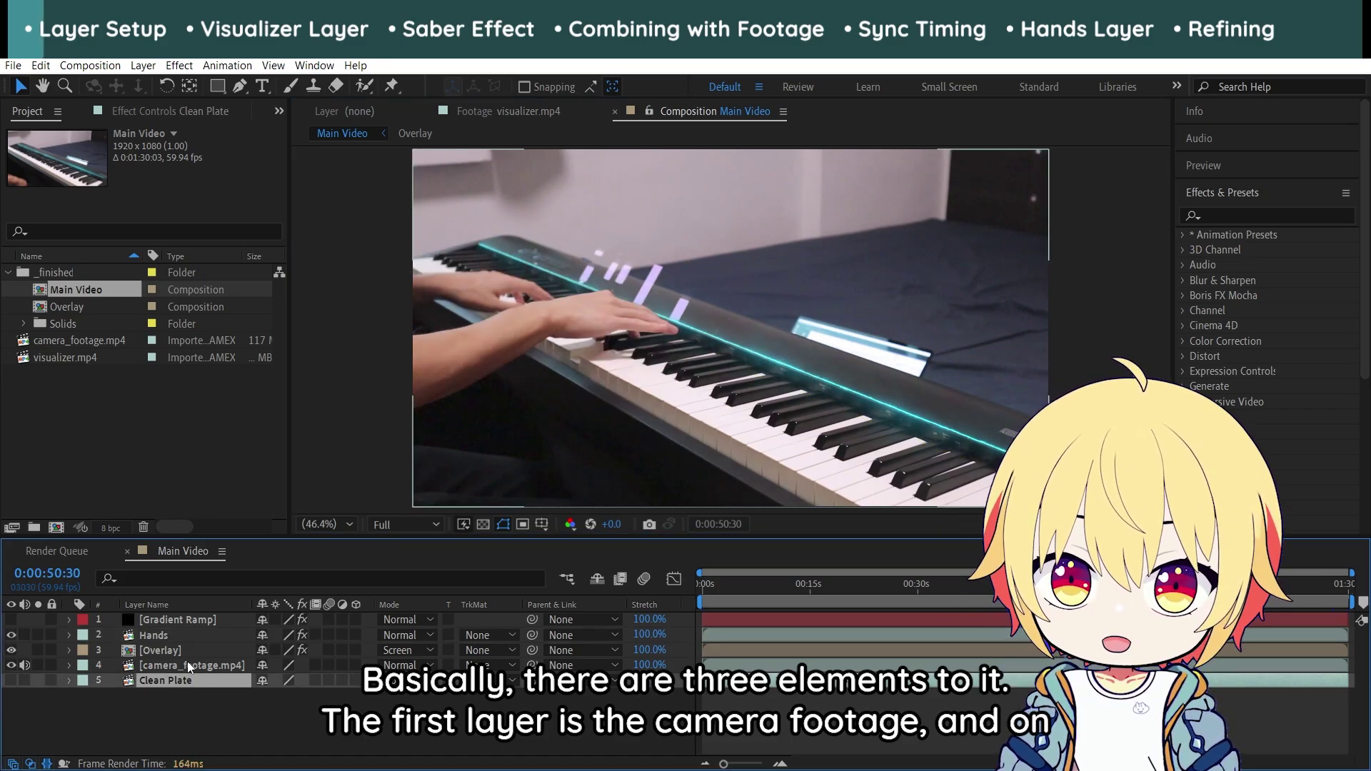
left_click(185, 666)
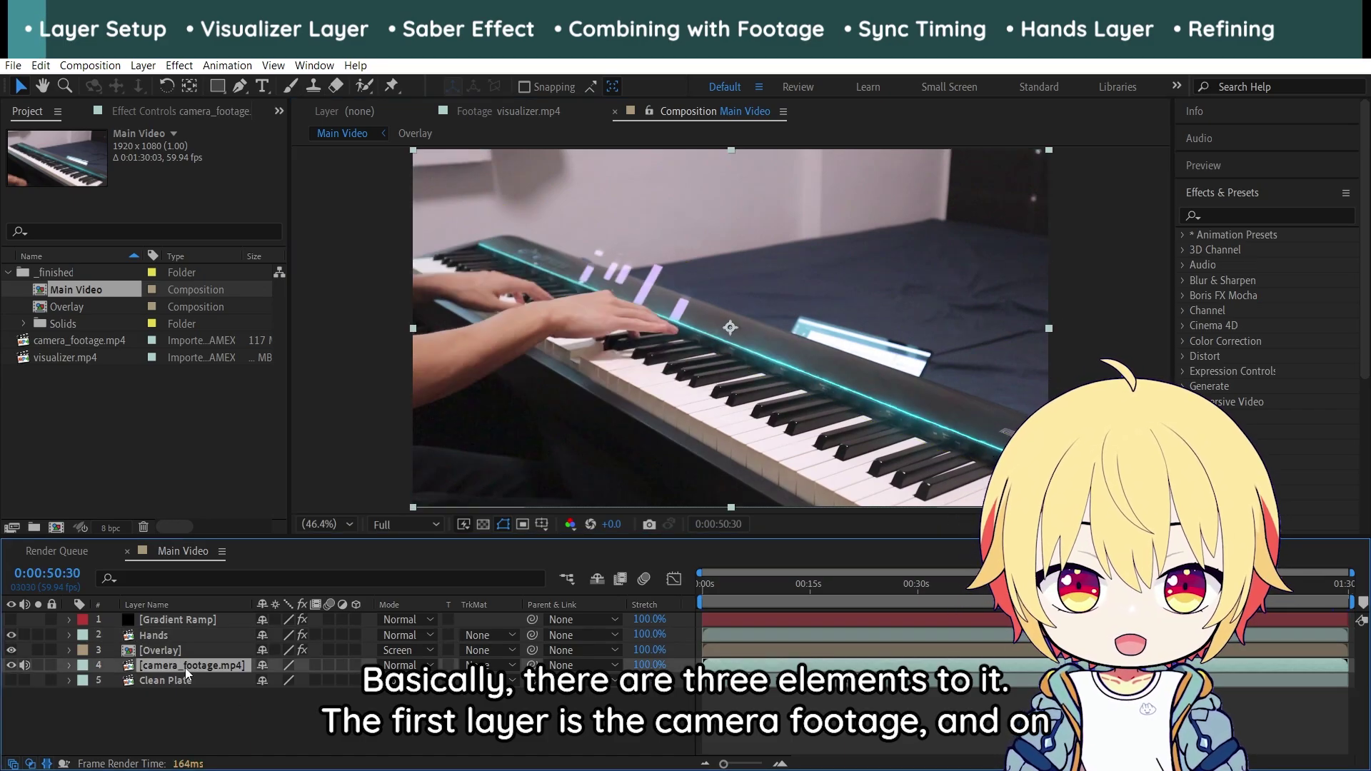
Examine the camera footage, Overlay and Hands layers by soloing them one at a time and then together
left_click(38, 666)
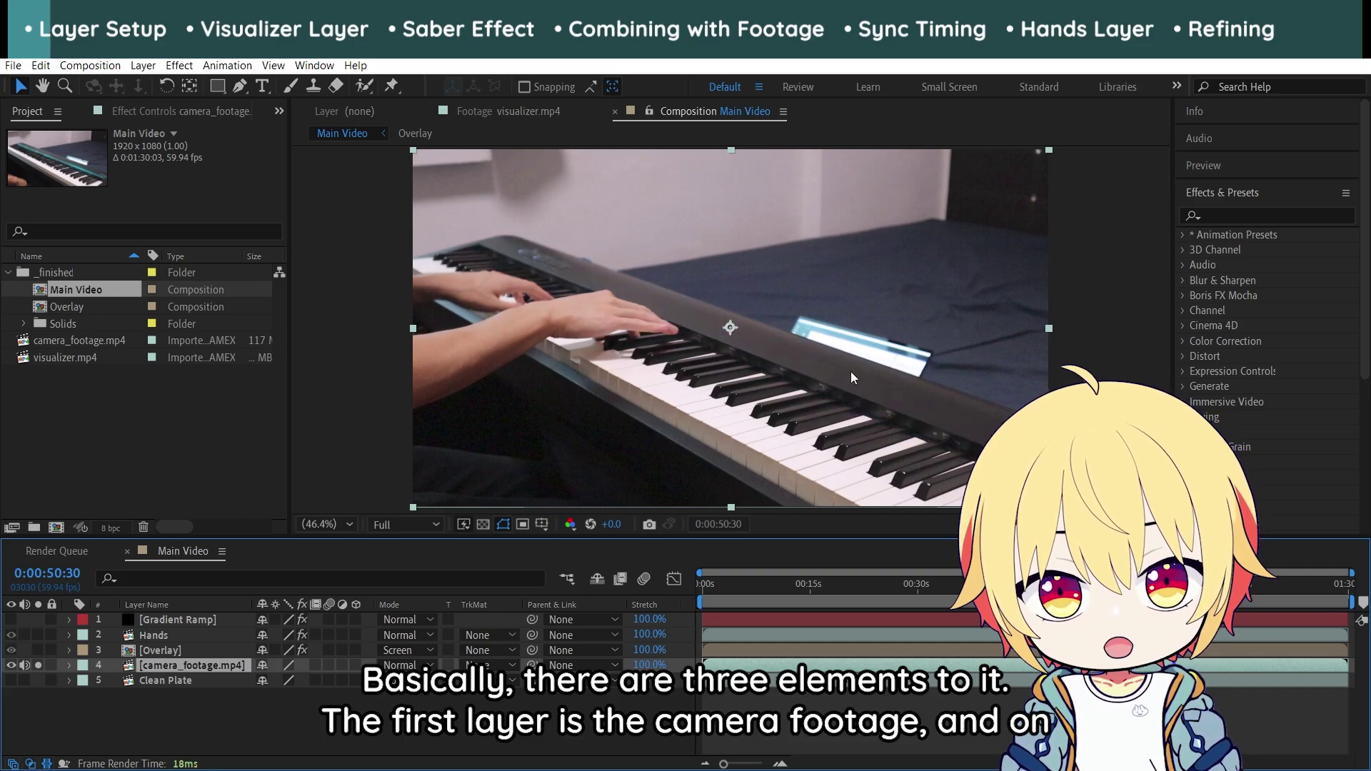
left_click(37, 661)
left_click(37, 652)
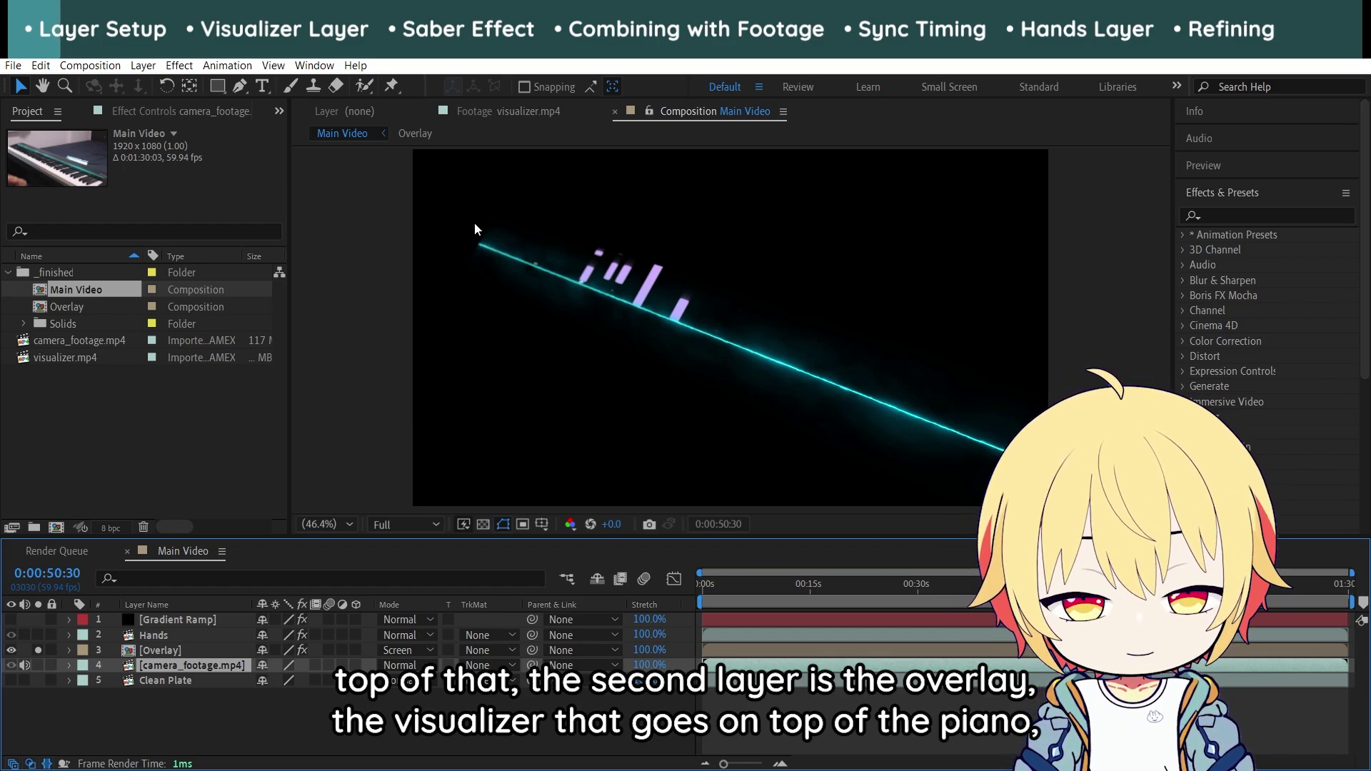
left_click(36, 650)
left_click(37, 635)
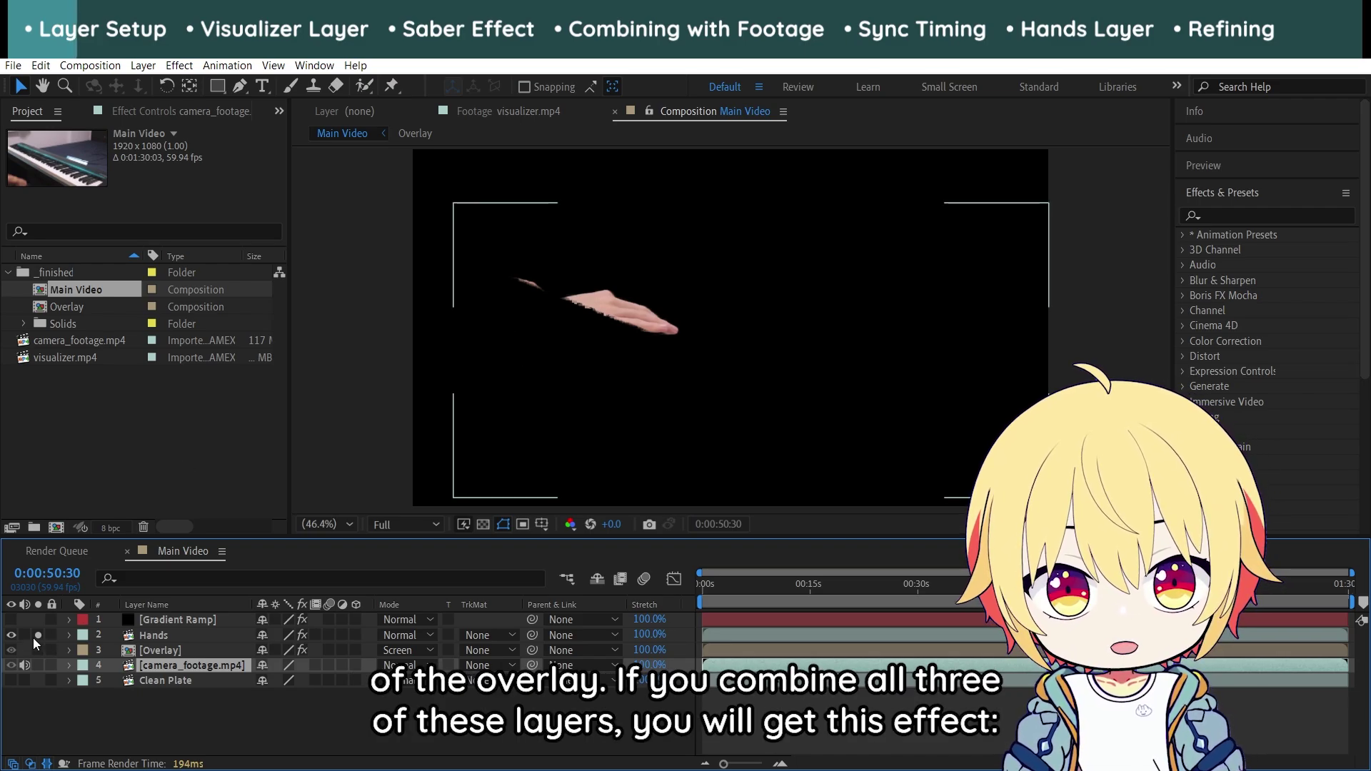
left_click_drag(38, 650, 39, 665)
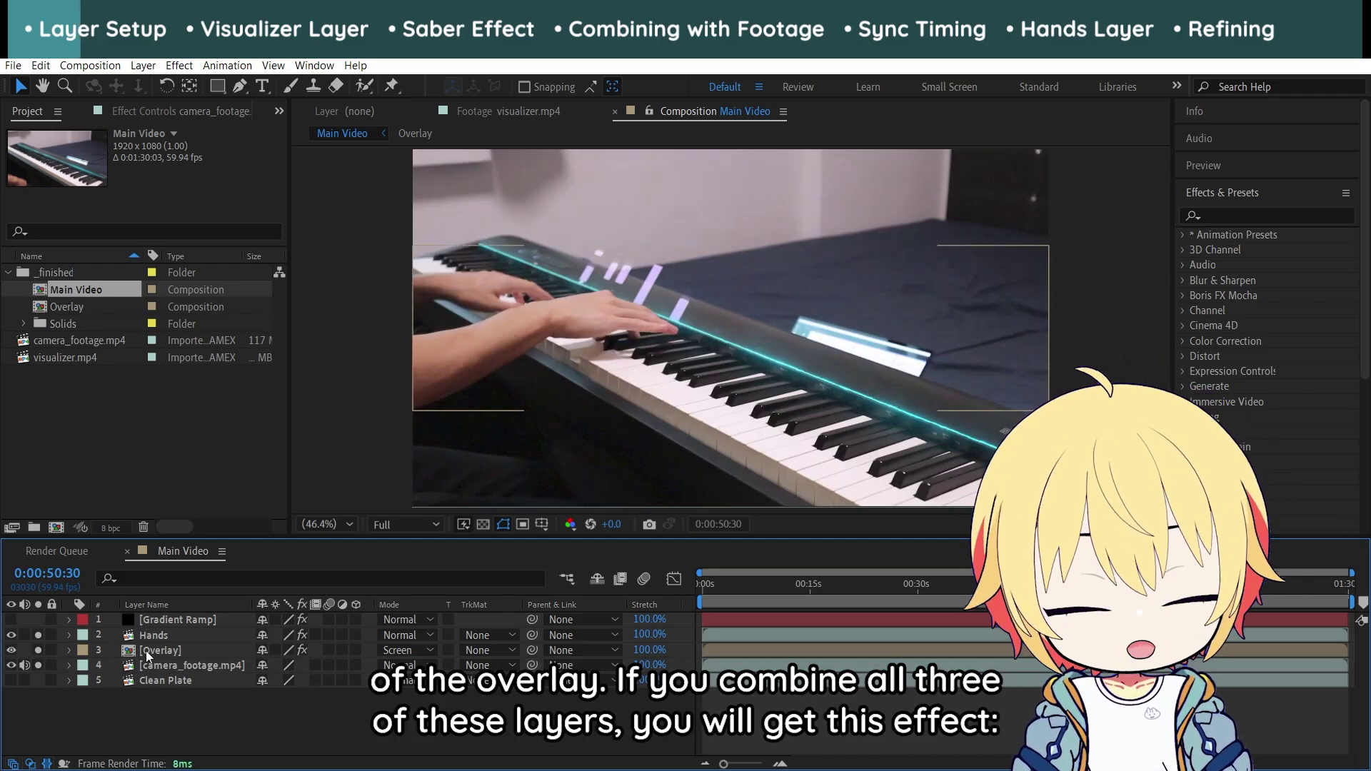
left_click_drag(40, 641, 39, 647)
left_click(37, 651)
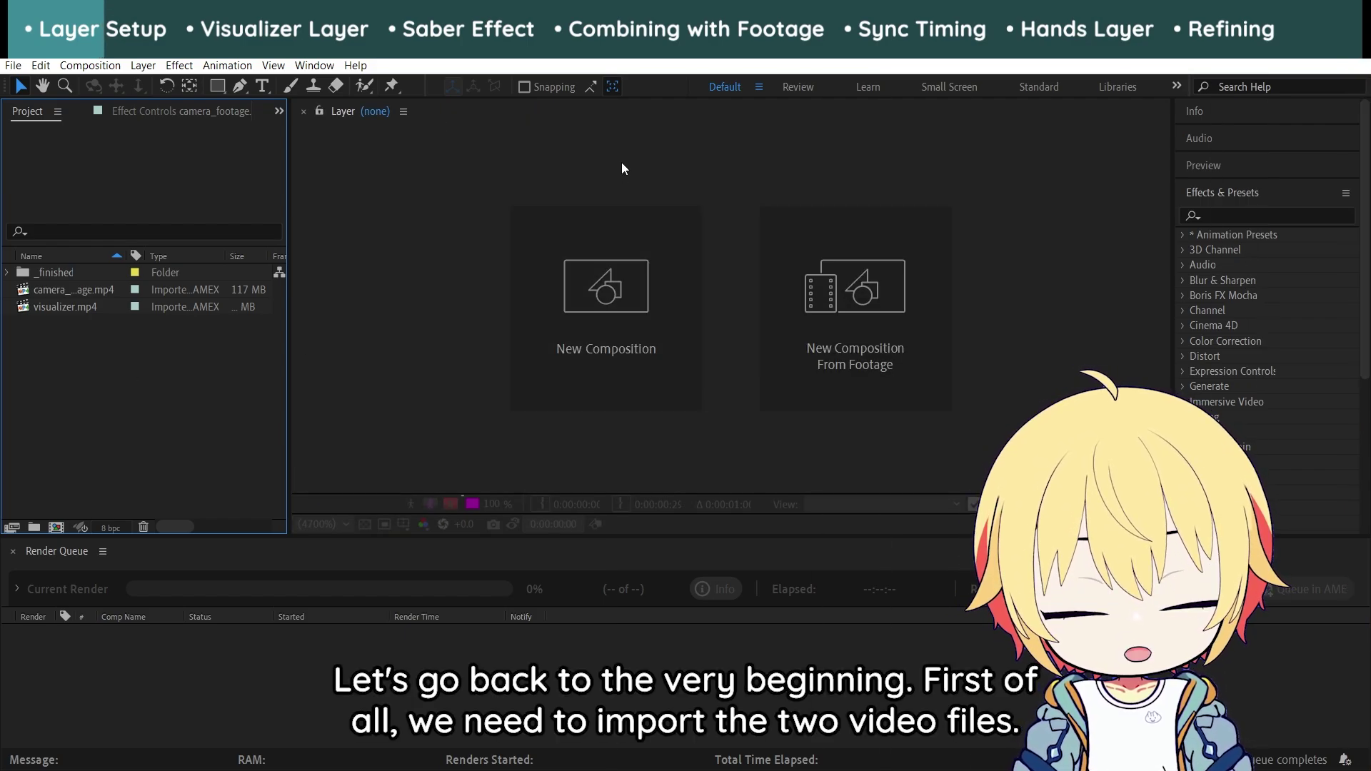
Preview the source clips camera_footage.mp4 and visualizer.mp4, then close their footage views
double_click(89, 289)
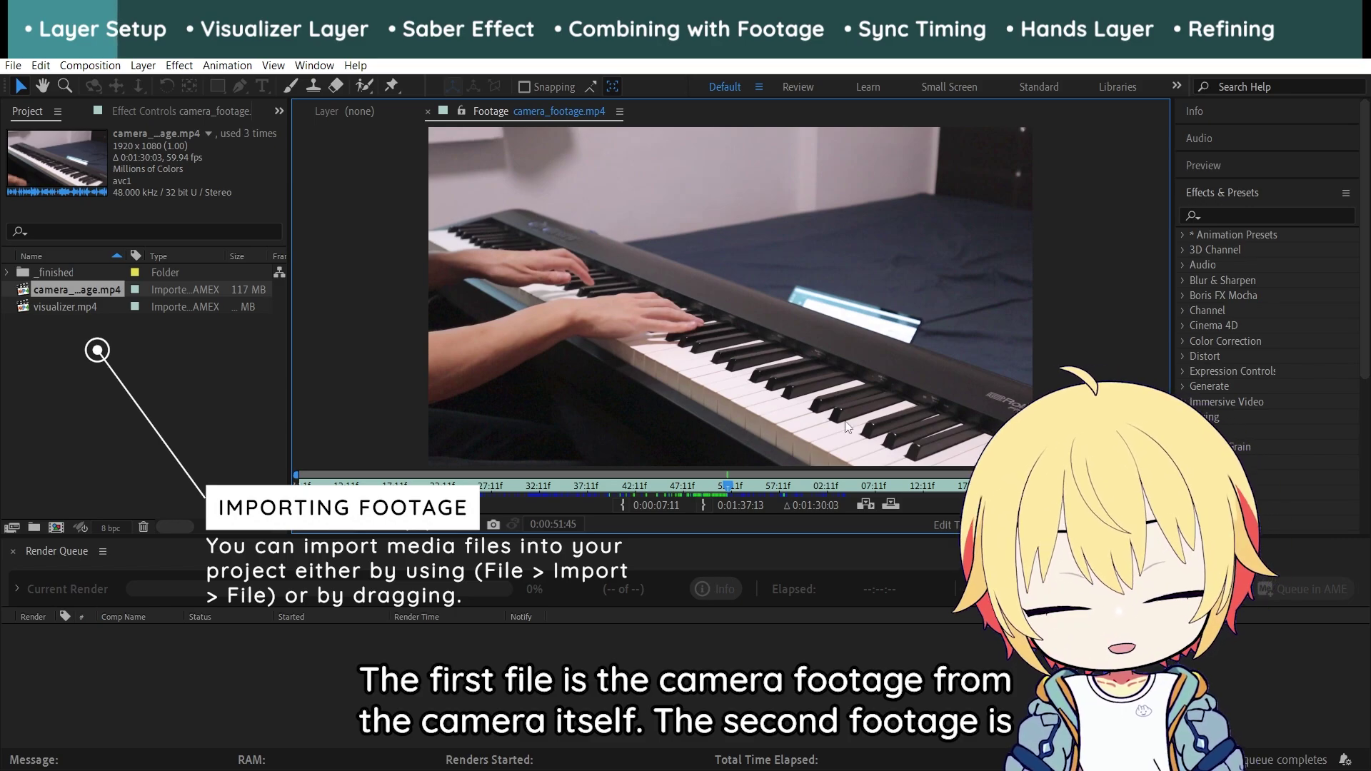
left_click(428, 111)
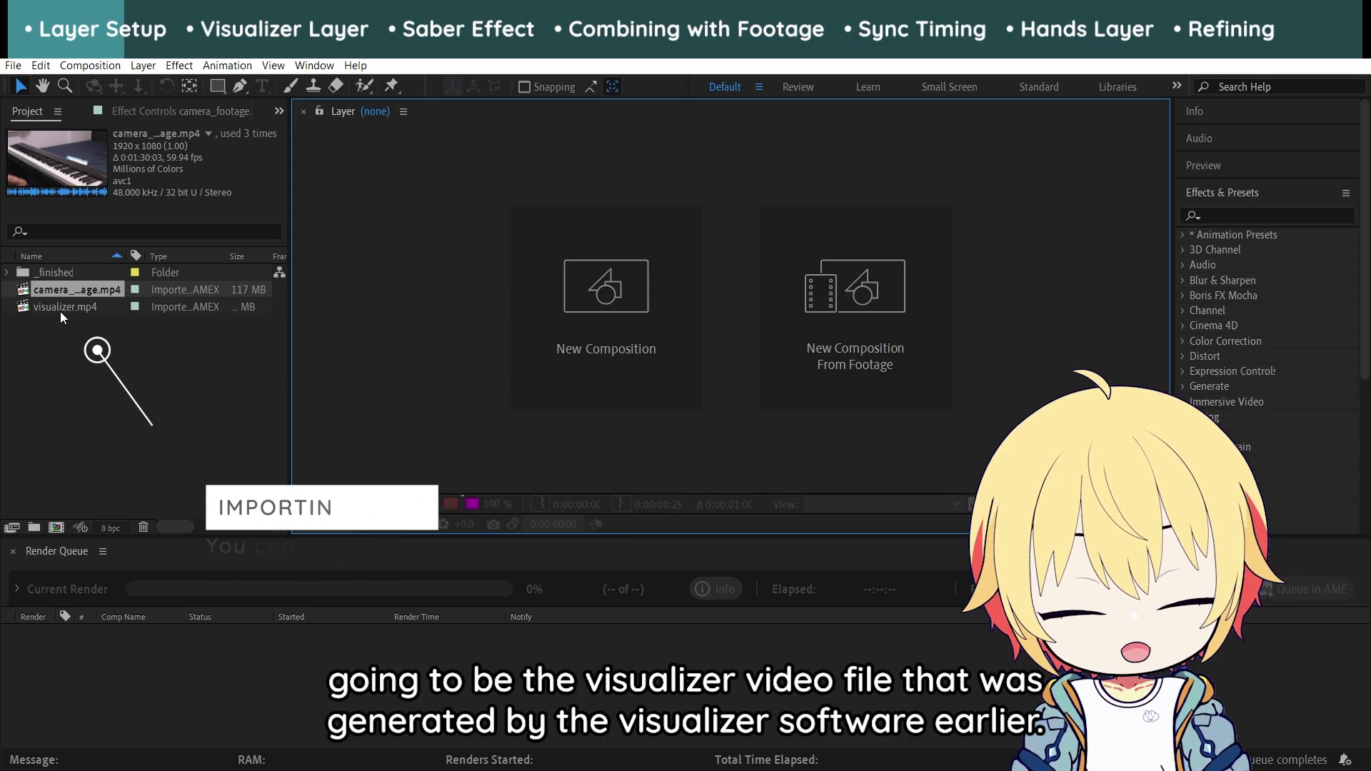
double_click(71, 307)
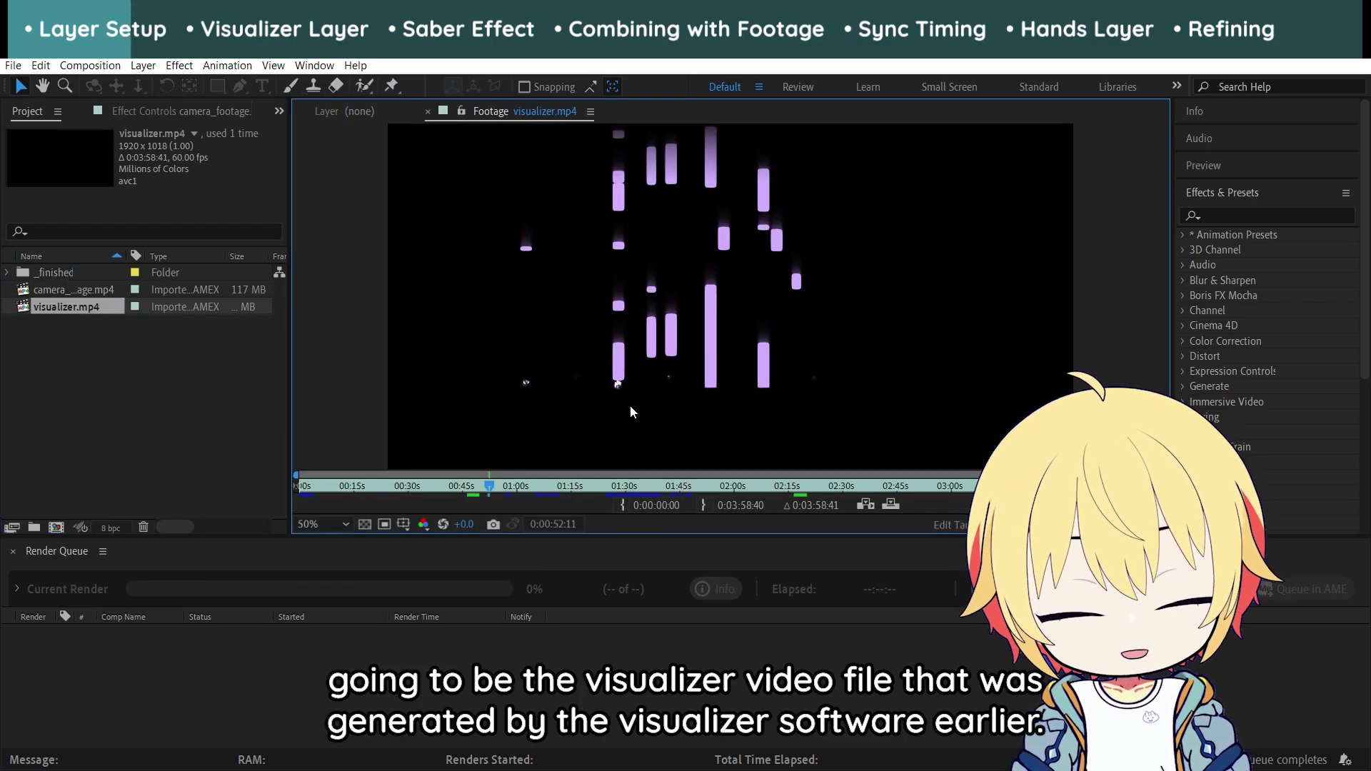
left_click_drag(498, 489, 543, 489)
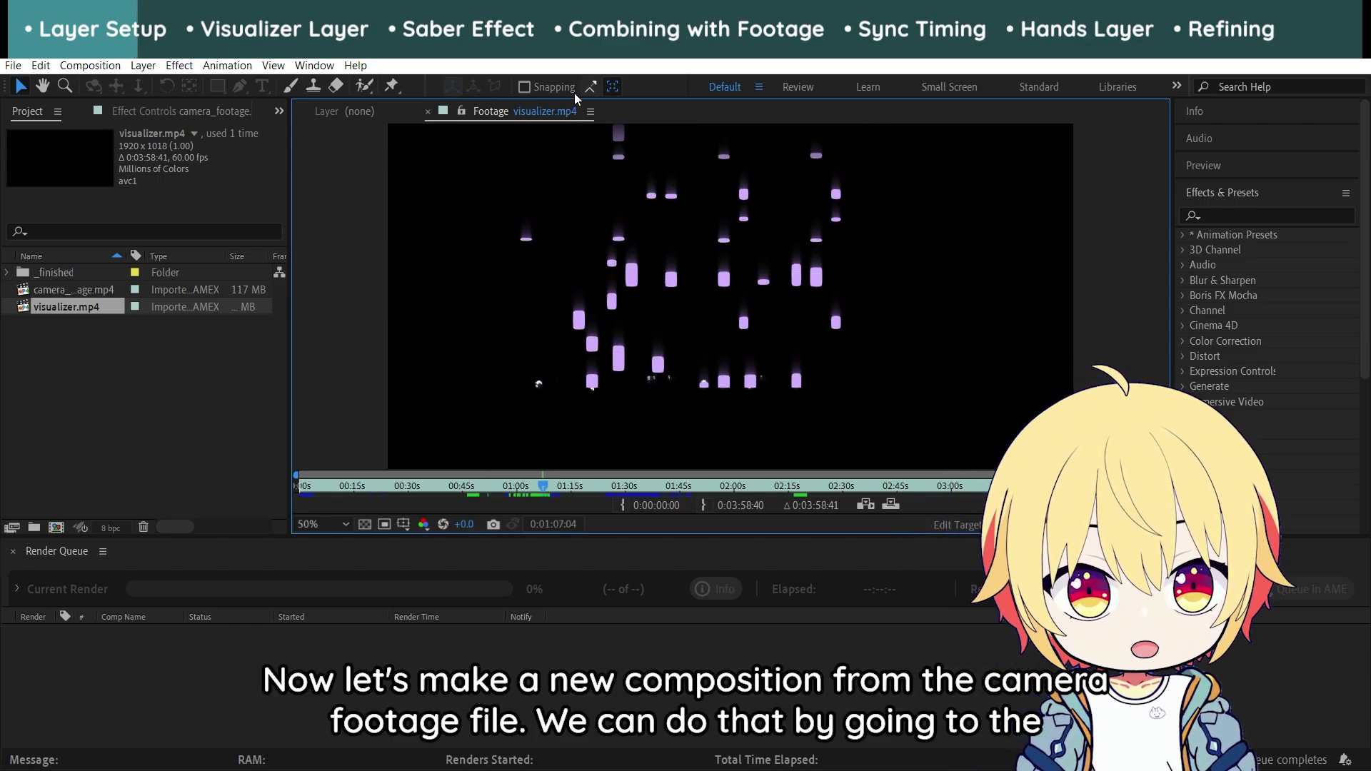
left_click(429, 113)
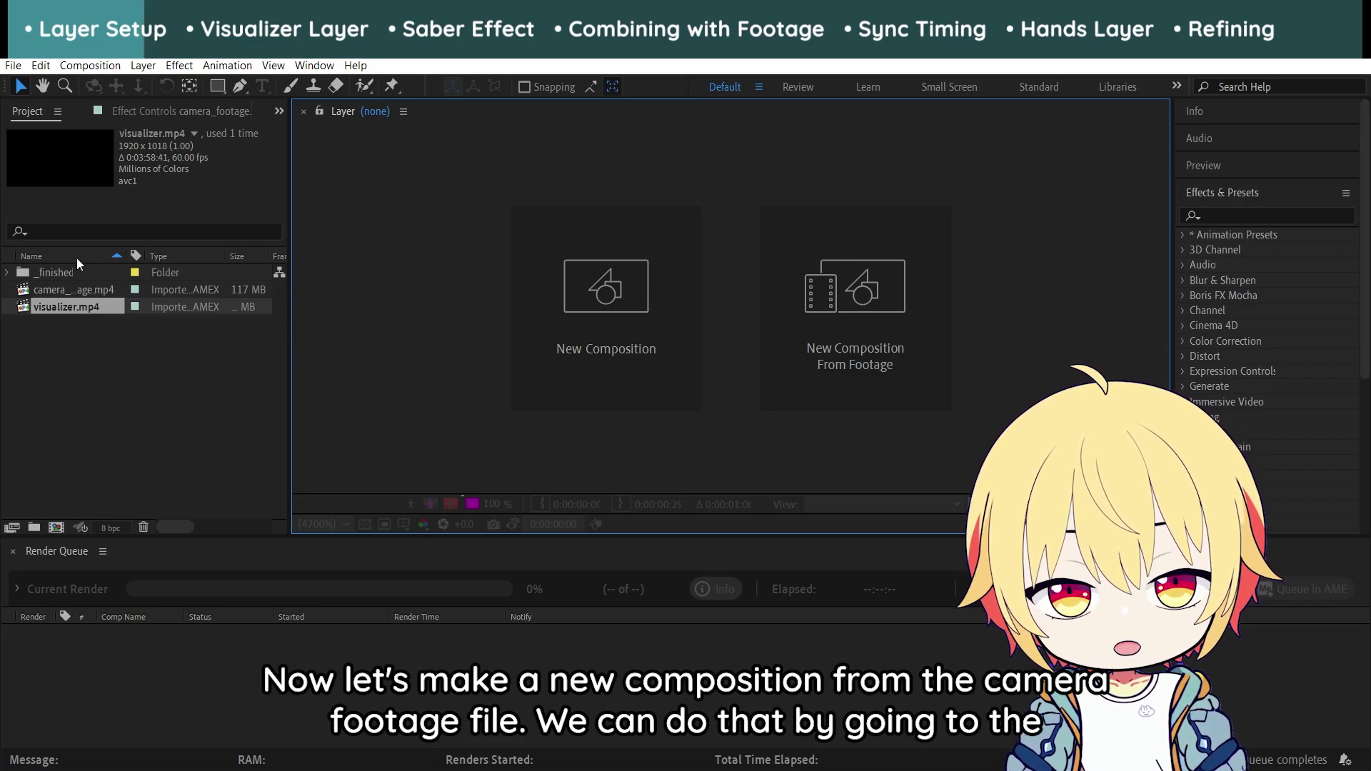
Create a new composition from the camera_footage.mp4 clip
left_click(70, 290)
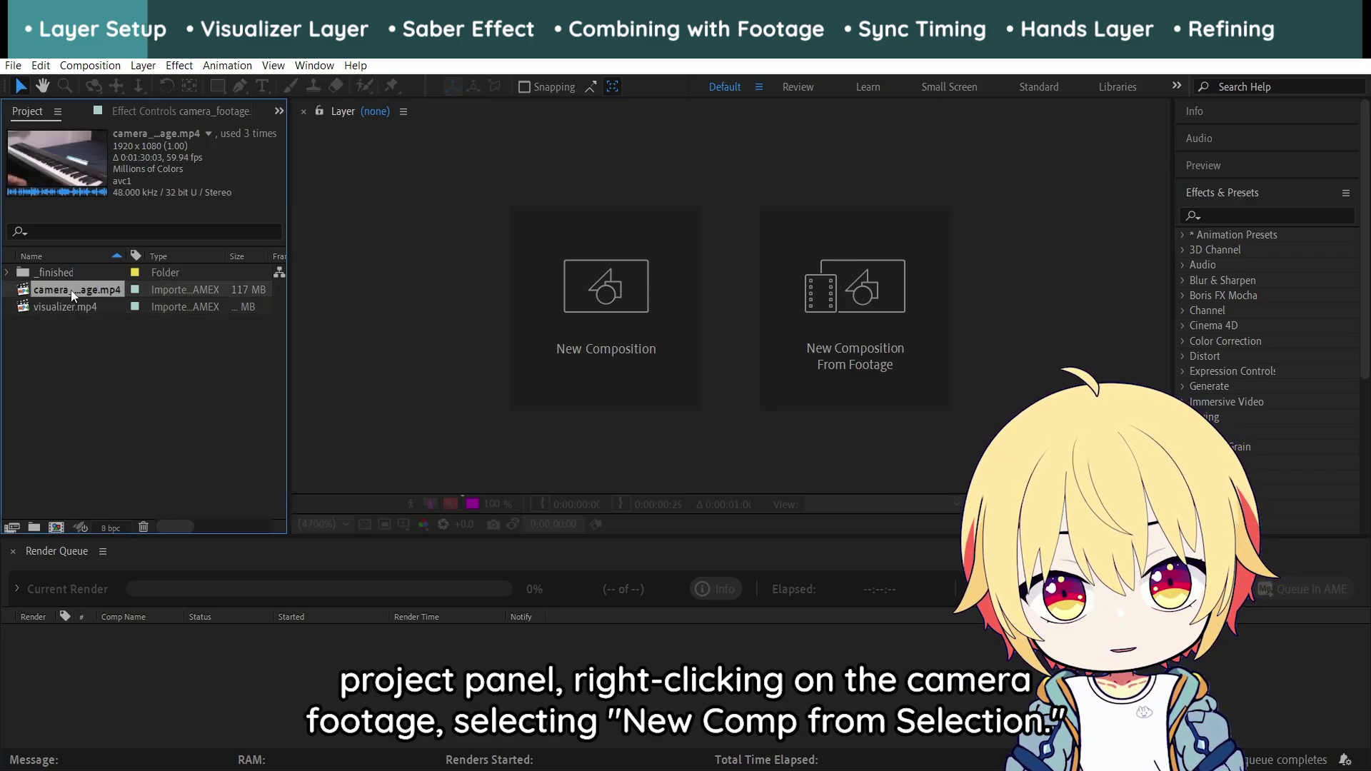
right_click(79, 287)
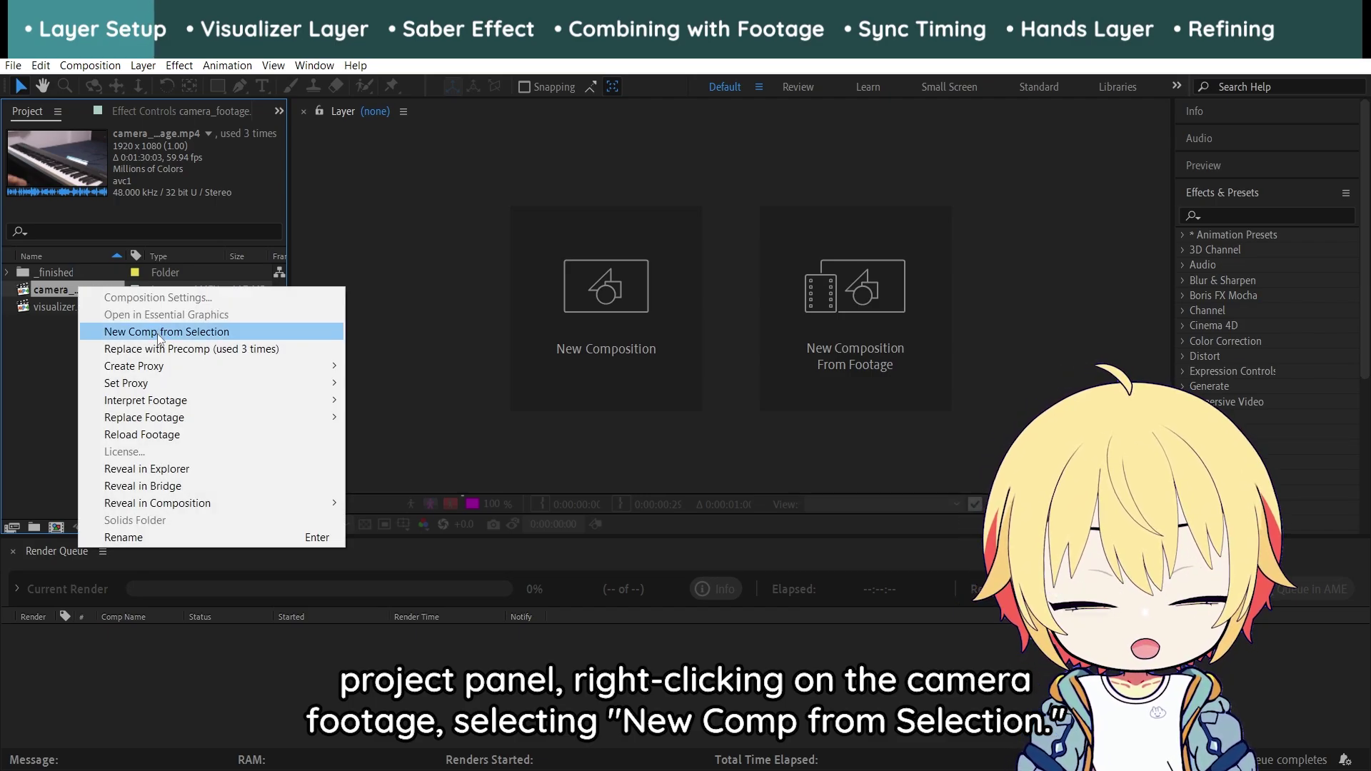
left_click(159, 333)
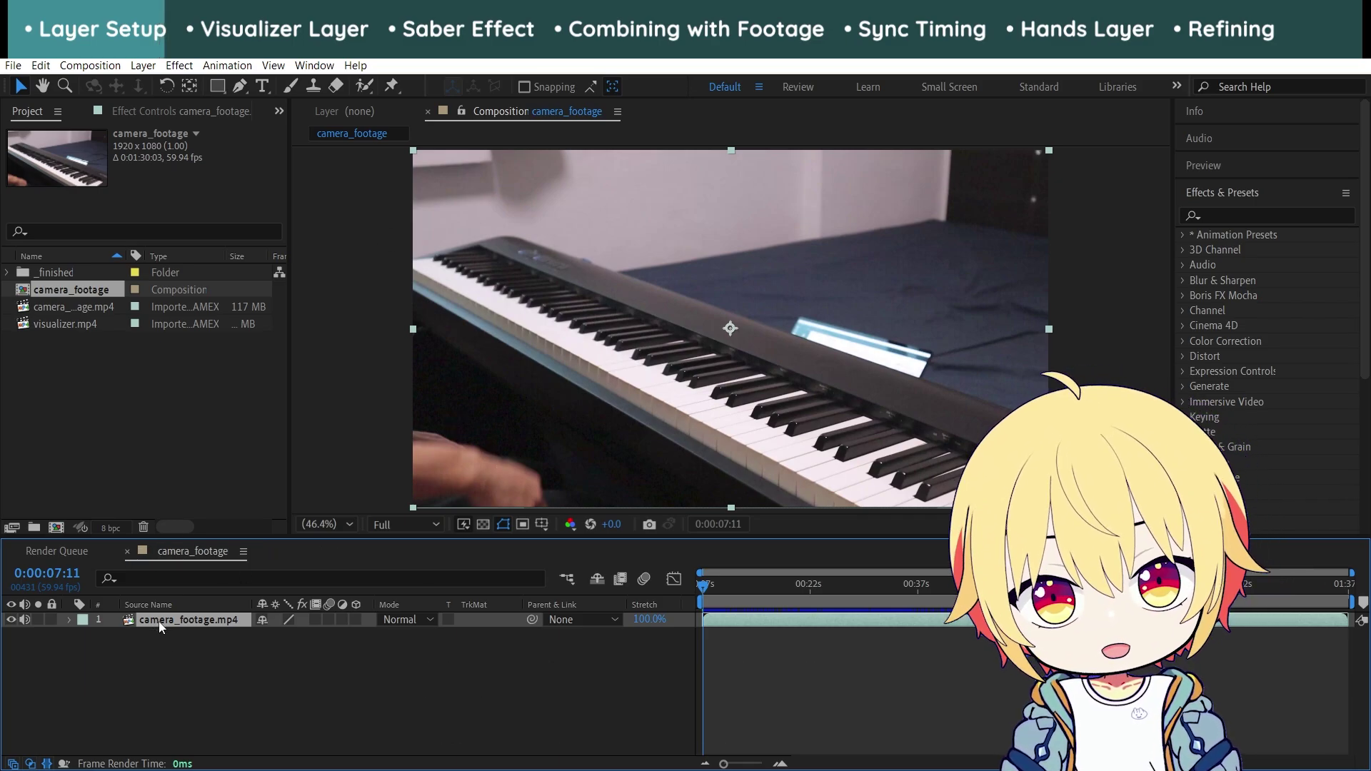
Rename the camera_footage composition to "Main Video"
right_click(97, 290)
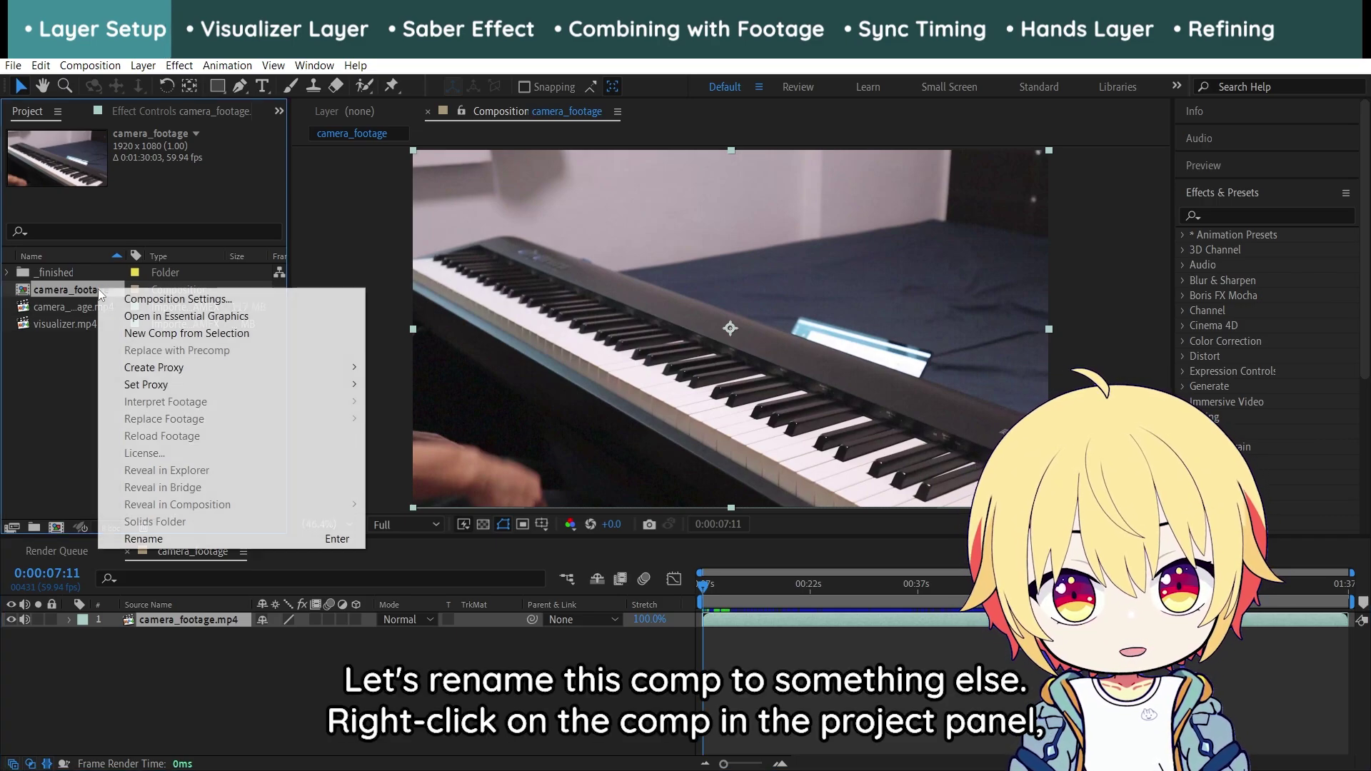
right_click(65, 290)
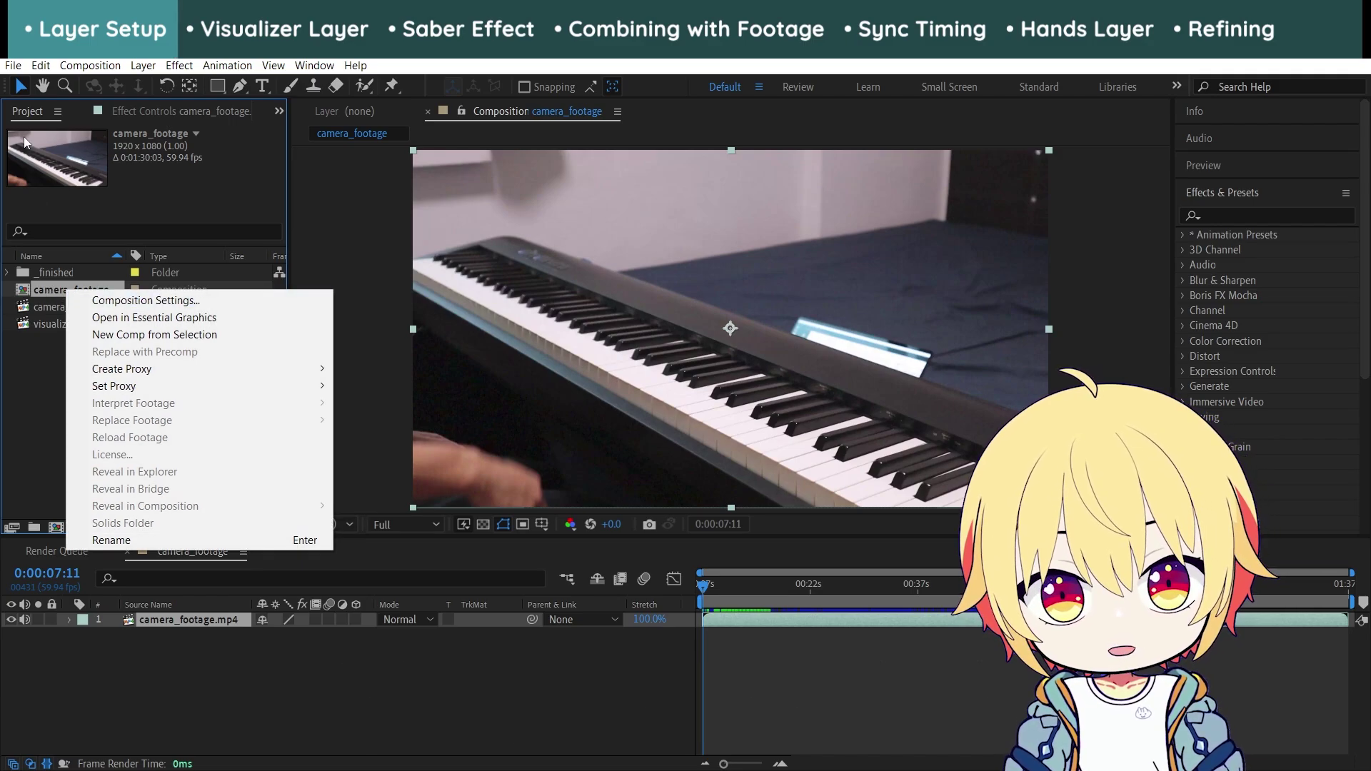
left_click(133, 543)
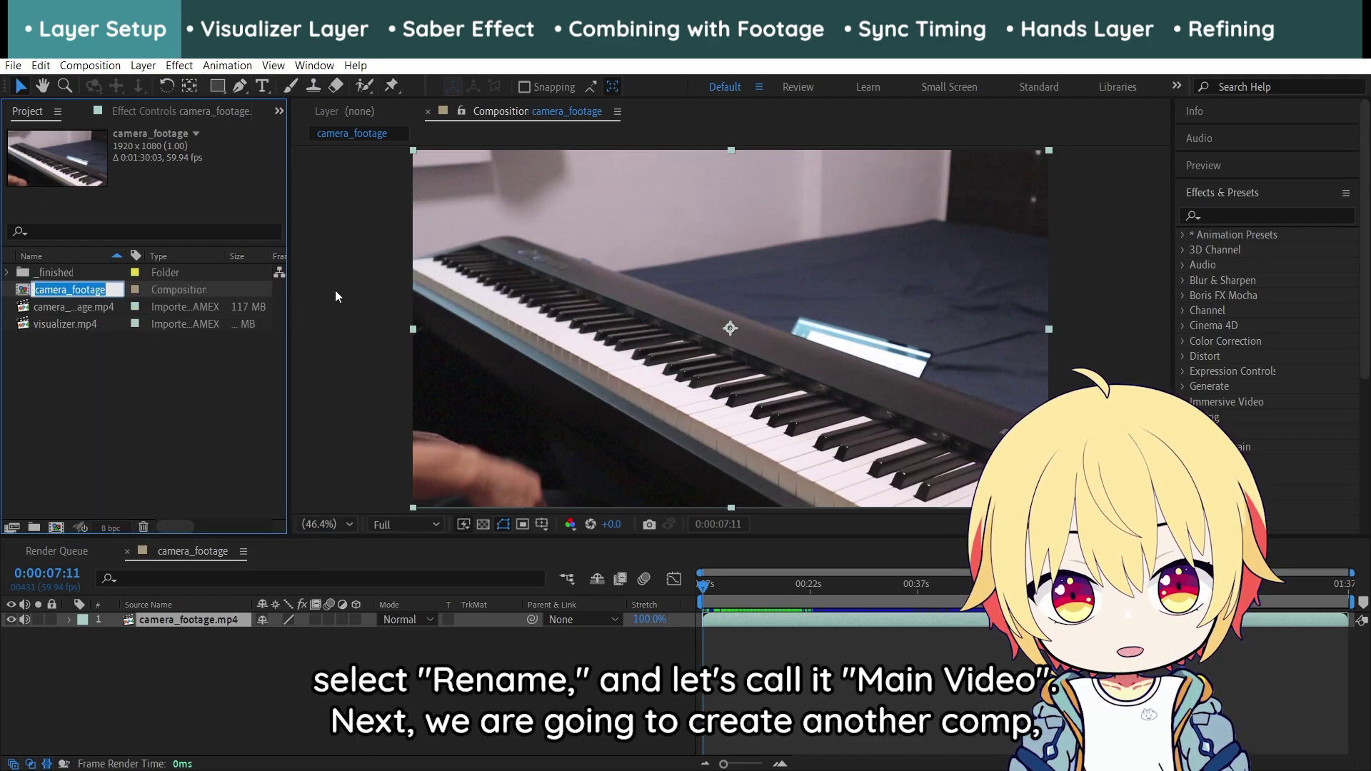
type("Main Video")
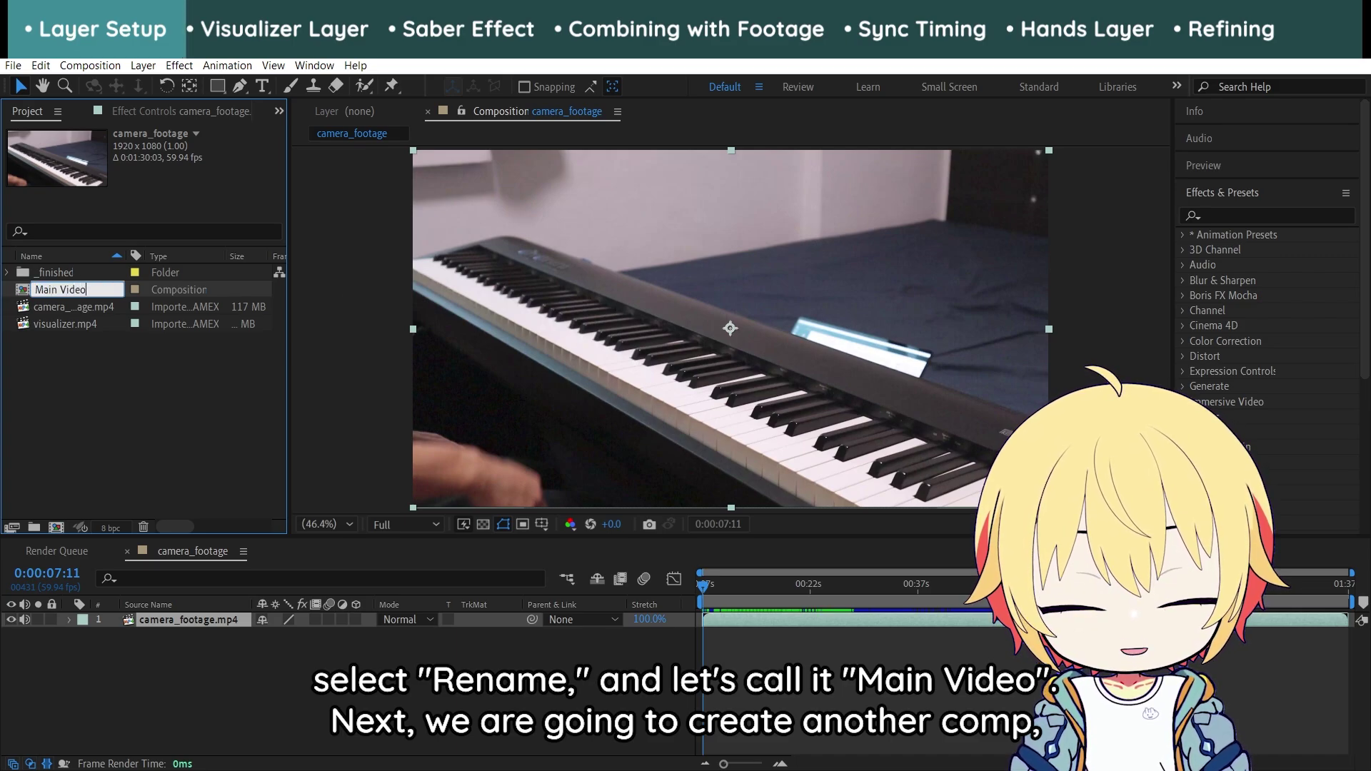
key("Return")
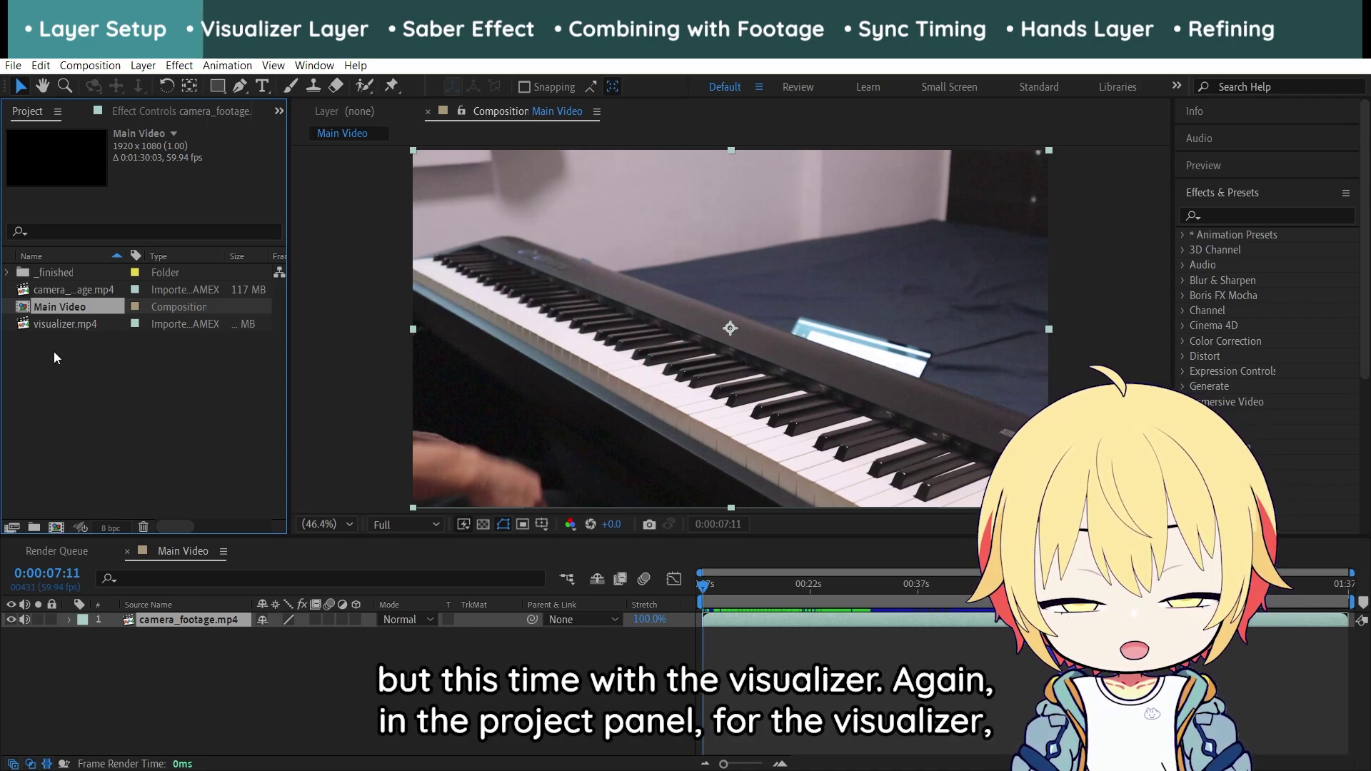
Create a new composition from visualizer.mp4 and move its current time to 0:01:06:55
left_click(69, 325)
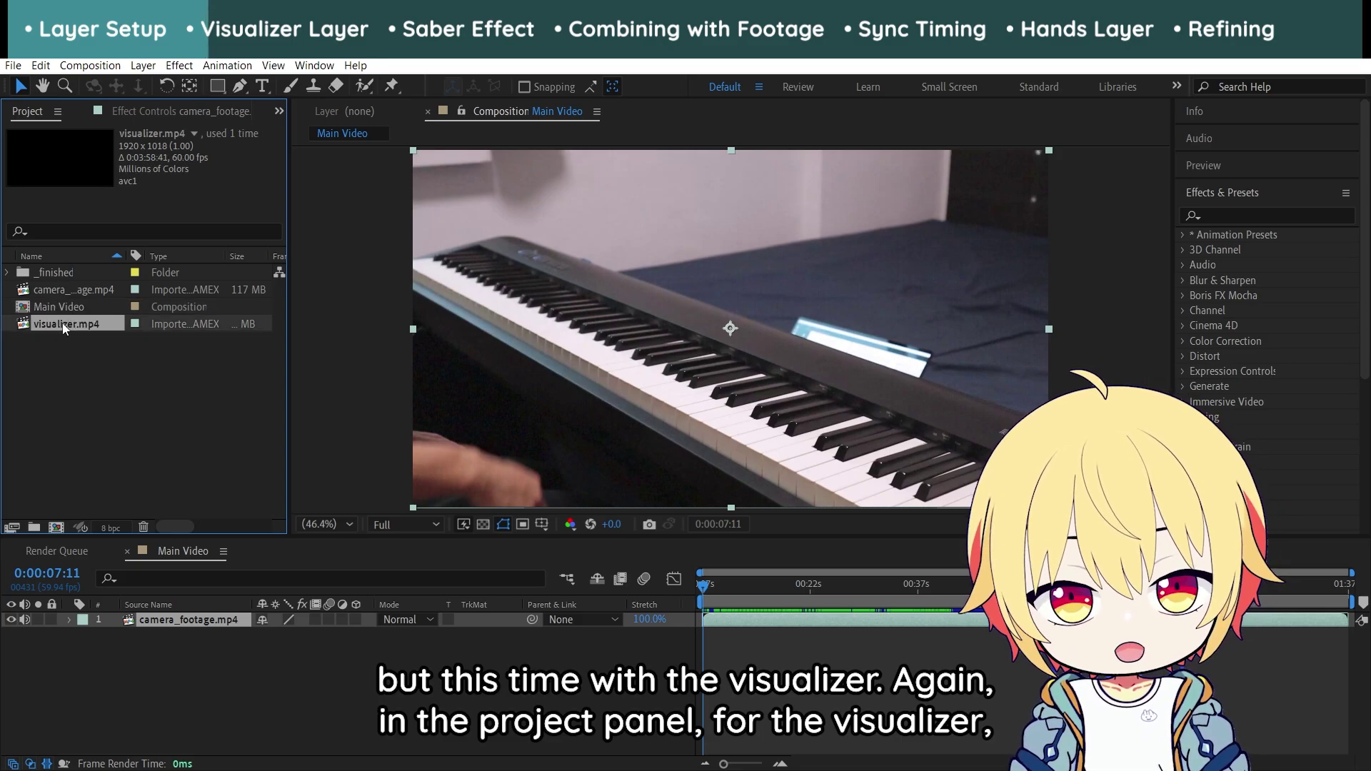
right_click(76, 325)
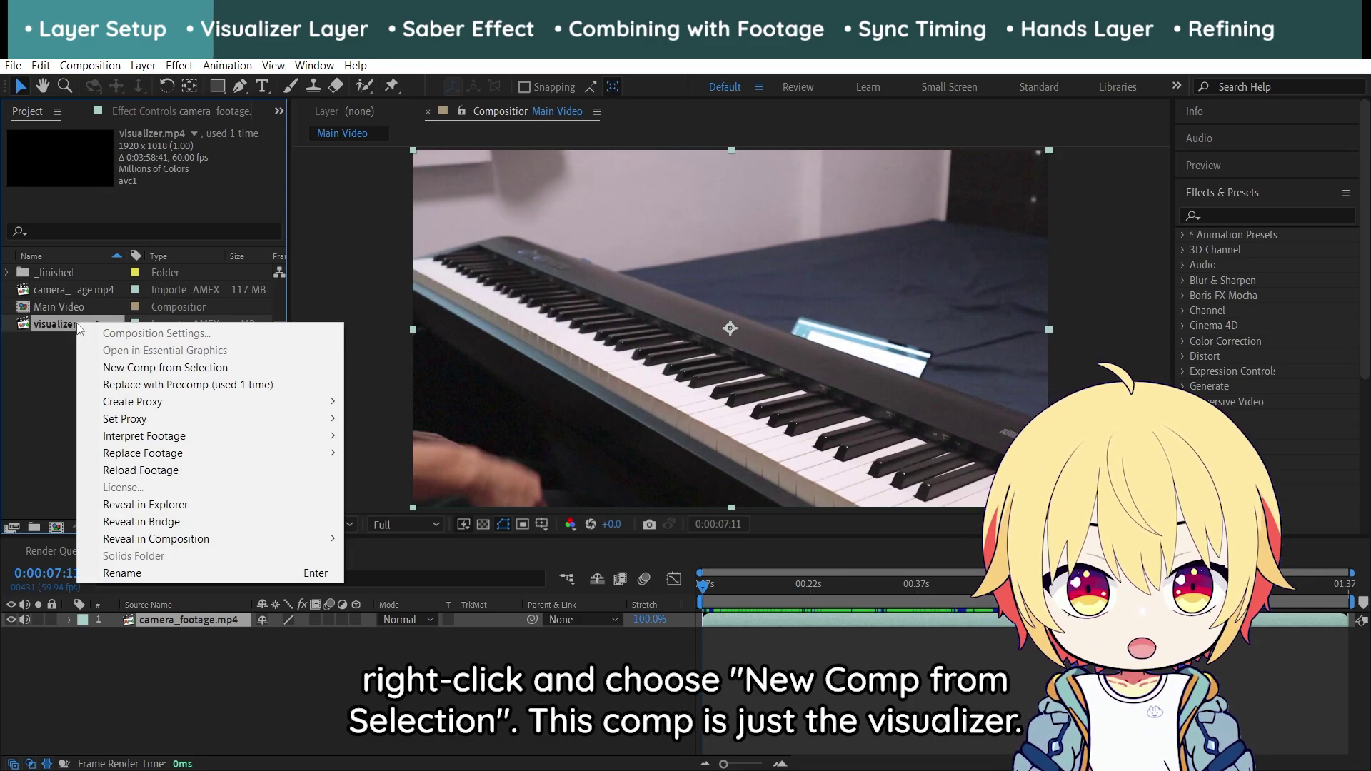
left_click(154, 368)
left_click(884, 584)
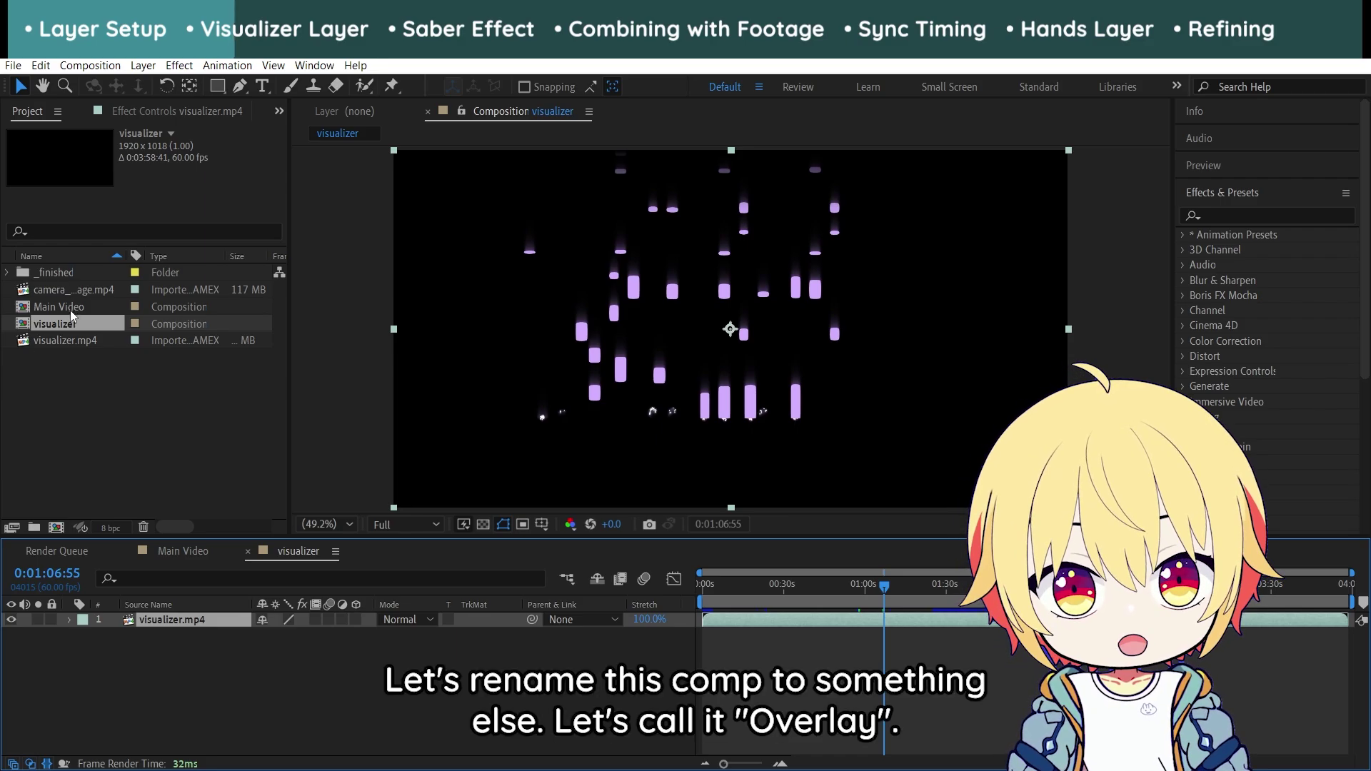
Rename the visualizer composition to "Overlay"
left_click(24, 127)
key("Return")
type("Overlay")
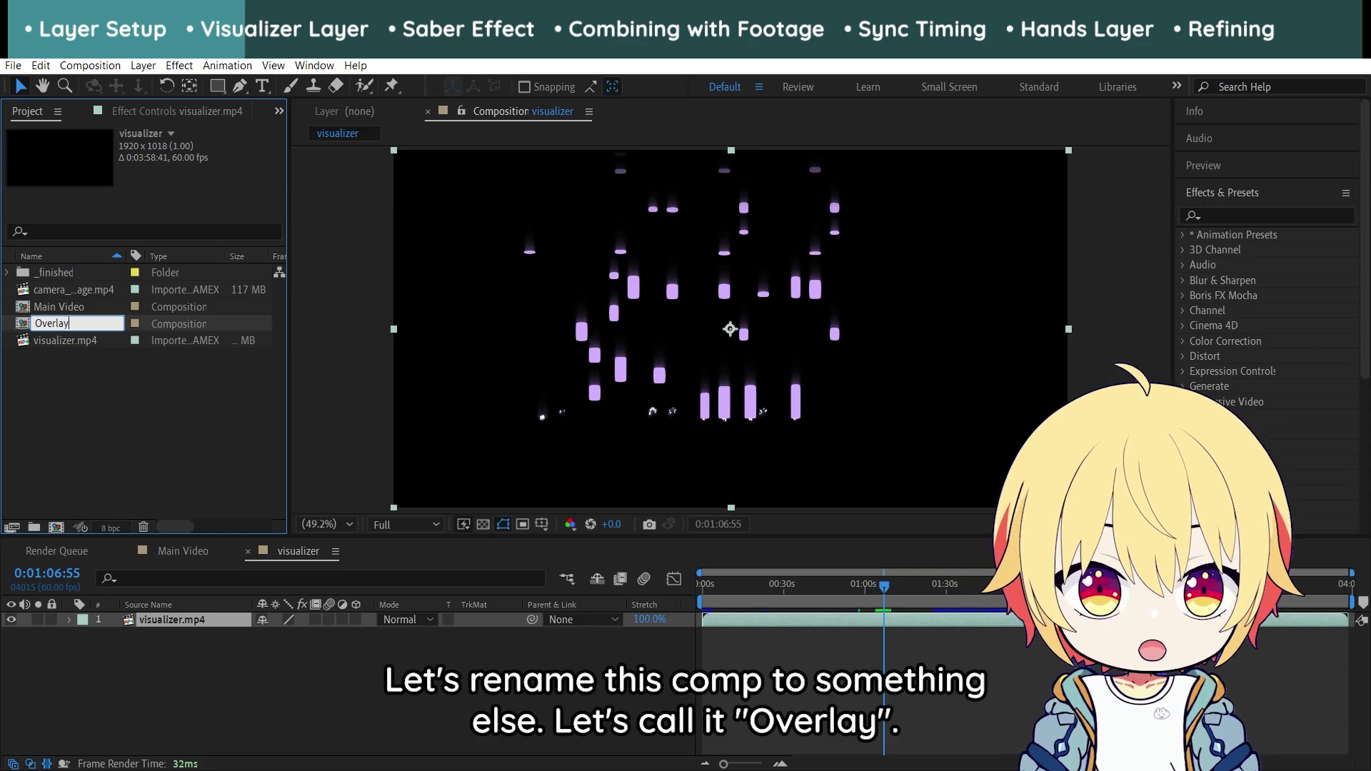
key("Return")
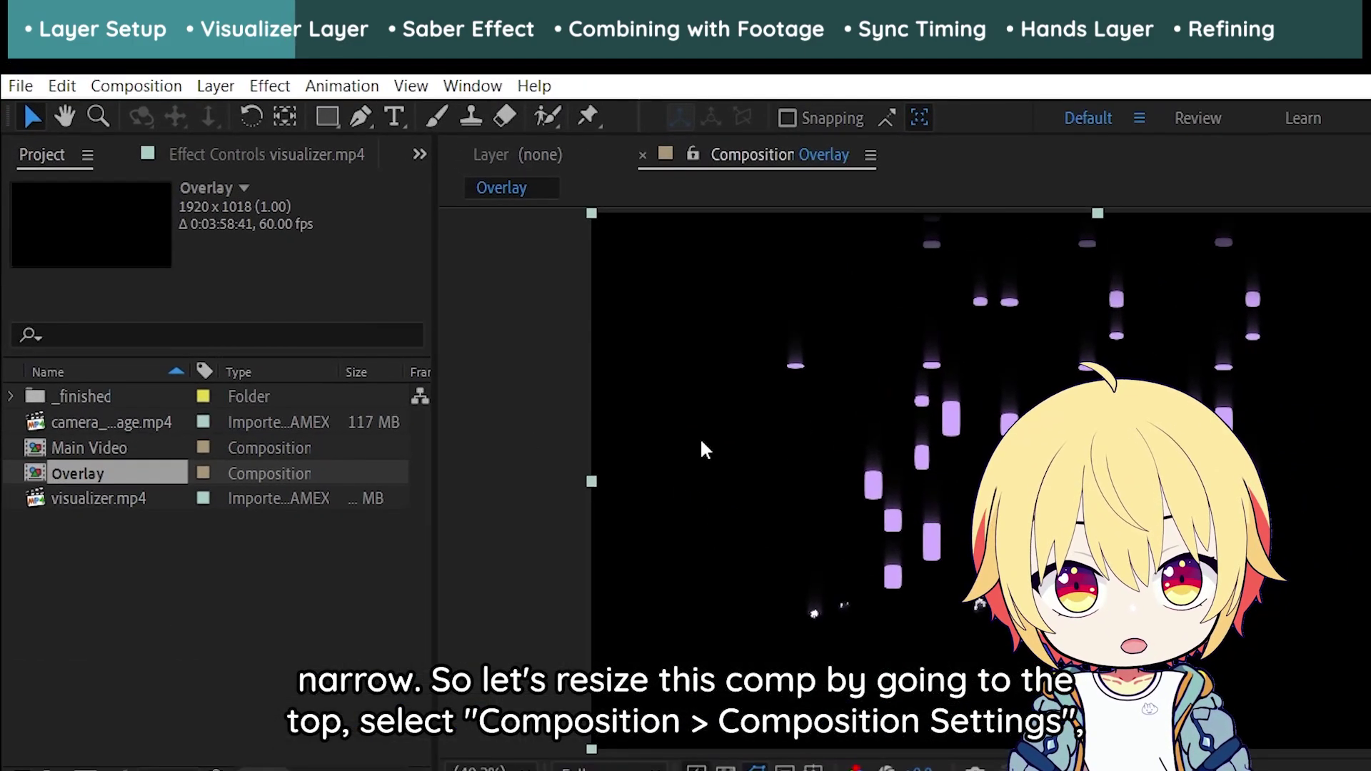
Set the Overlay composition's height to 500 px in its composition settings
left_click(83, 69)
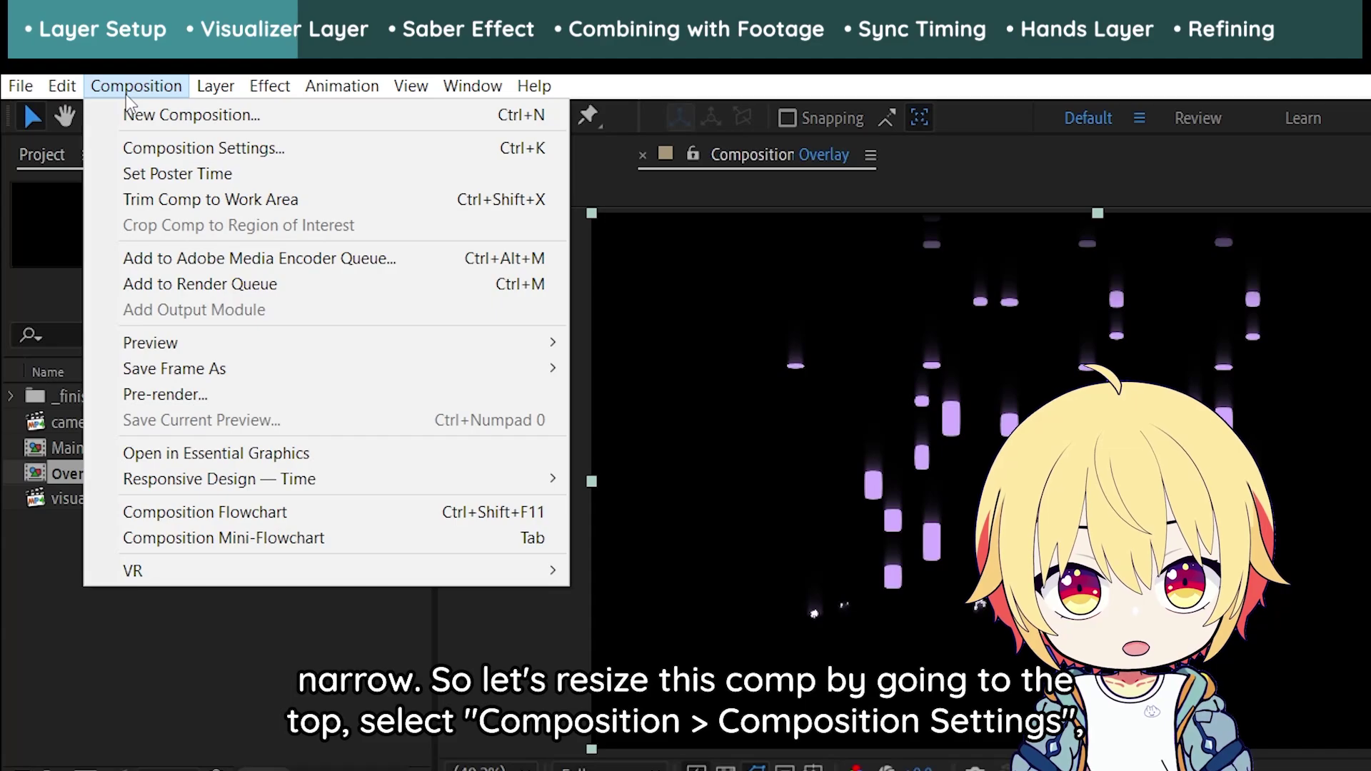
left_click(153, 150)
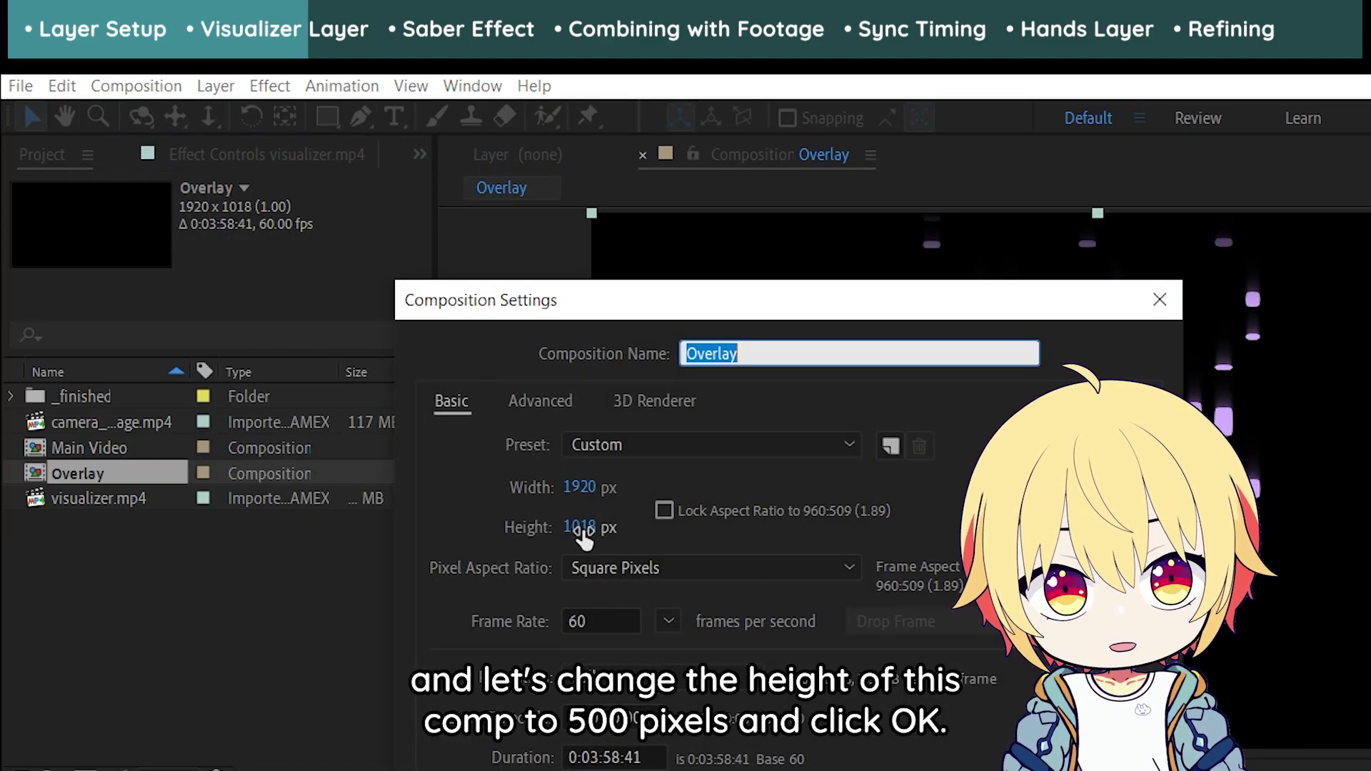
left_click(580, 528)
type("500")
left_click(522, 529)
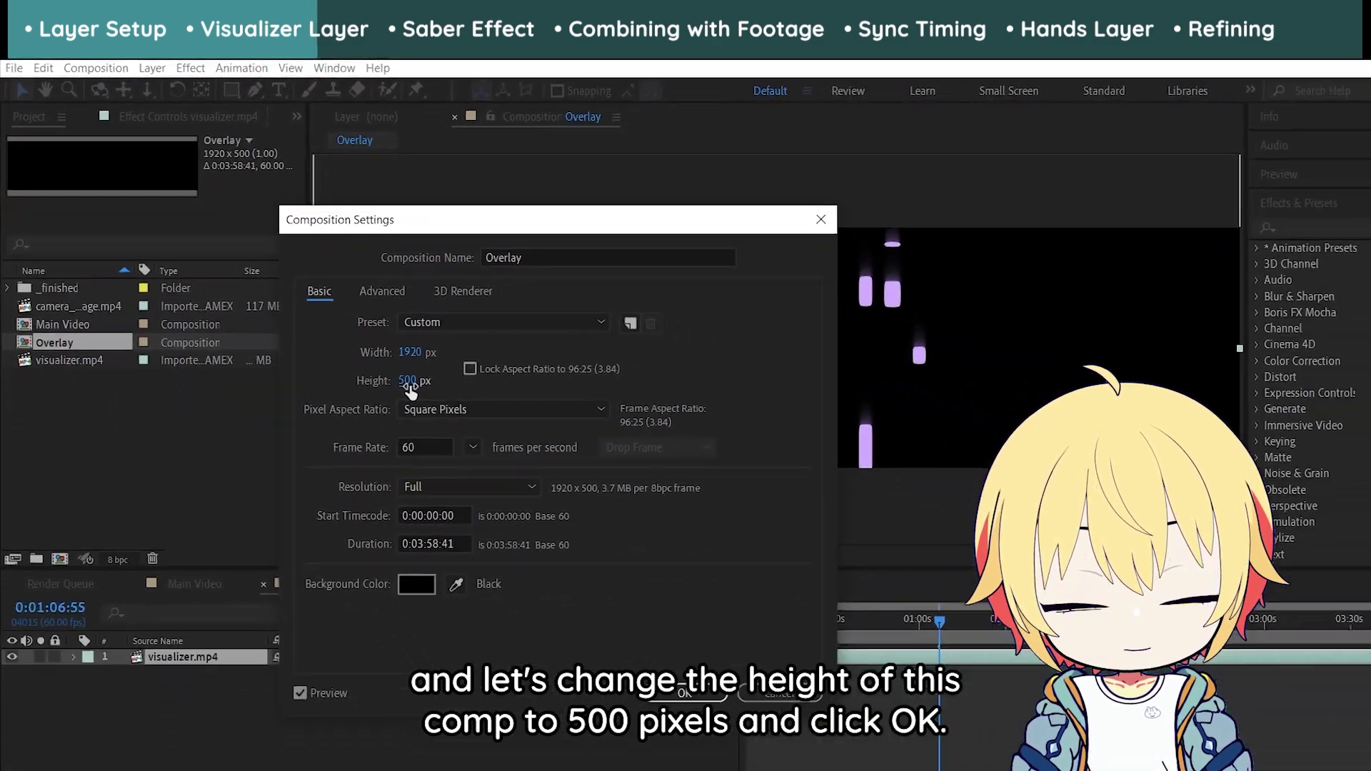
left_click(685, 691)
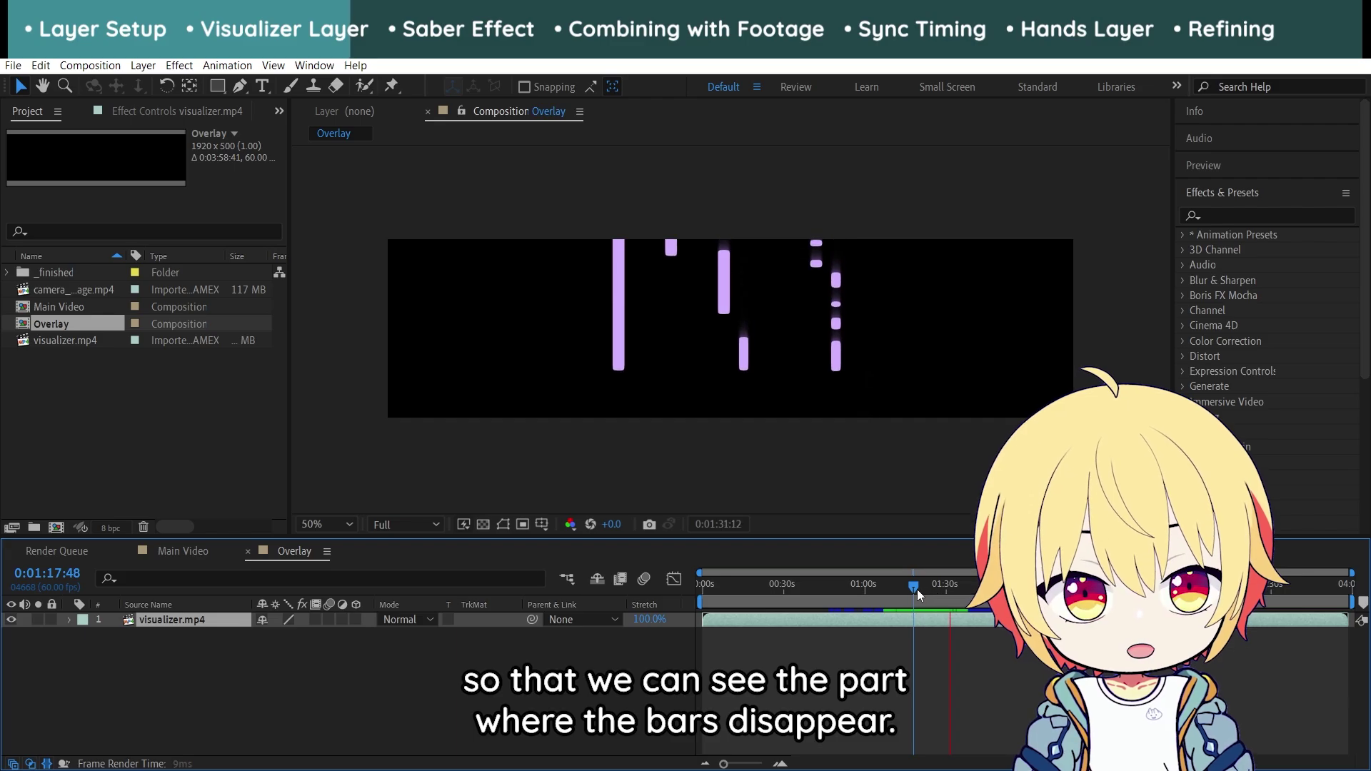
Move the visualizer.mp4 layer straight up until the bars disappear roughly at the composition's vertical middle, and preview the result
left_click(701, 345)
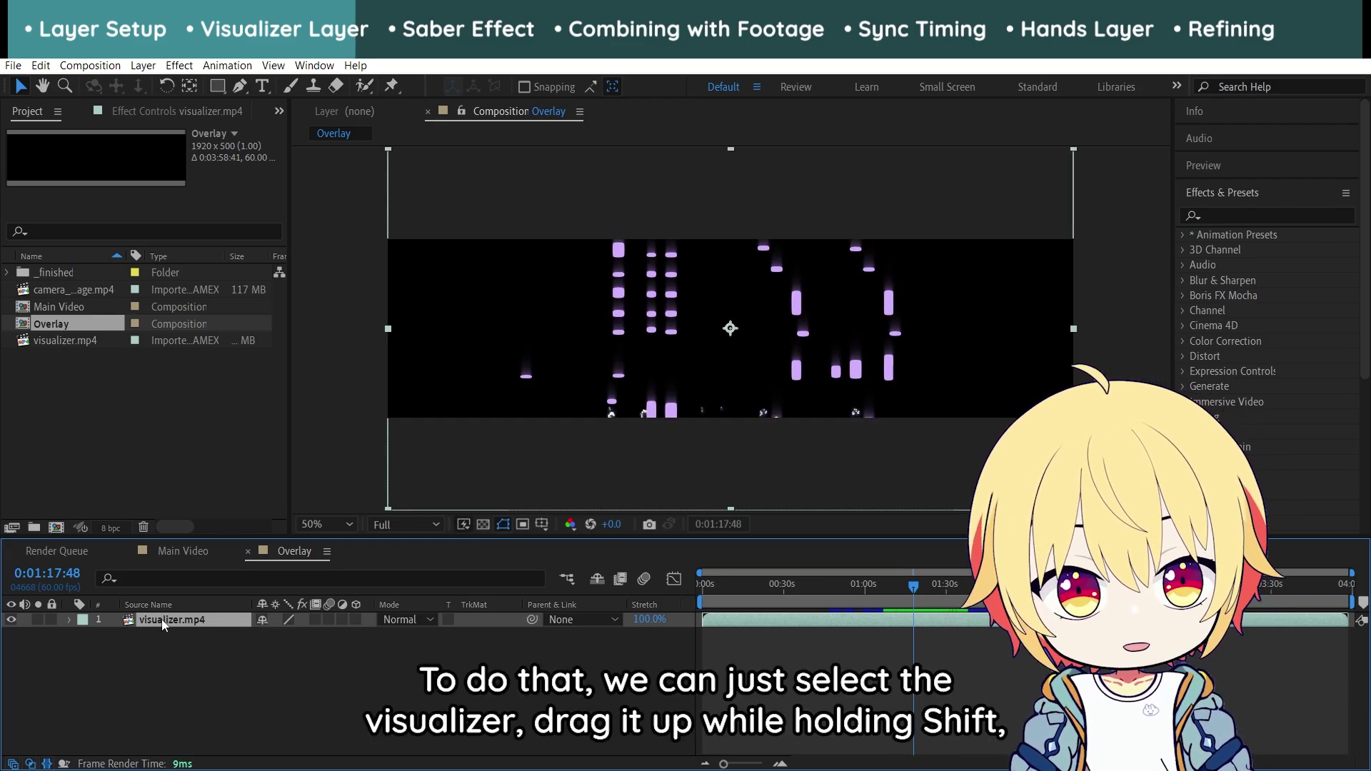
left_click_drag(695, 339, 704, 265)
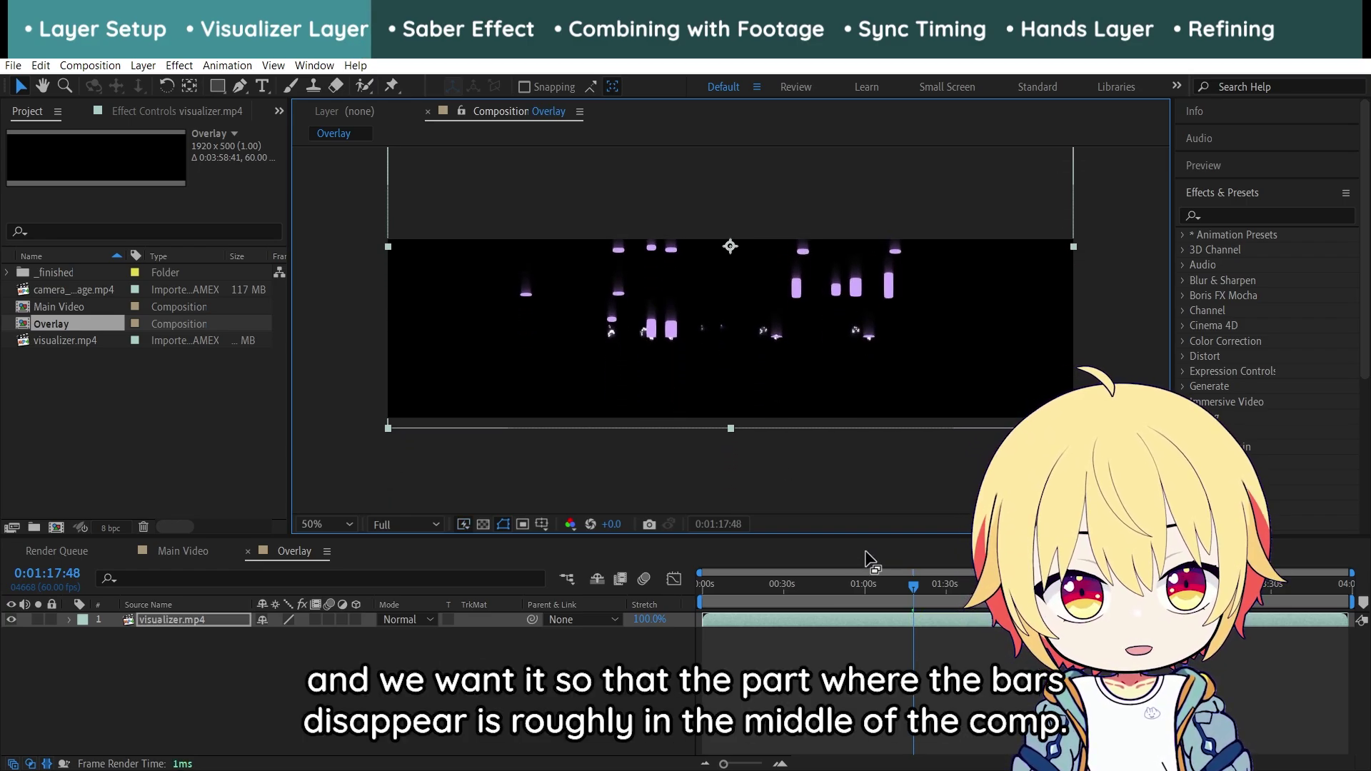
key("ctrl+shift+a")
key("space")
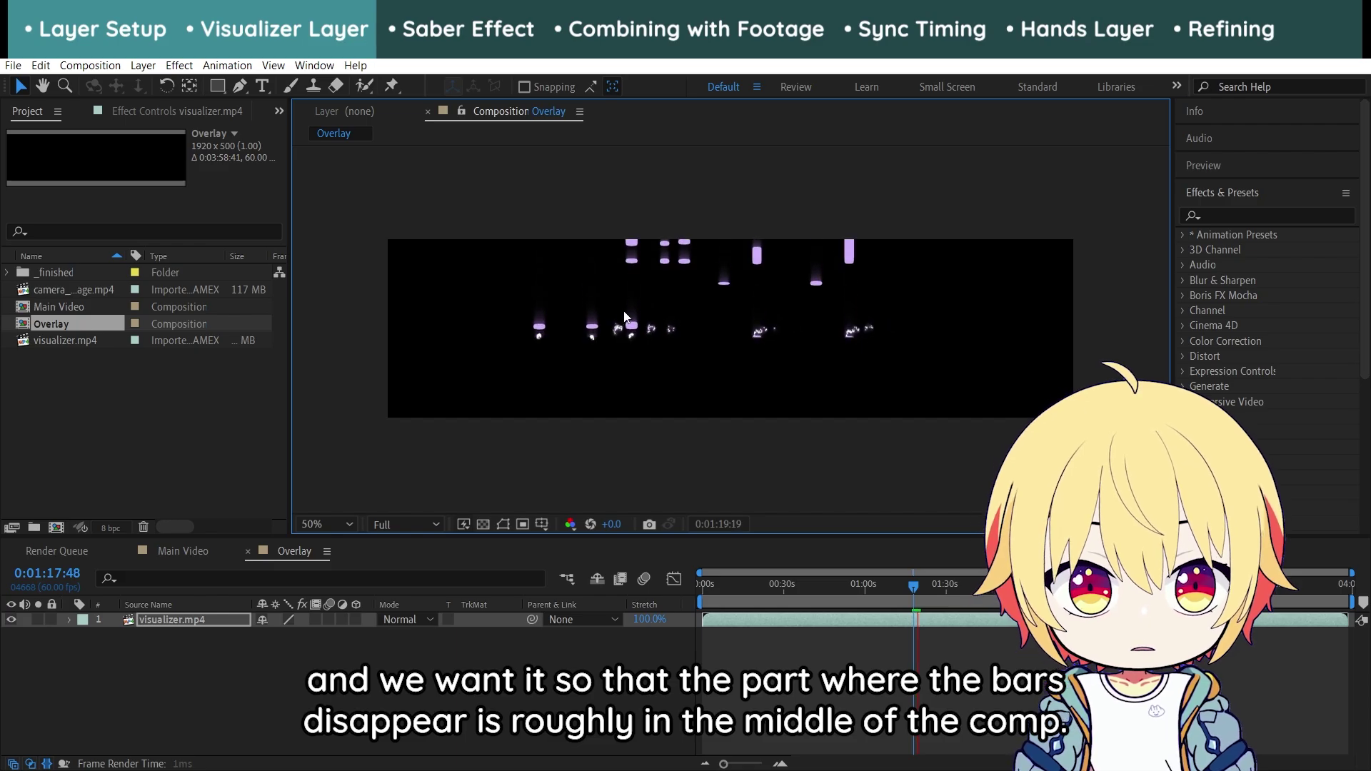
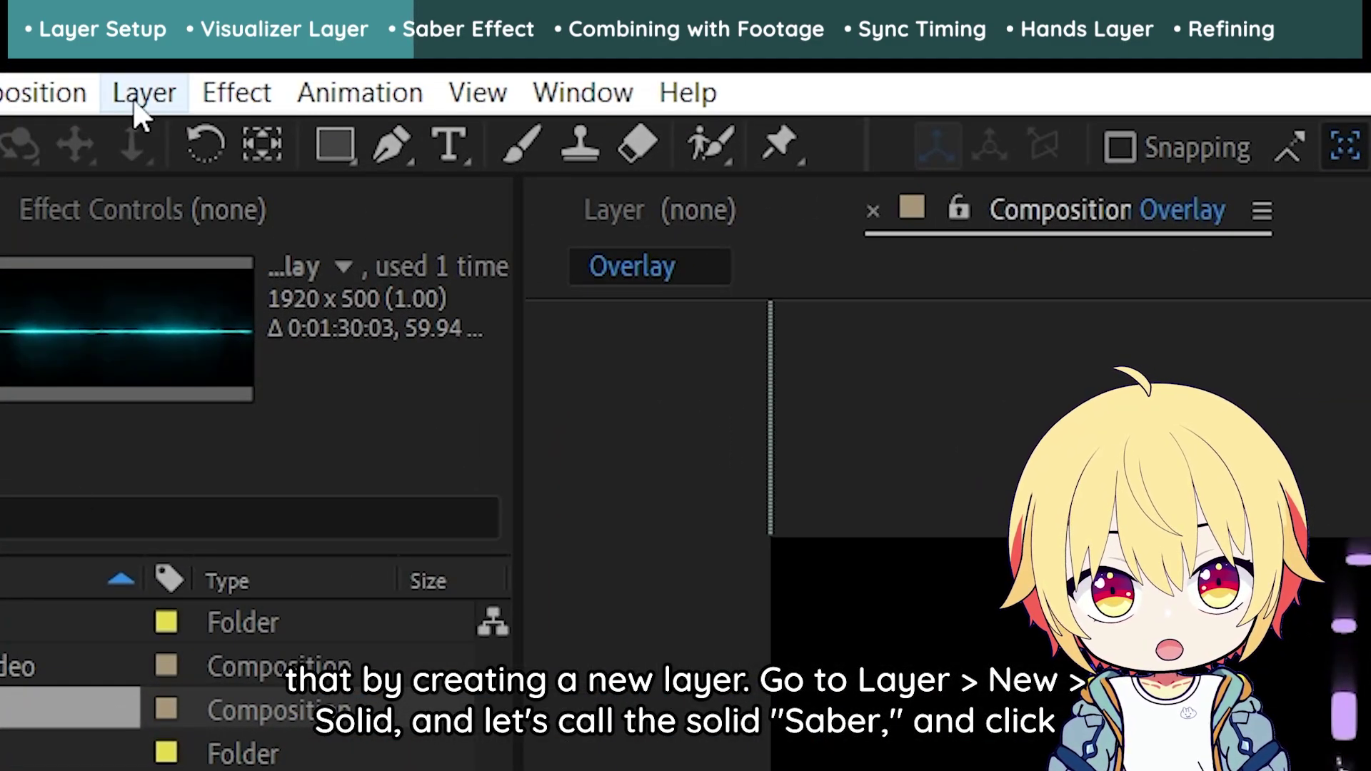
Create a new solid layer named "Saber" in the Overlay composition
left_click(141, 107)
mouse_move(526, 135)
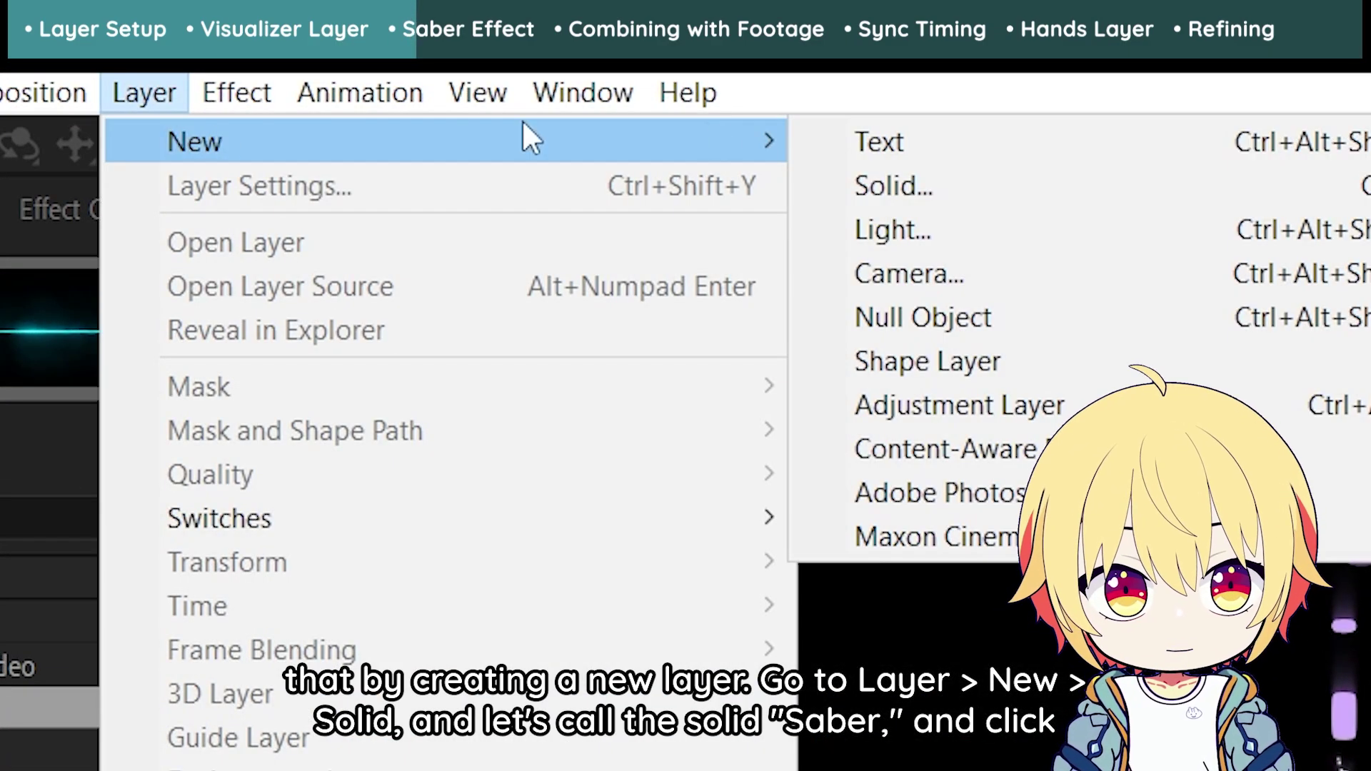
left_click(846, 186)
type("S")
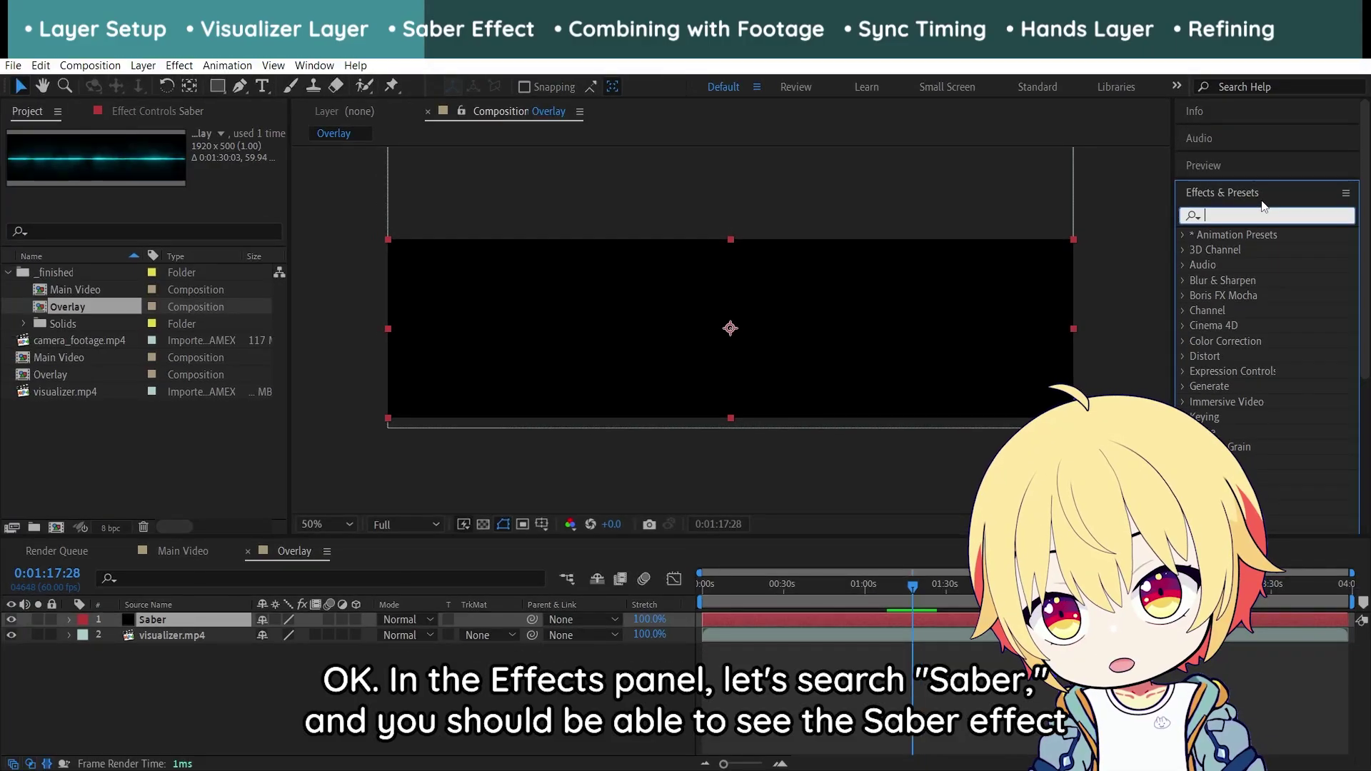
Search the effects for "Saber" and apply the Saber effect to the Saber solid
type("Saber")
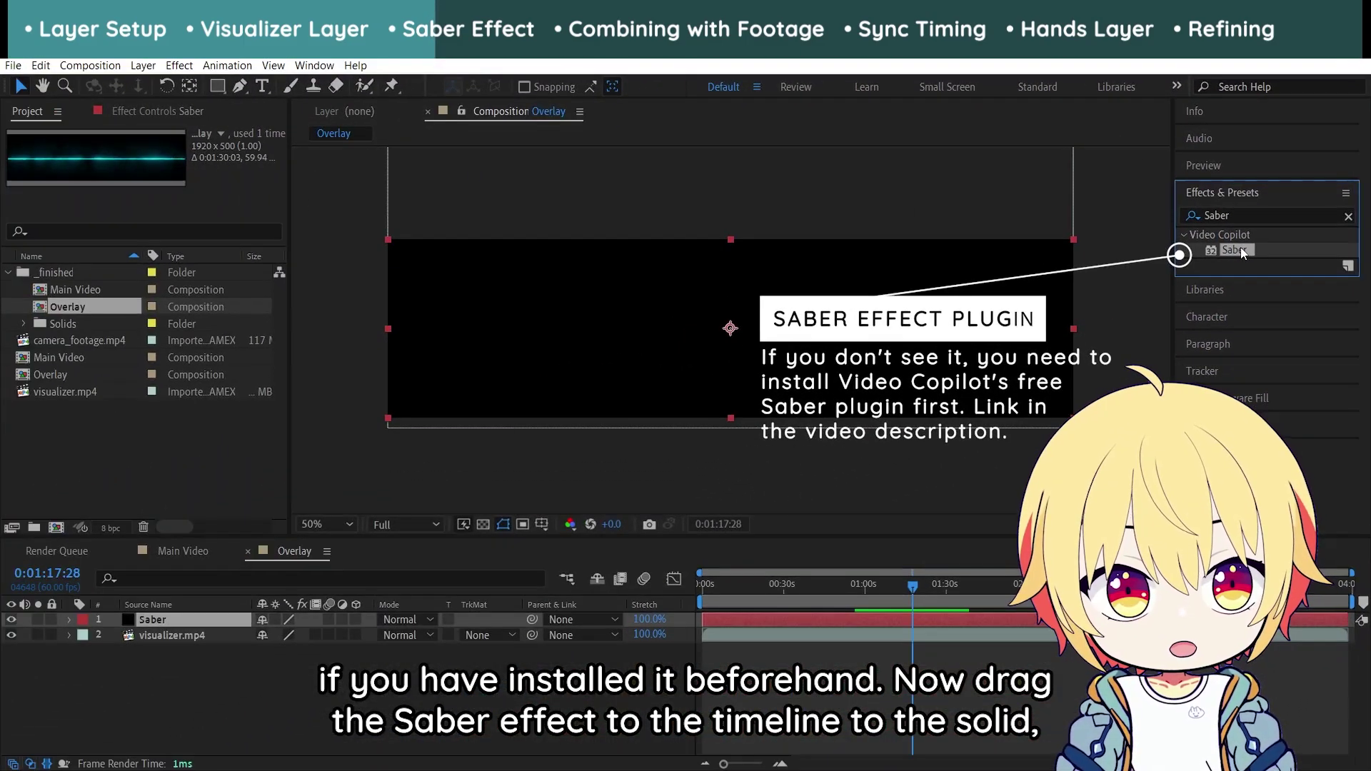
left_click_drag(1214, 283, 537, 346)
left_click_drag(338, 518, 164, 623)
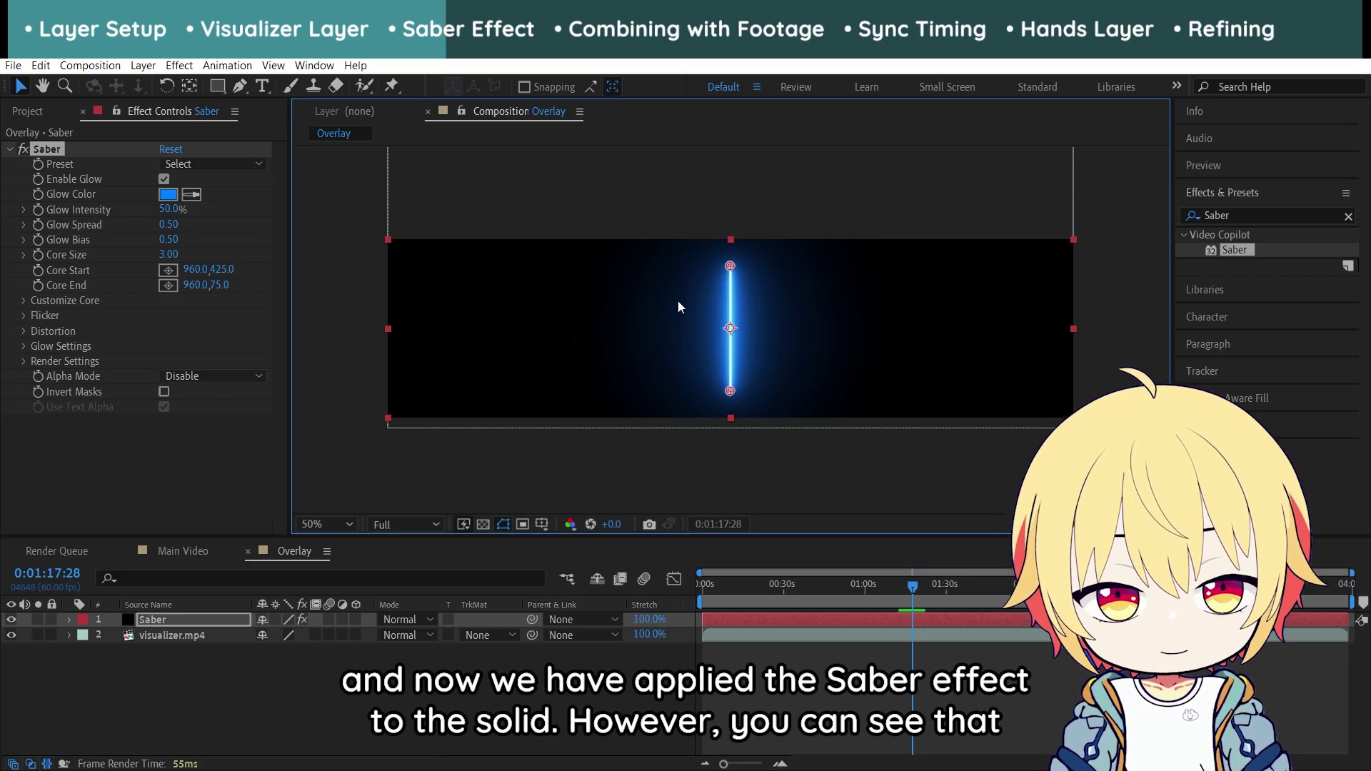
Try moving the Saber solid around over the visualizer to check whether it blocks the bars behind it
left_click_drag(621, 306, 409, 331)
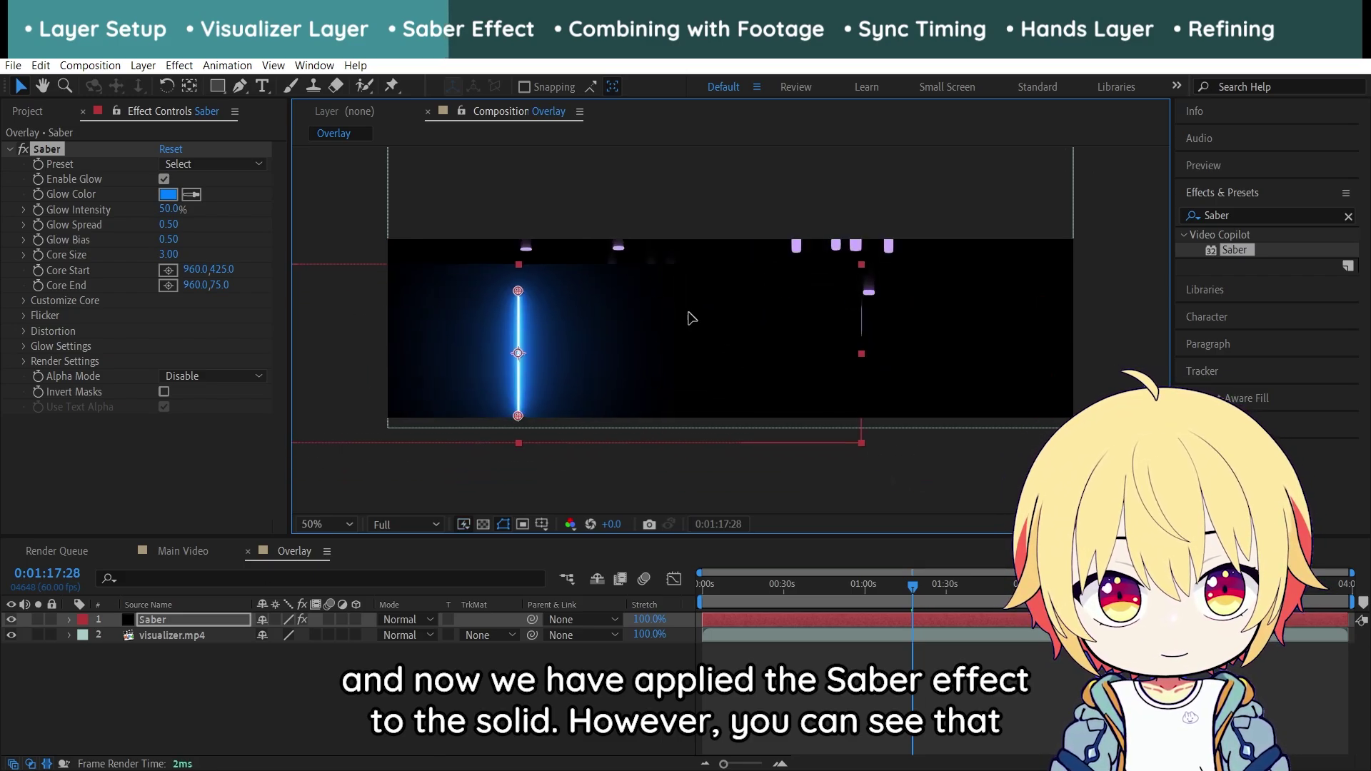
left_click_drag(691, 319, 652, 343)
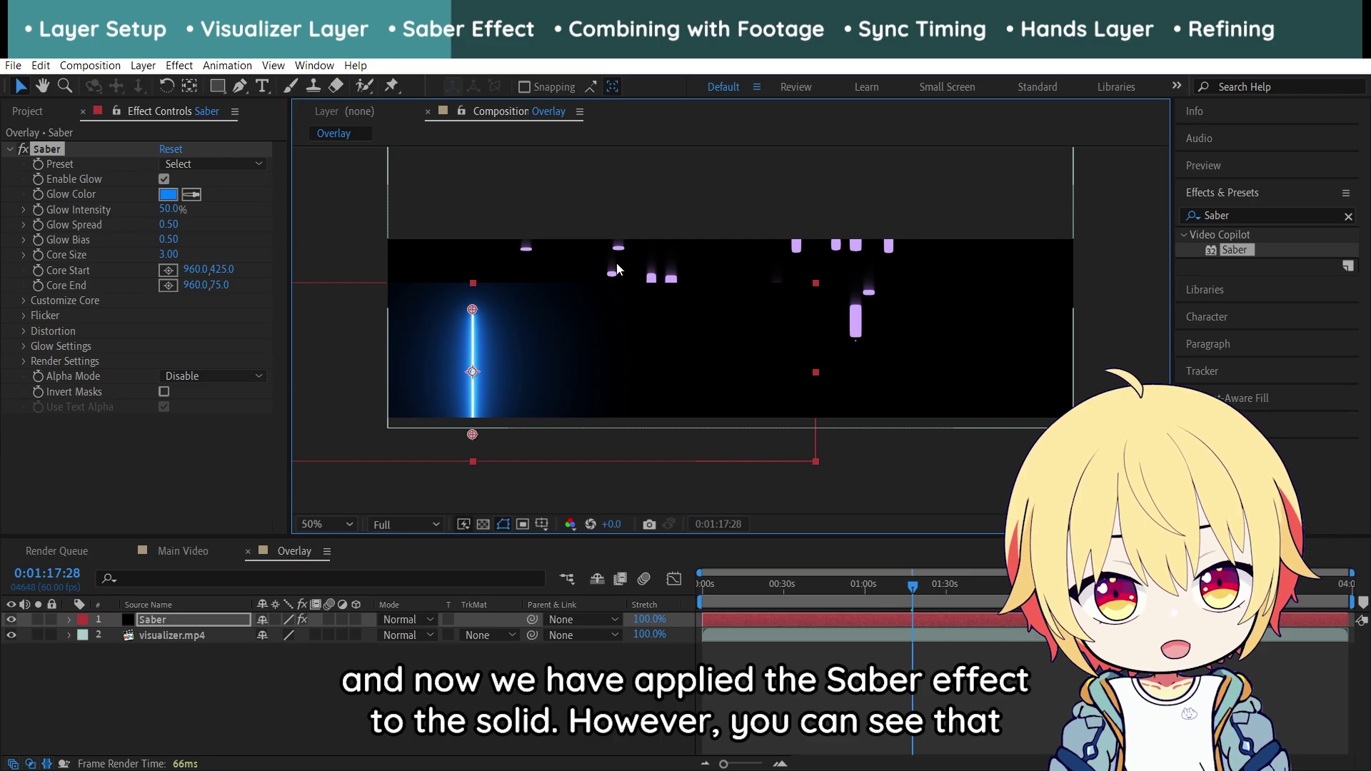
left_click_drag(641, 333, 757, 365)
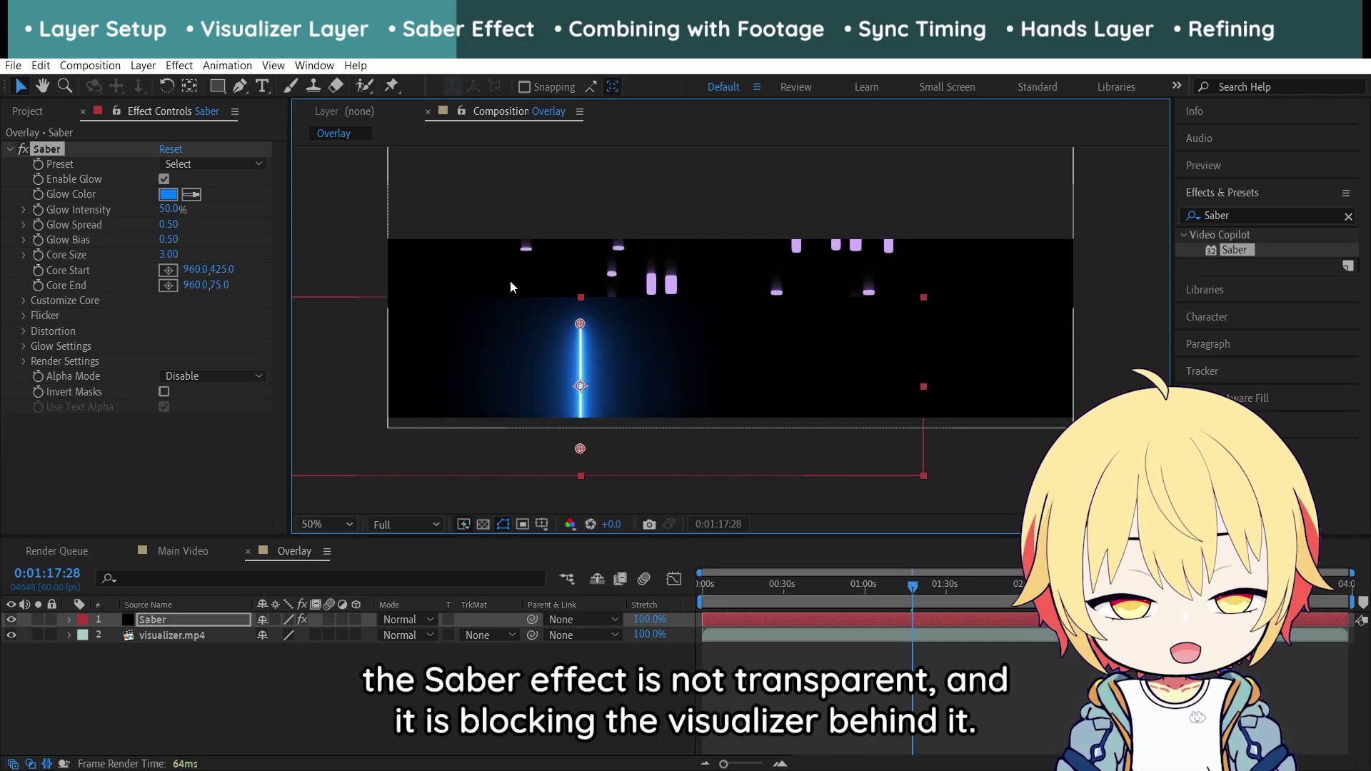
left_click_drag(509, 297, 543, 286)
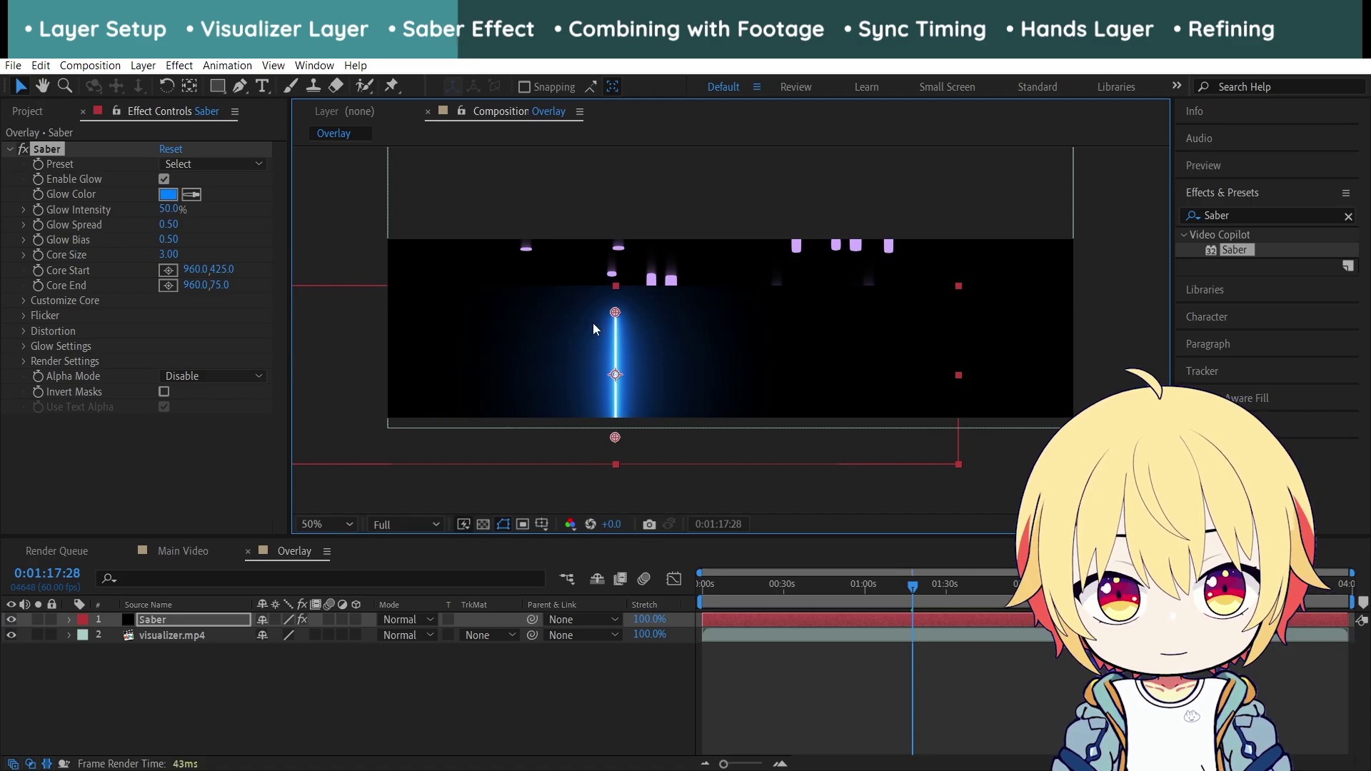
Set Composite Settings to Transparent in the Saber effect's Render Settings
left_click(49, 149)
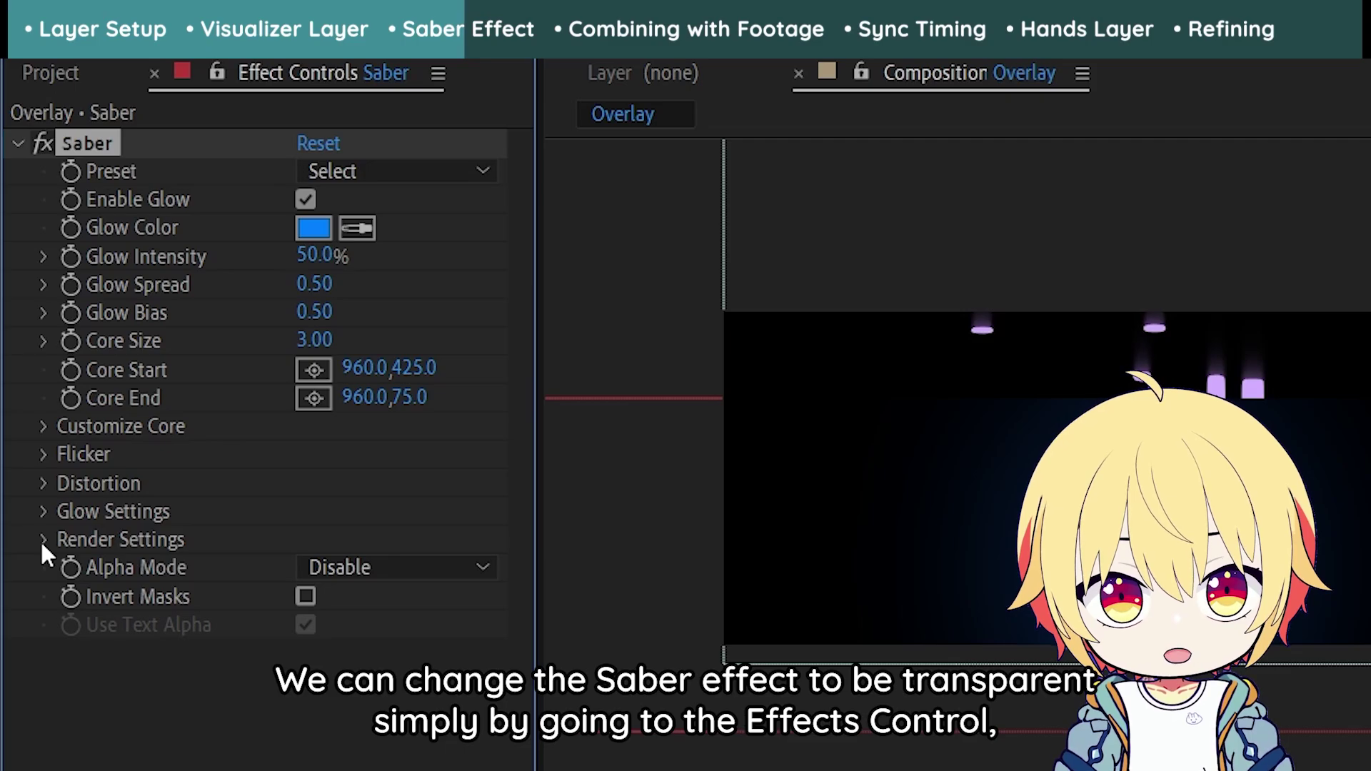
left_click(42, 539)
scroll(213, 447, "down", 2)
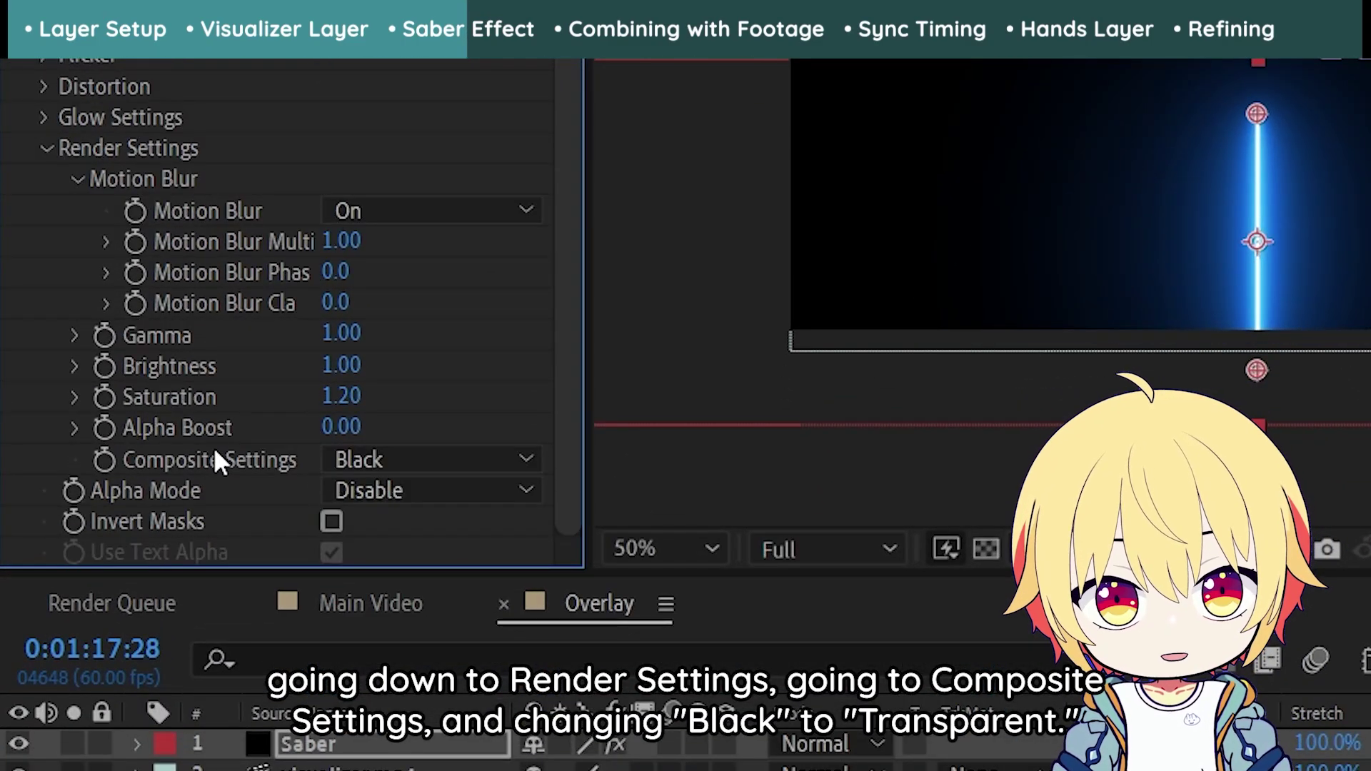
left_click(405, 462)
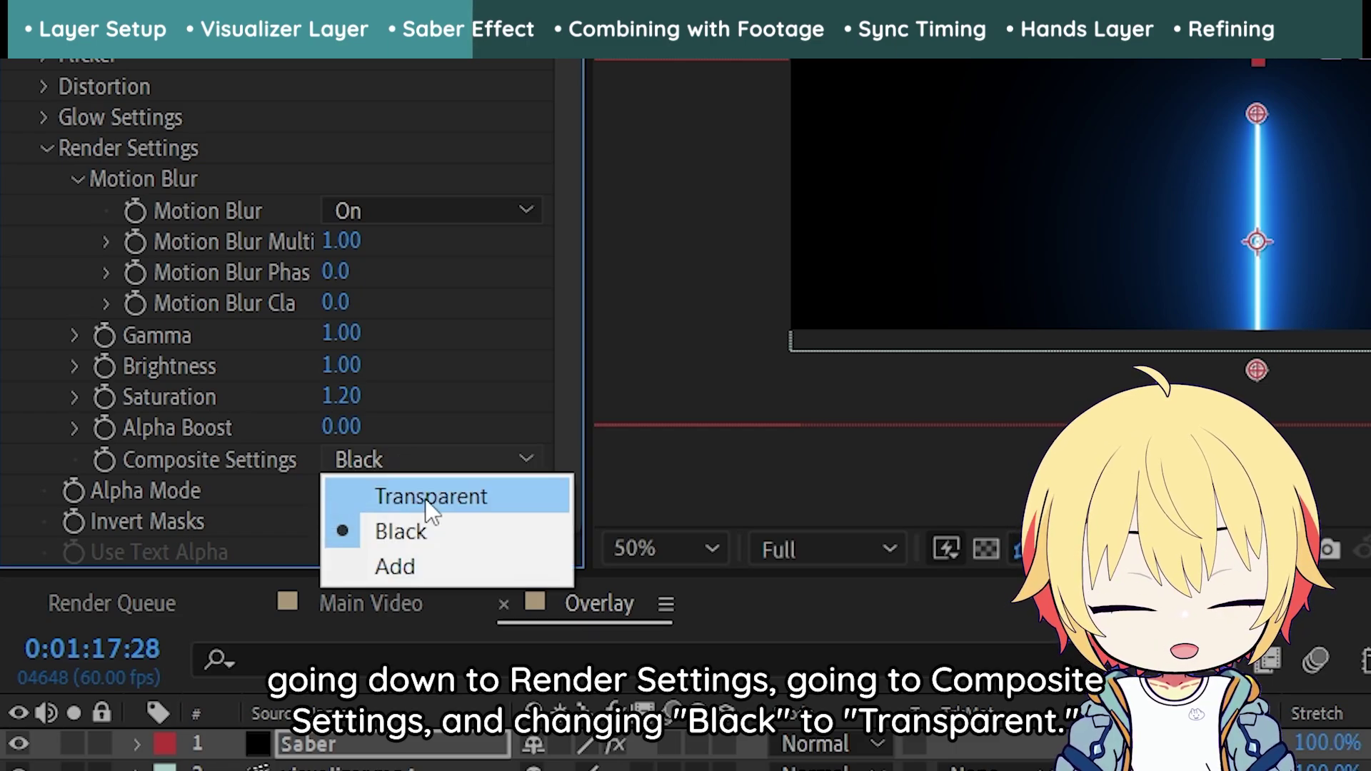
left_click(429, 498)
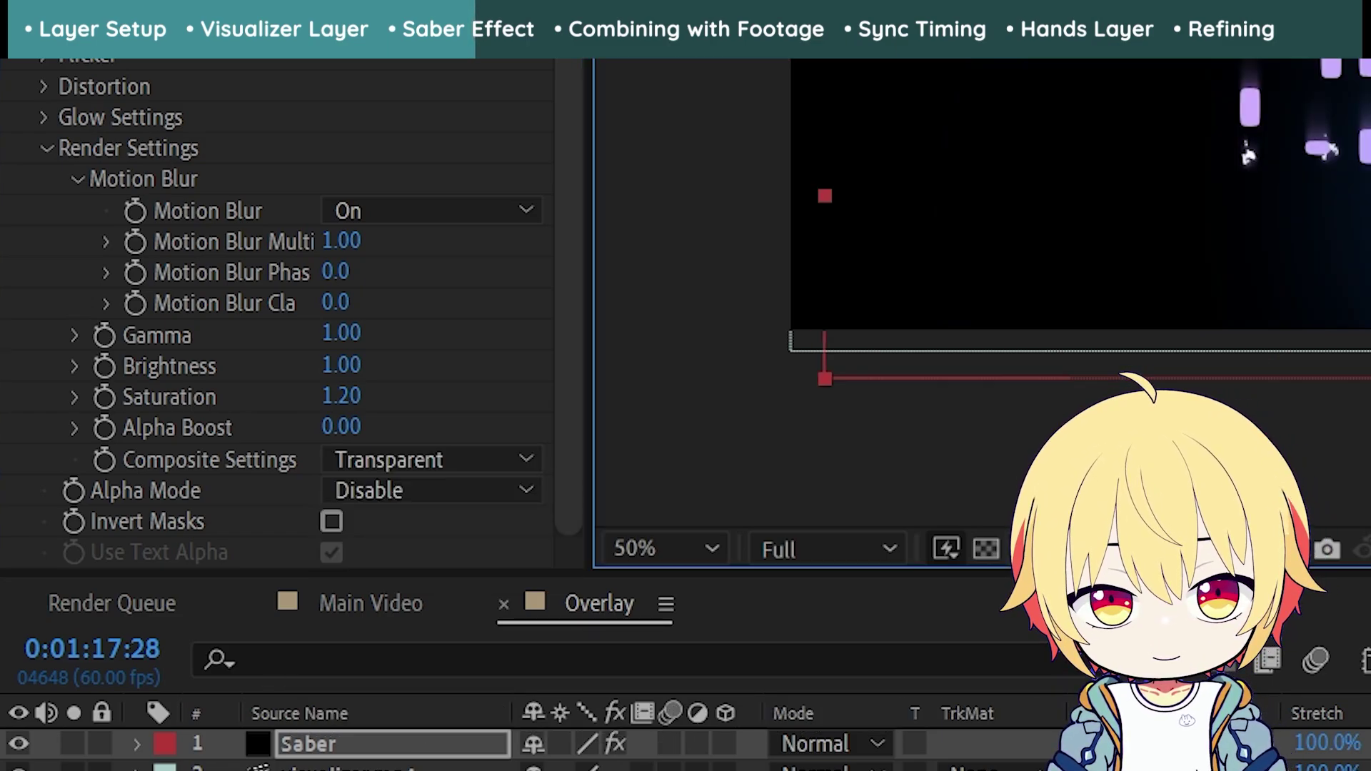
Inspect the saber over the visualizer, and undo the Saber solid's moves to centre it in the composition again
scroll(728, 337, "up", 2)
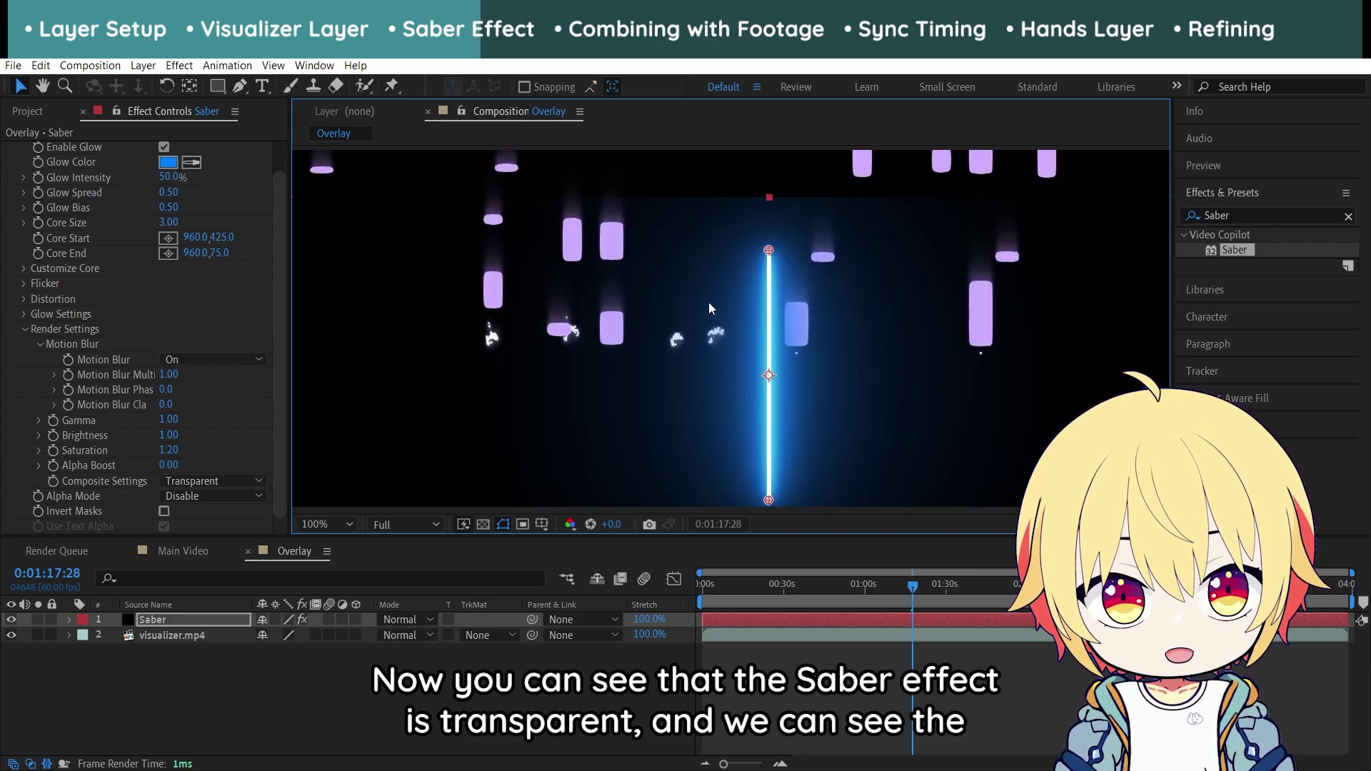
scroll(708, 302, "down", 2)
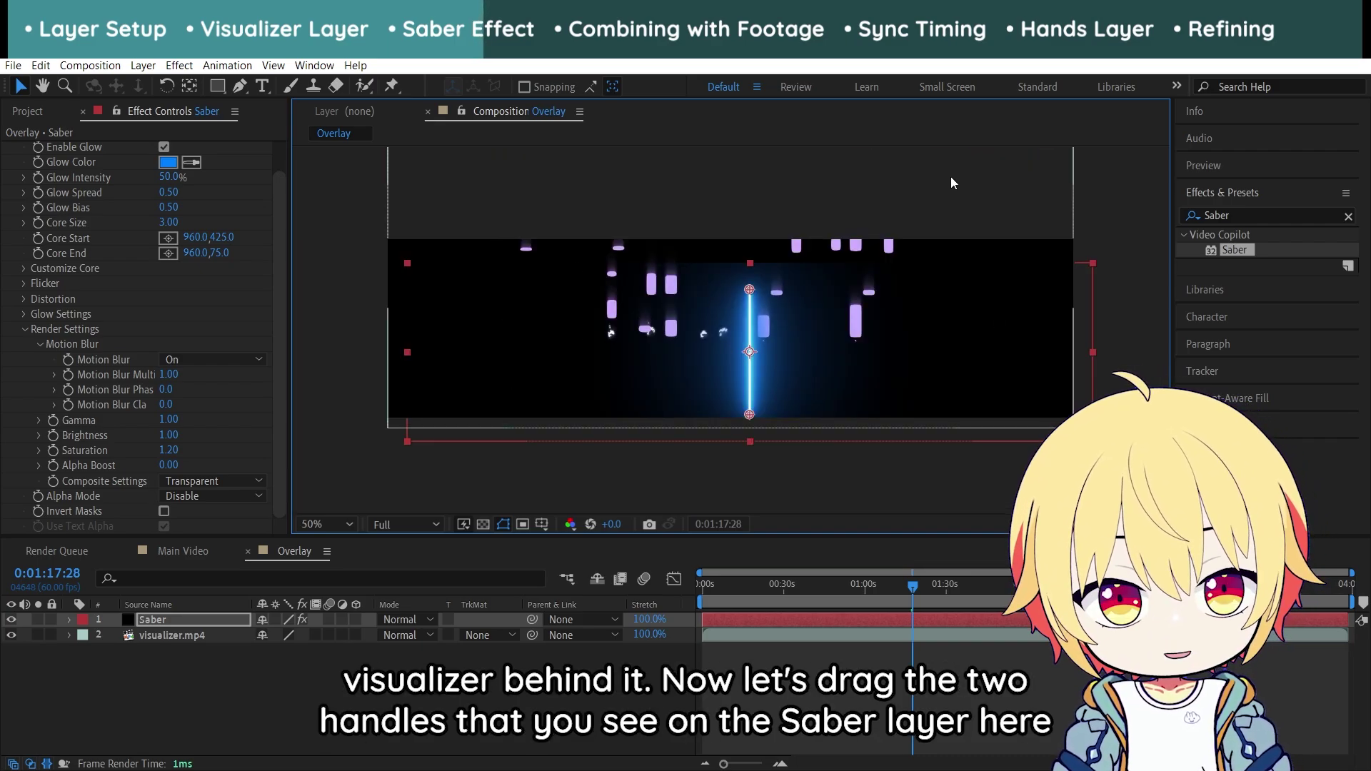
key("ctrl+z")
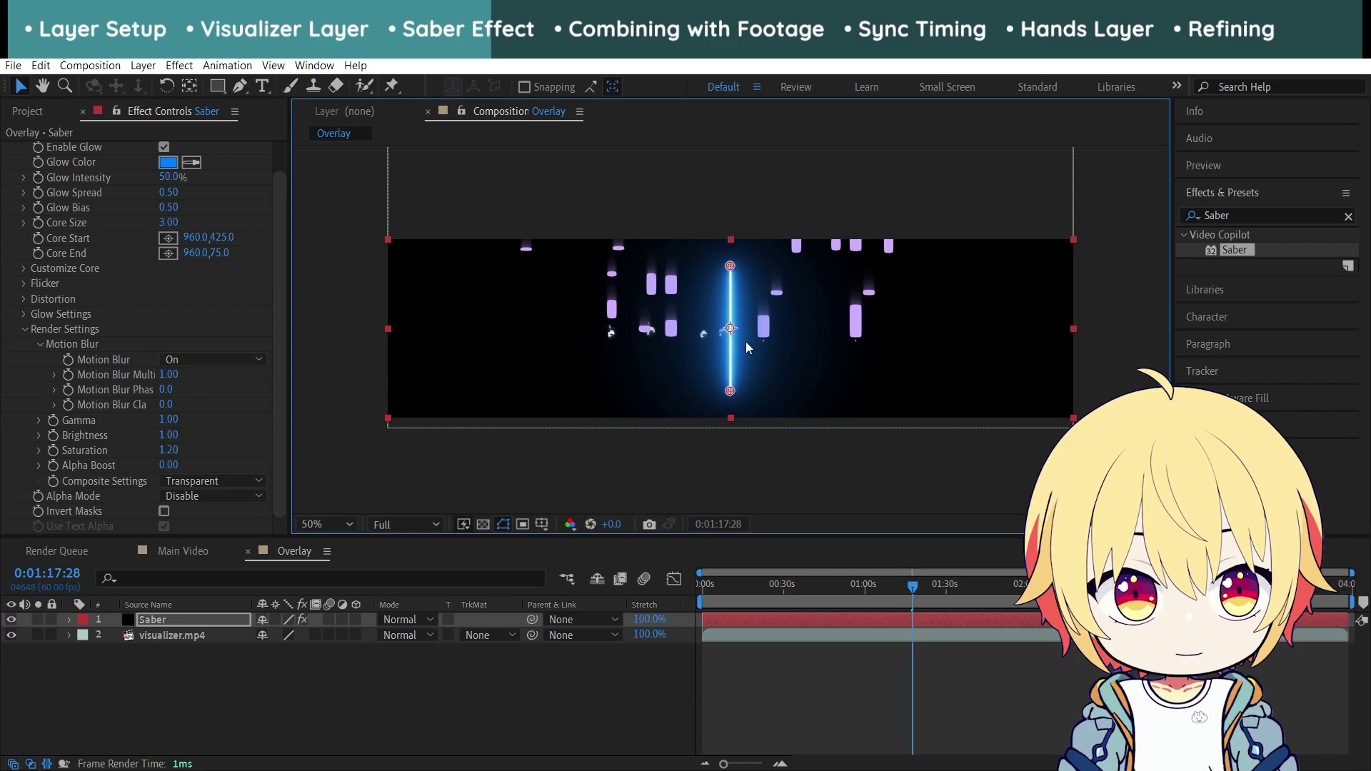
Stretch the saber beam across the composition where the bars disappear, with Core Start about 1924, 273 and Core End about 2, 269
left_click_drag(730, 265, 539, 342)
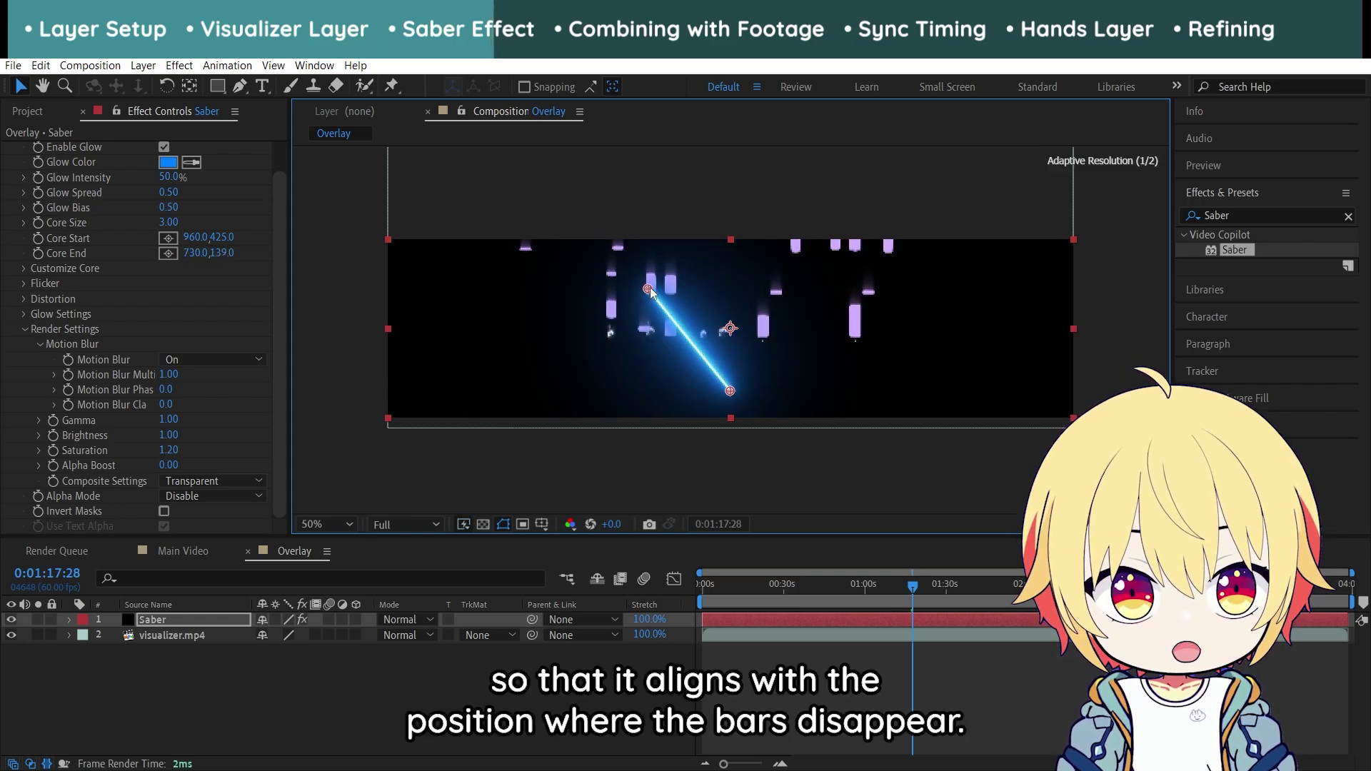
left_click_drag(730, 390, 857, 339)
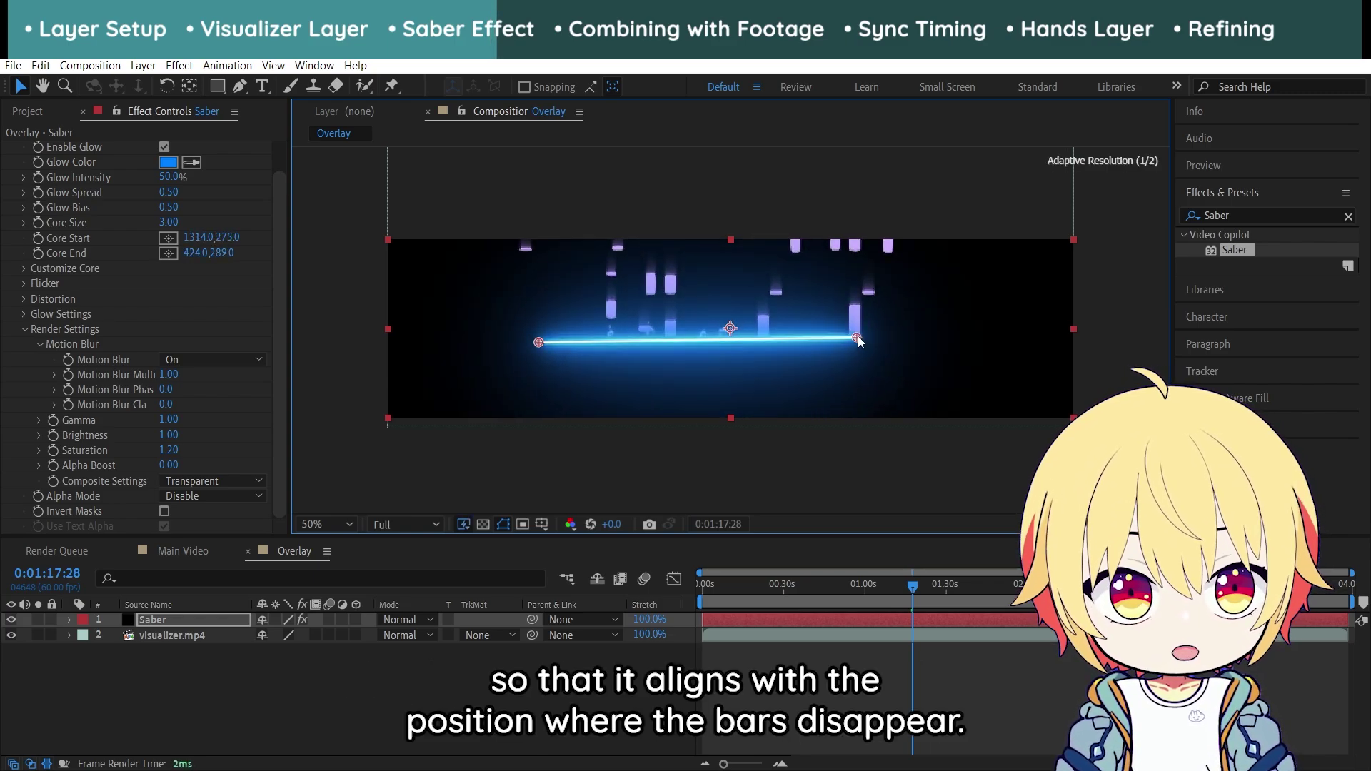
left_click_drag(541, 341, 392, 336)
left_click_drag(857, 337, 1074, 336)
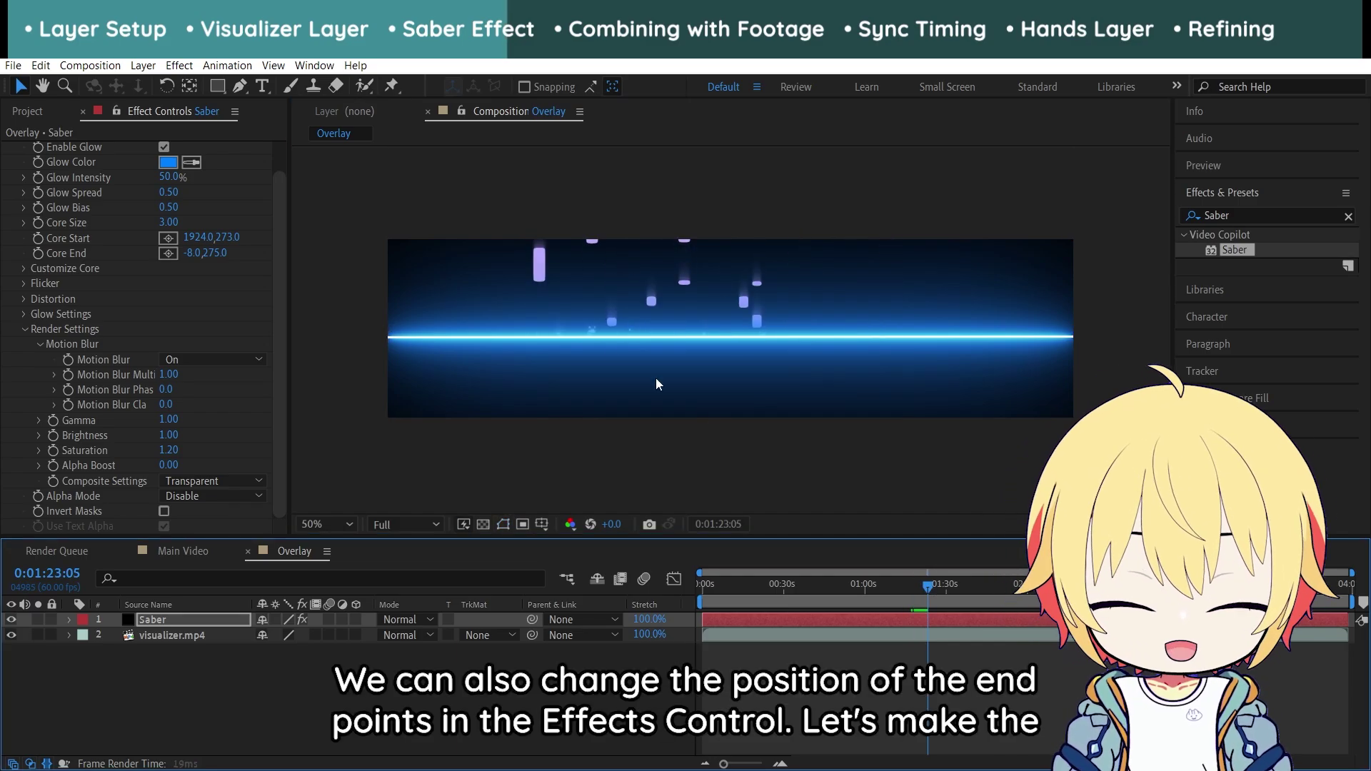
key("space")
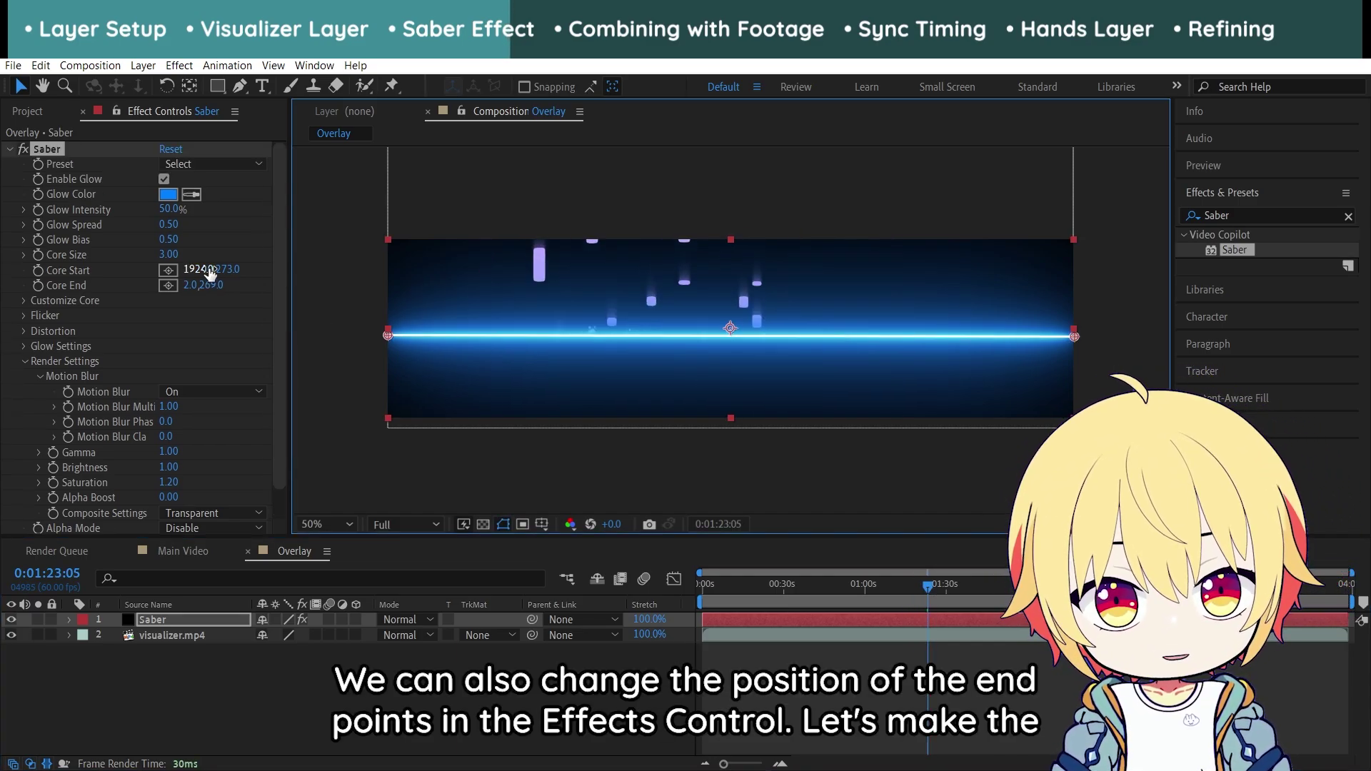
Set the Saber effect's X coordinates to 1920 for Core Start and 0 for Core End
left_click(168, 114)
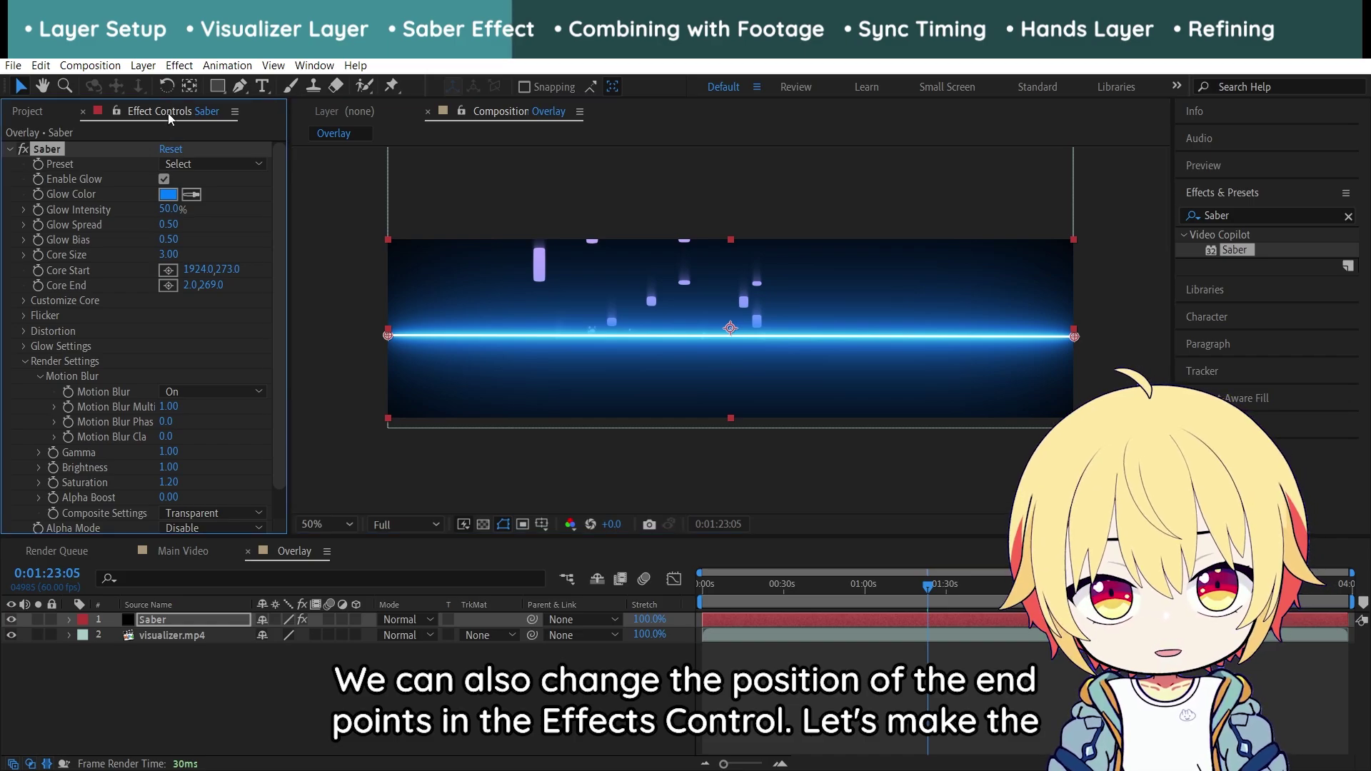
left_click(200, 269)
type("1920")
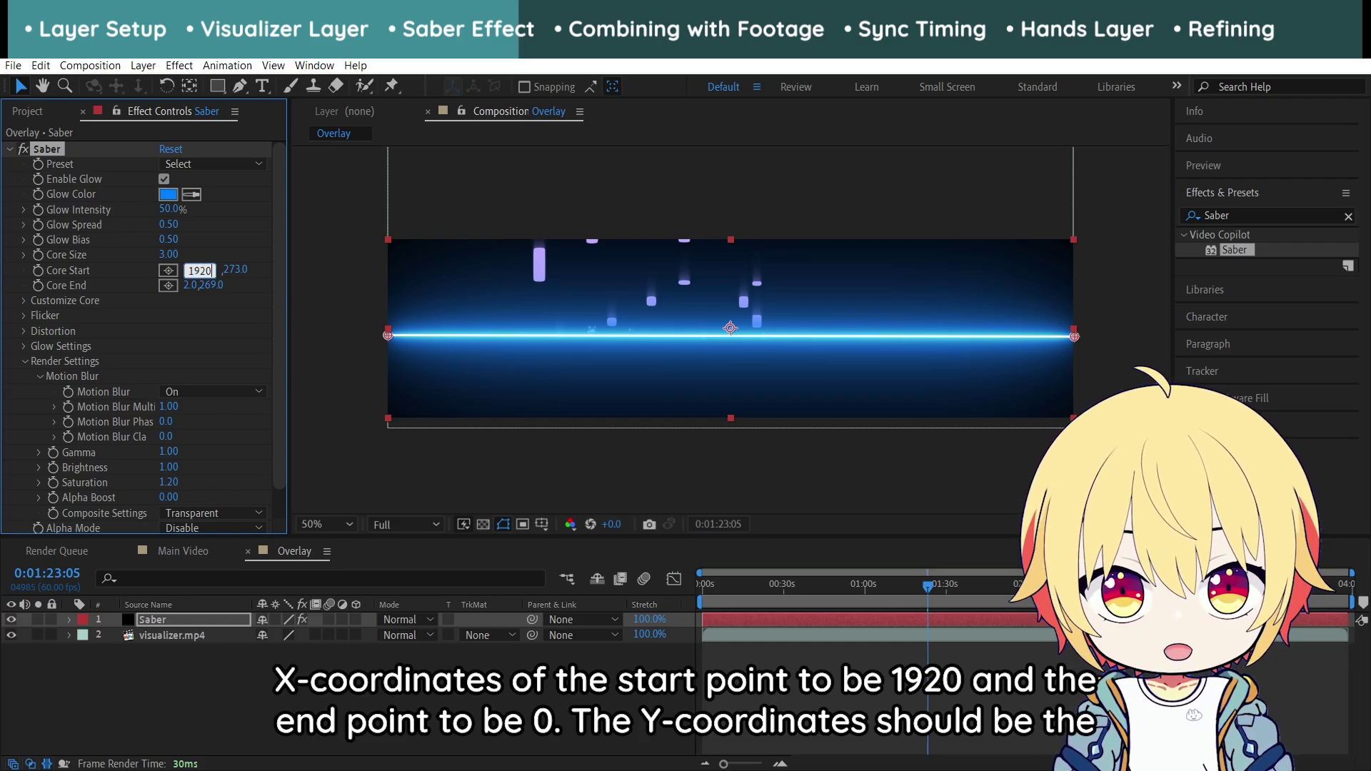
key("Return")
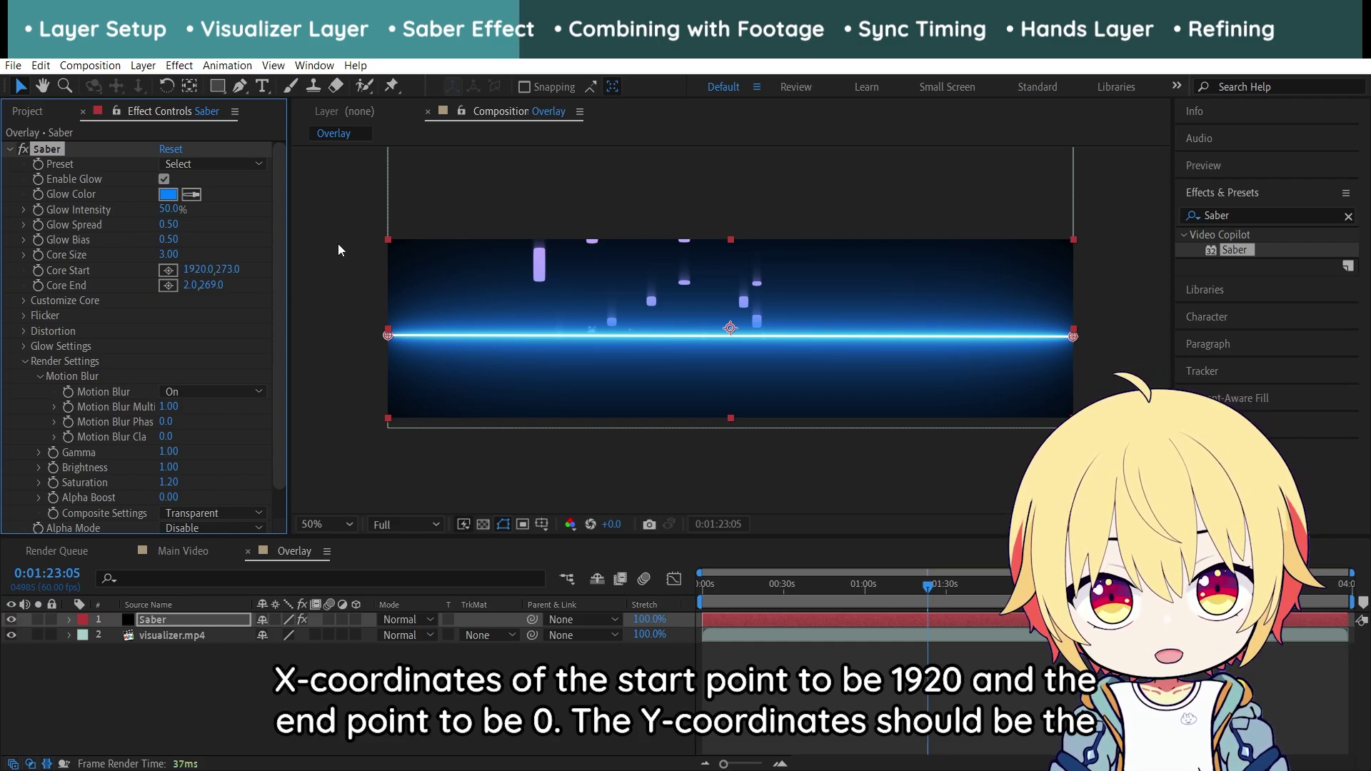
left_click(190, 285)
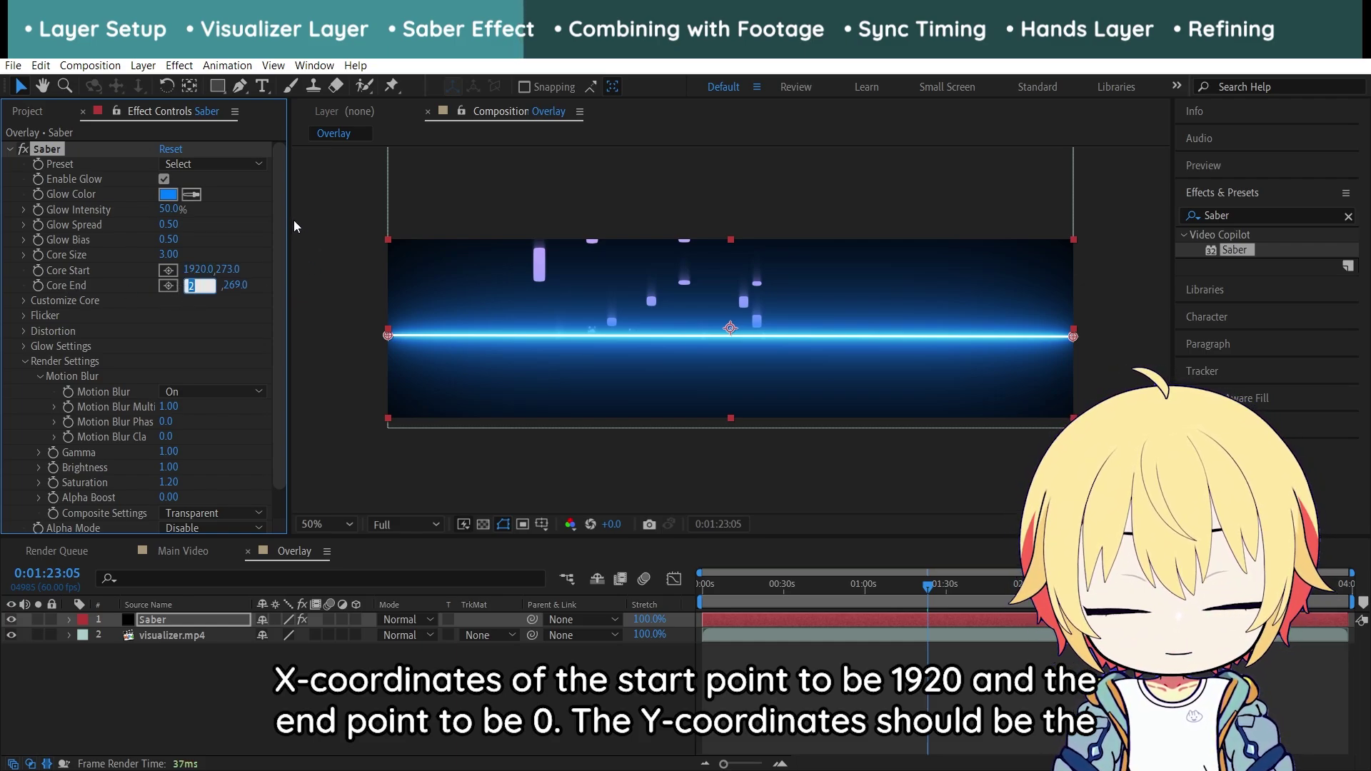
type("0")
key("Return")
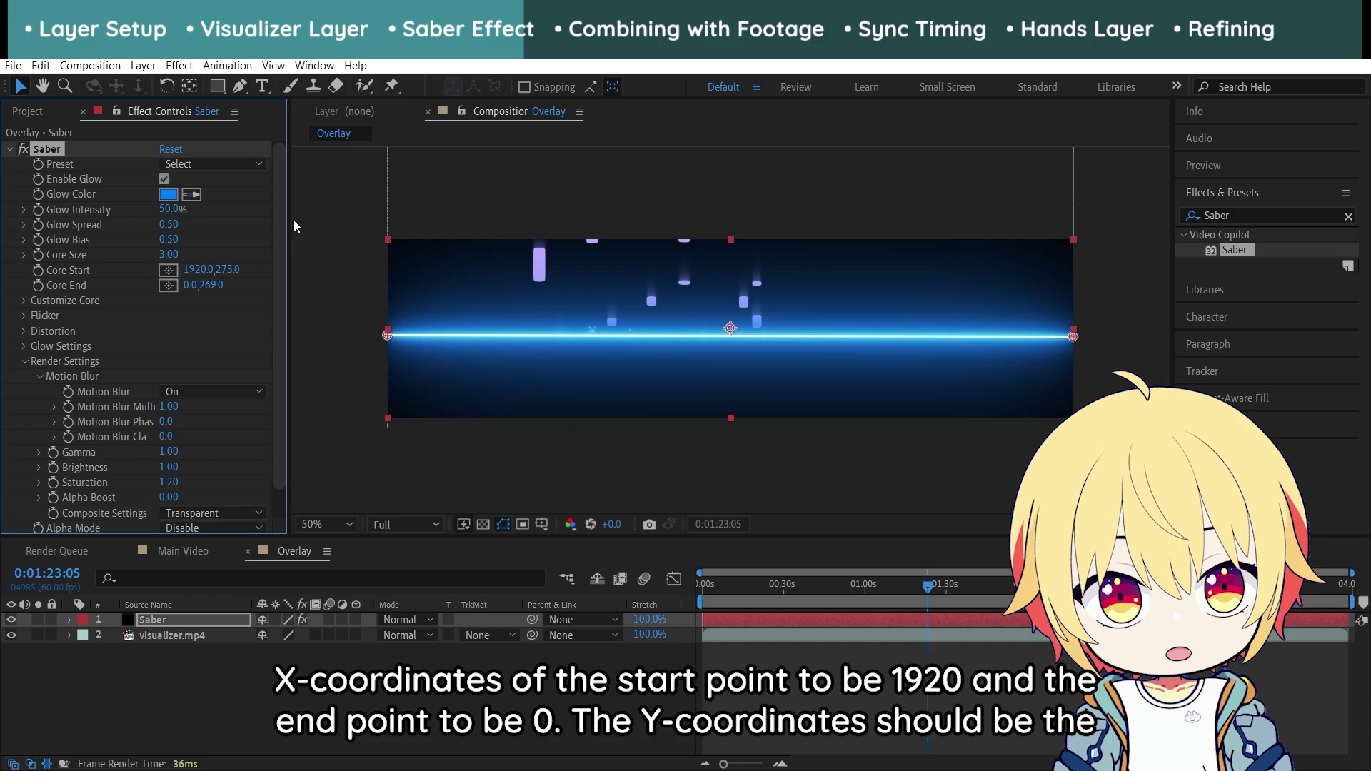
Set the Y coordinates of the Saber effect's Core Start and Core End to 270 and preview the level beam
left_click(229, 270)
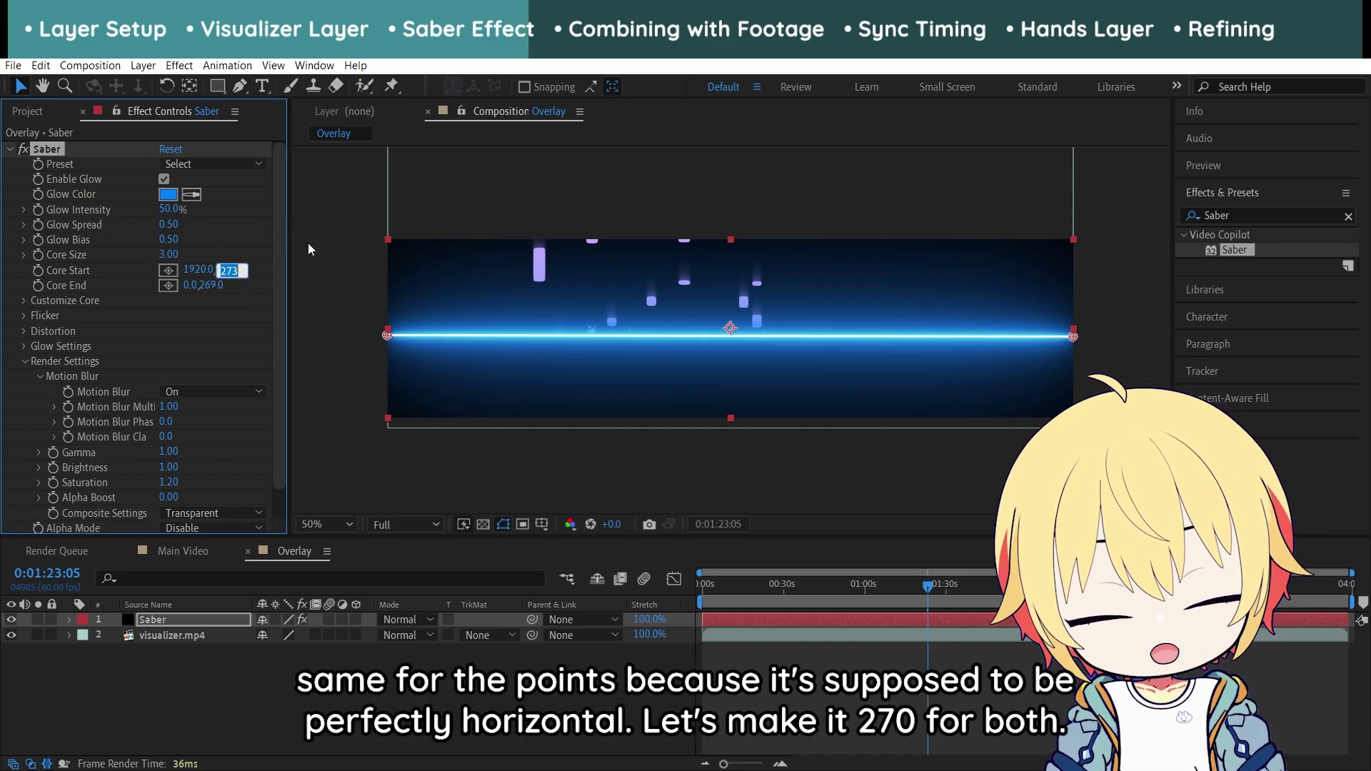
type("270")
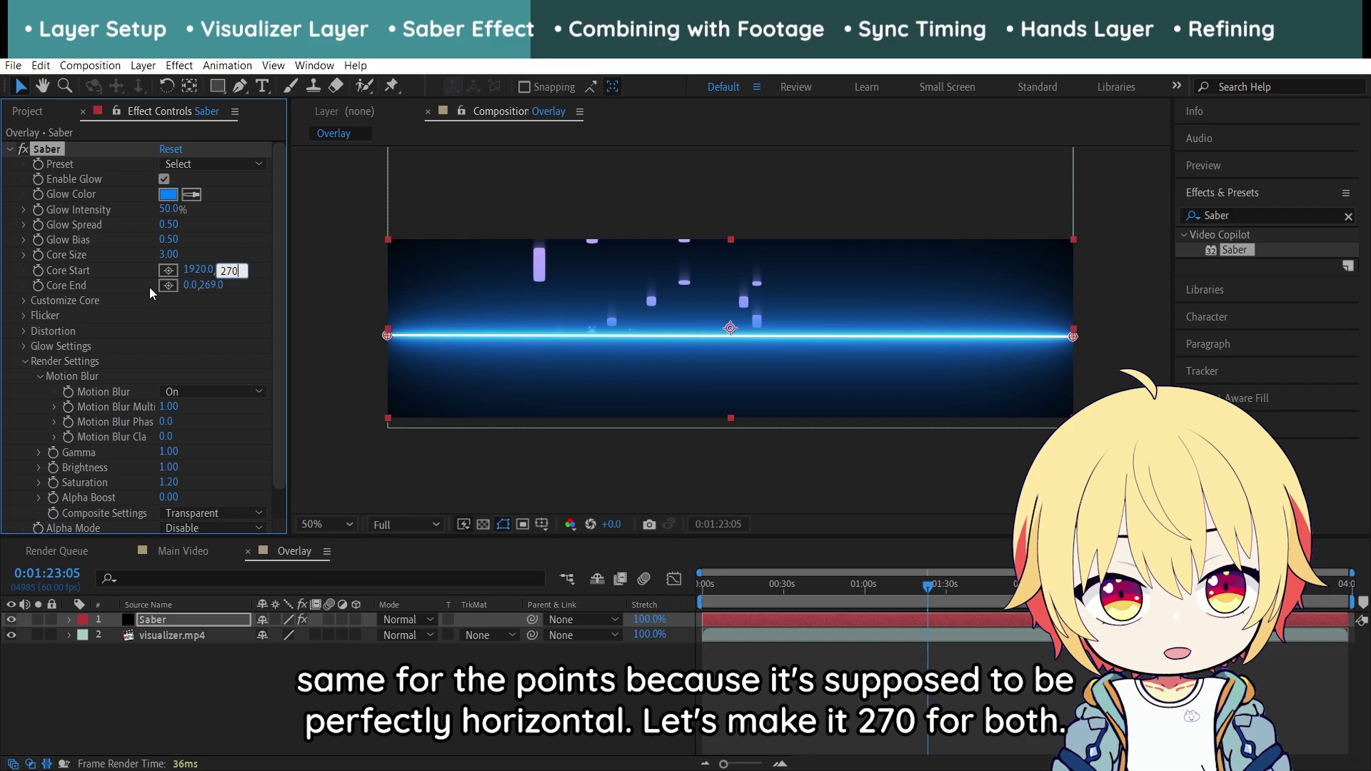
left_click(214, 285)
key("Return")
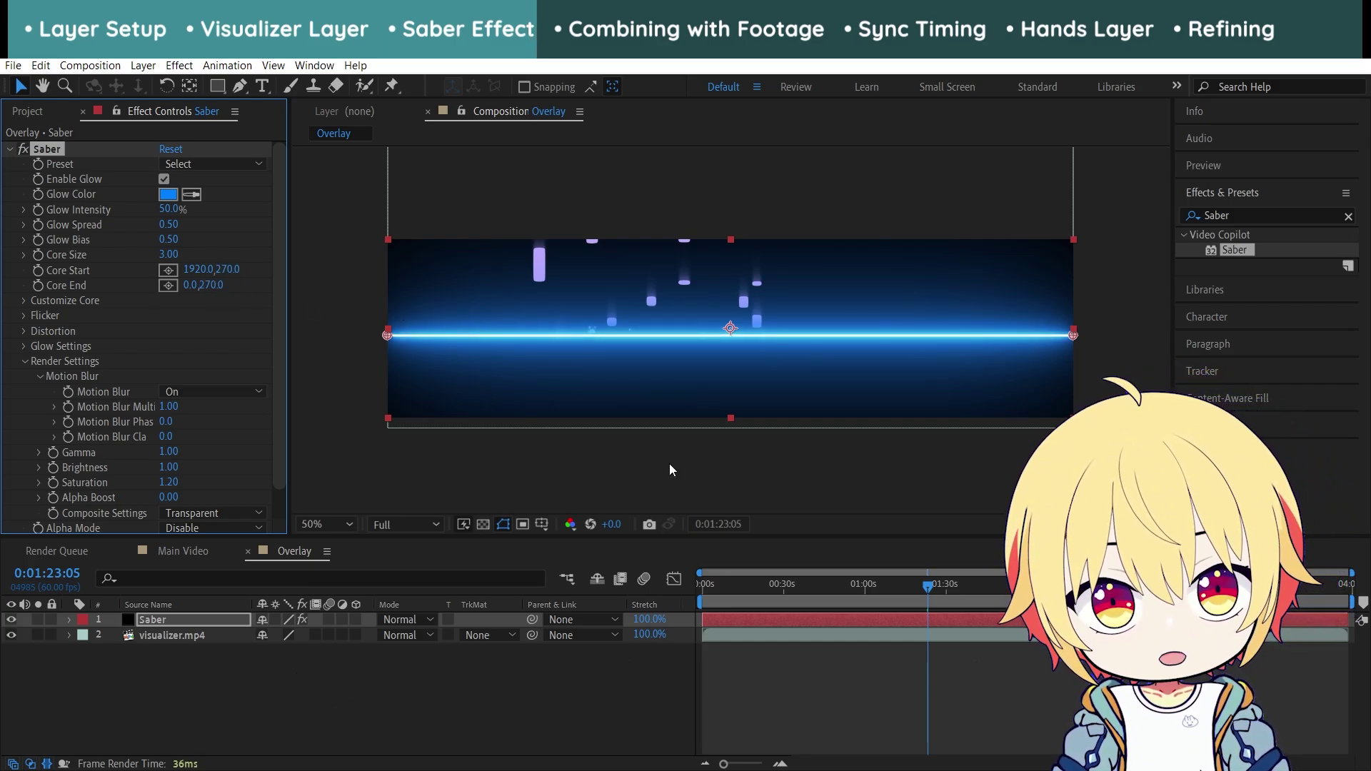
key("space")
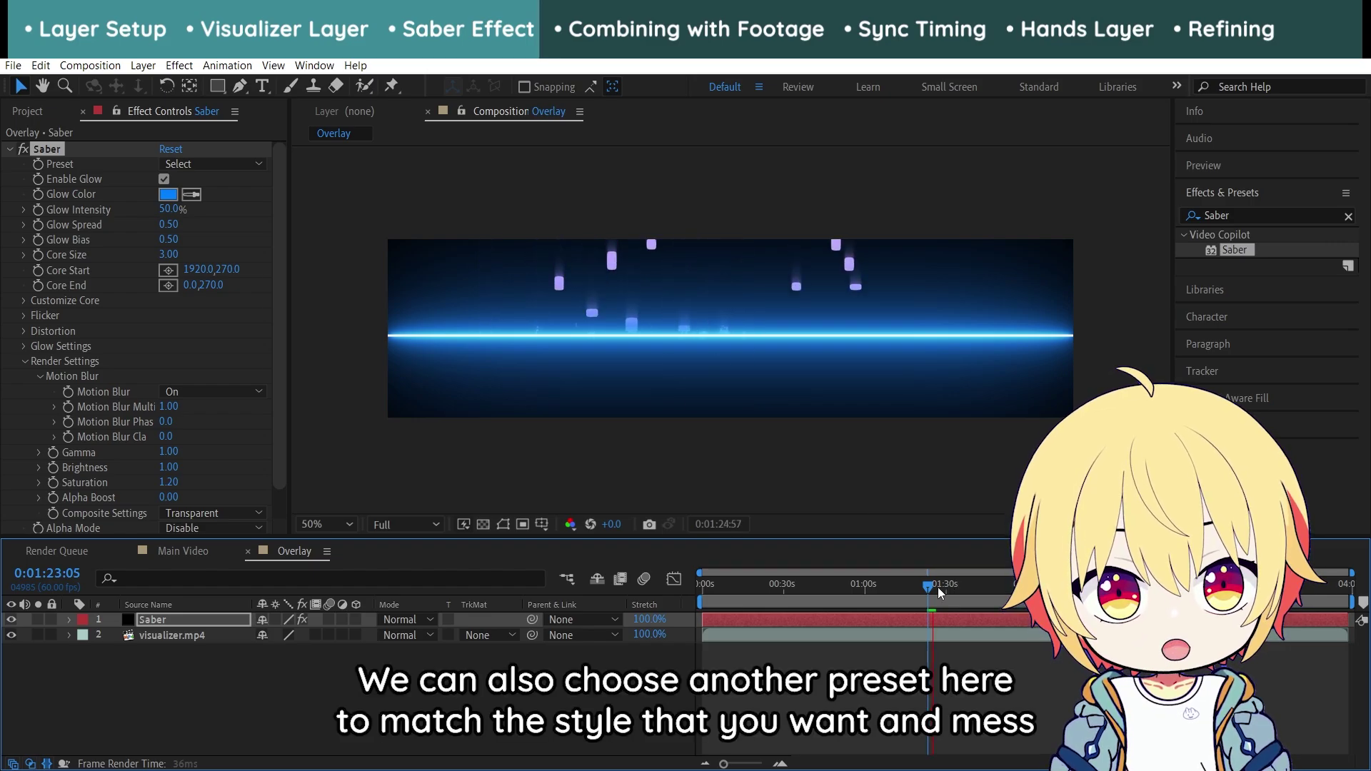
key("space")
Apply the Haze preset to the Saber effect and preview the beam with the falling notes
left_click(255, 165)
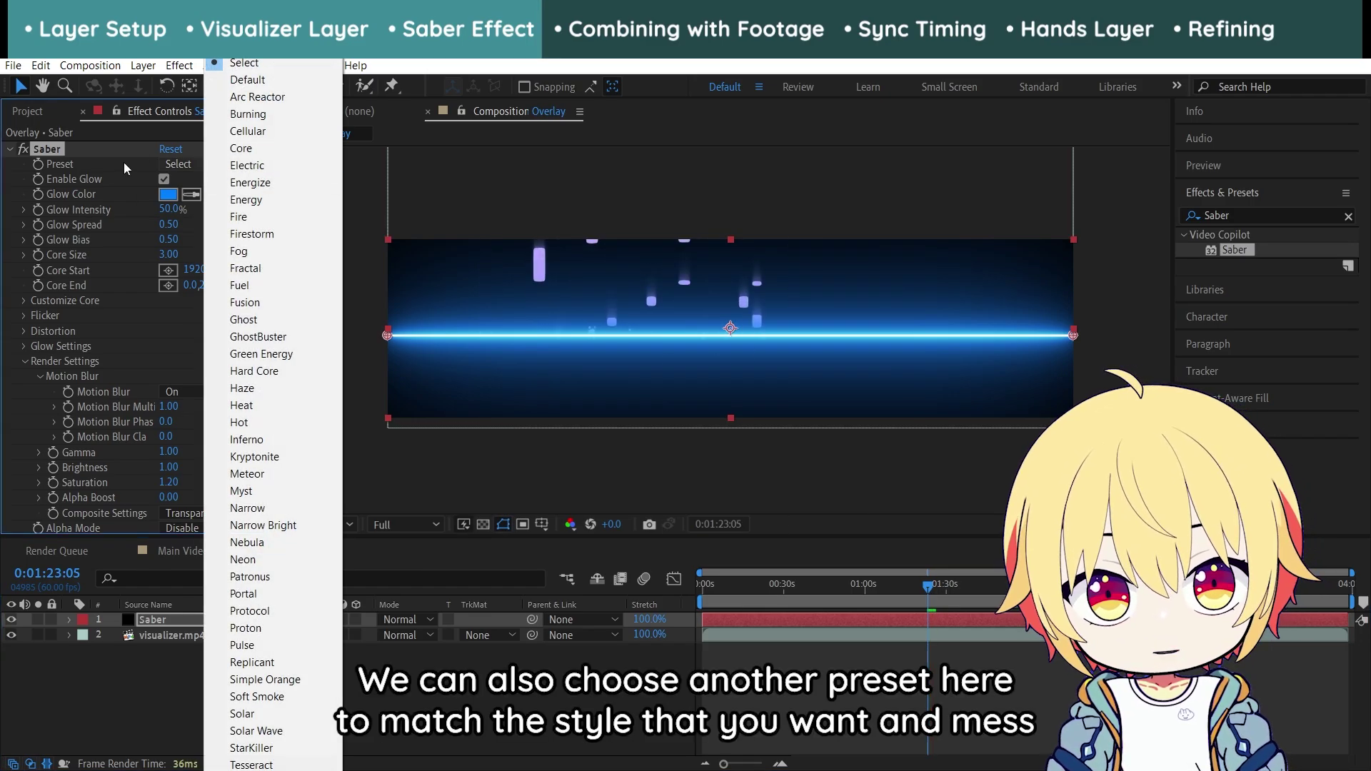
left_click(267, 392)
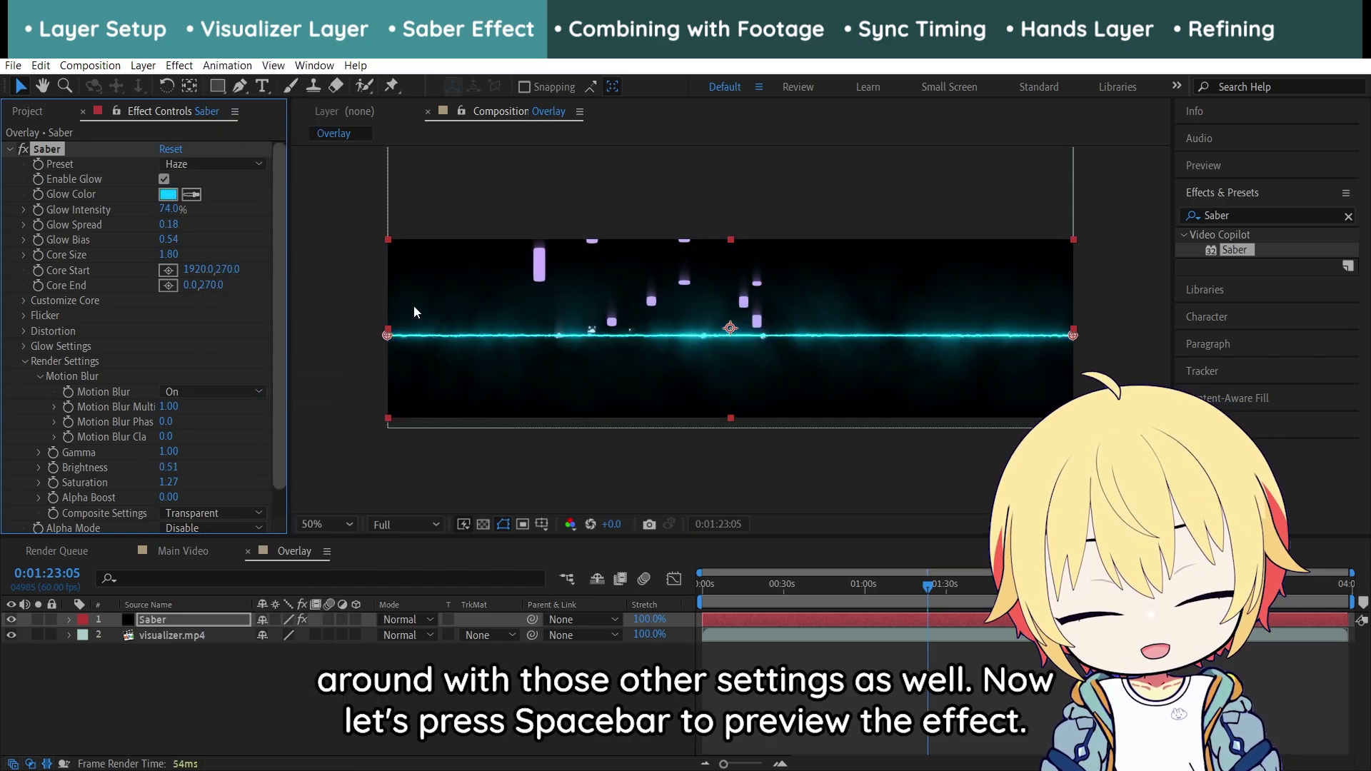
left_click(929, 590)
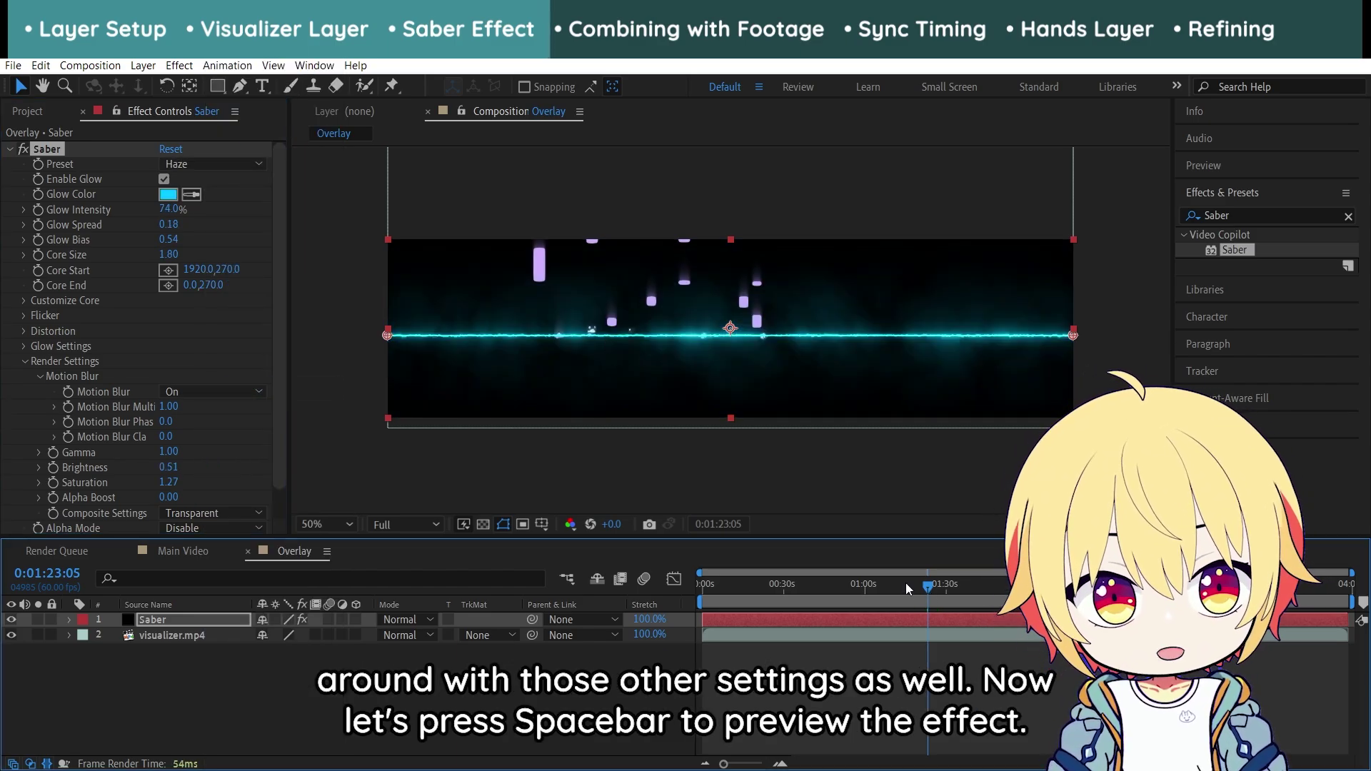
left_click(917, 697)
key("space")
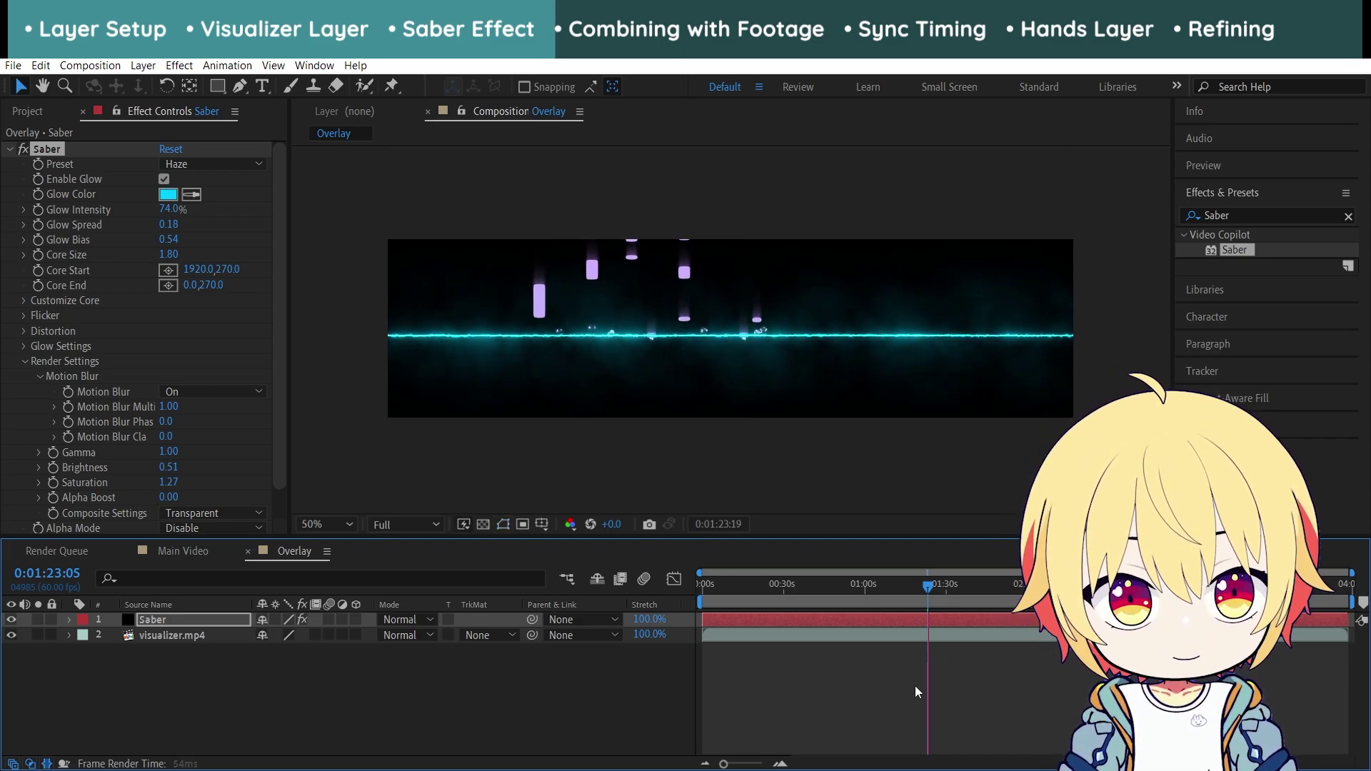
left_click(508, 310)
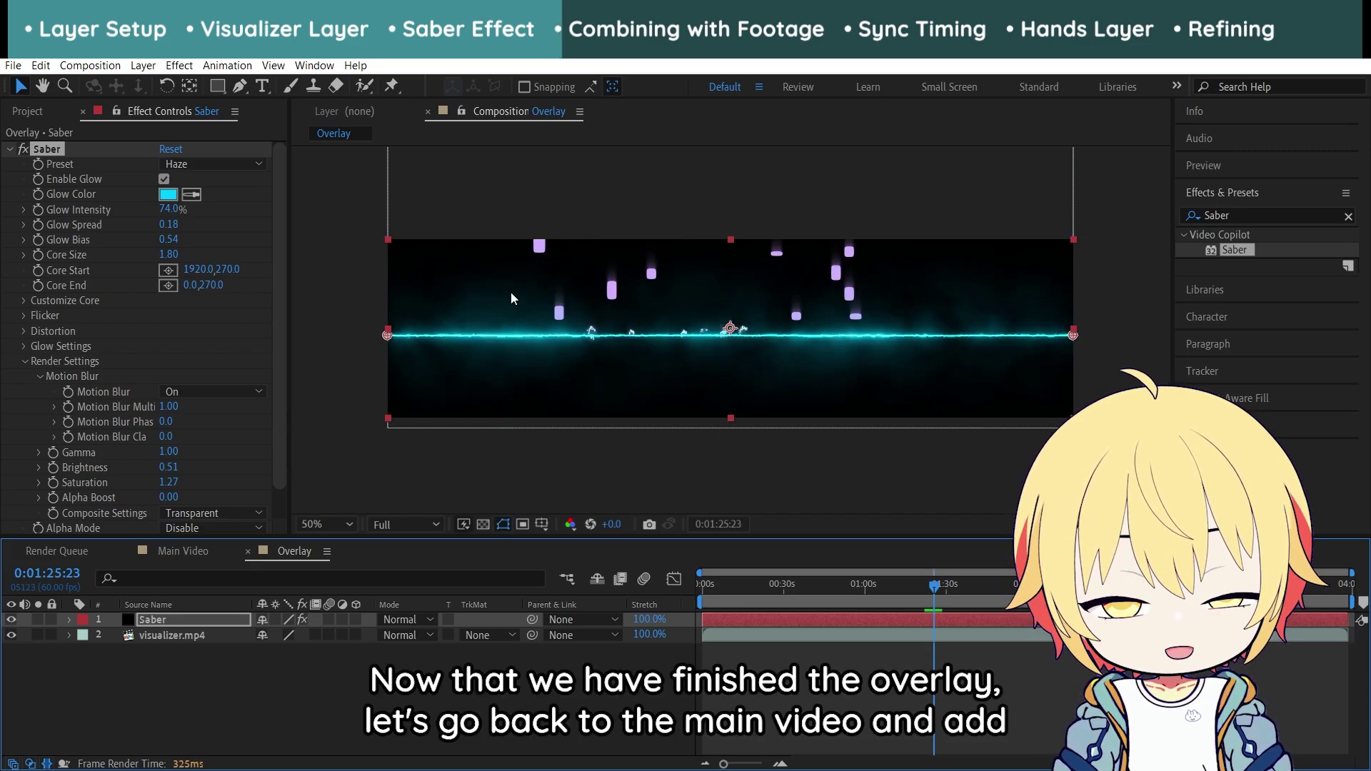
Add the Overlay composition from outside the _finished folder to the Main Video timeline above camera_footage.mp4
left_click(189, 551)
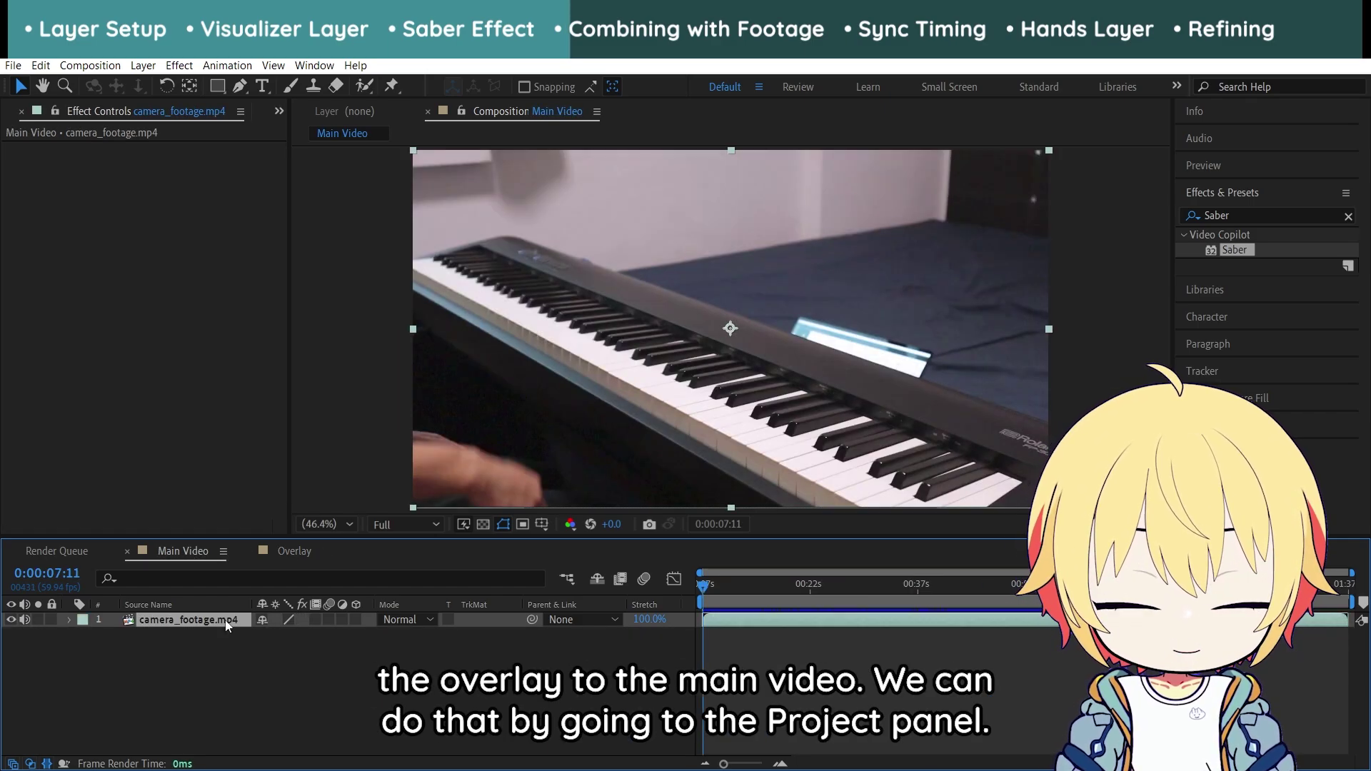
left_click(280, 112)
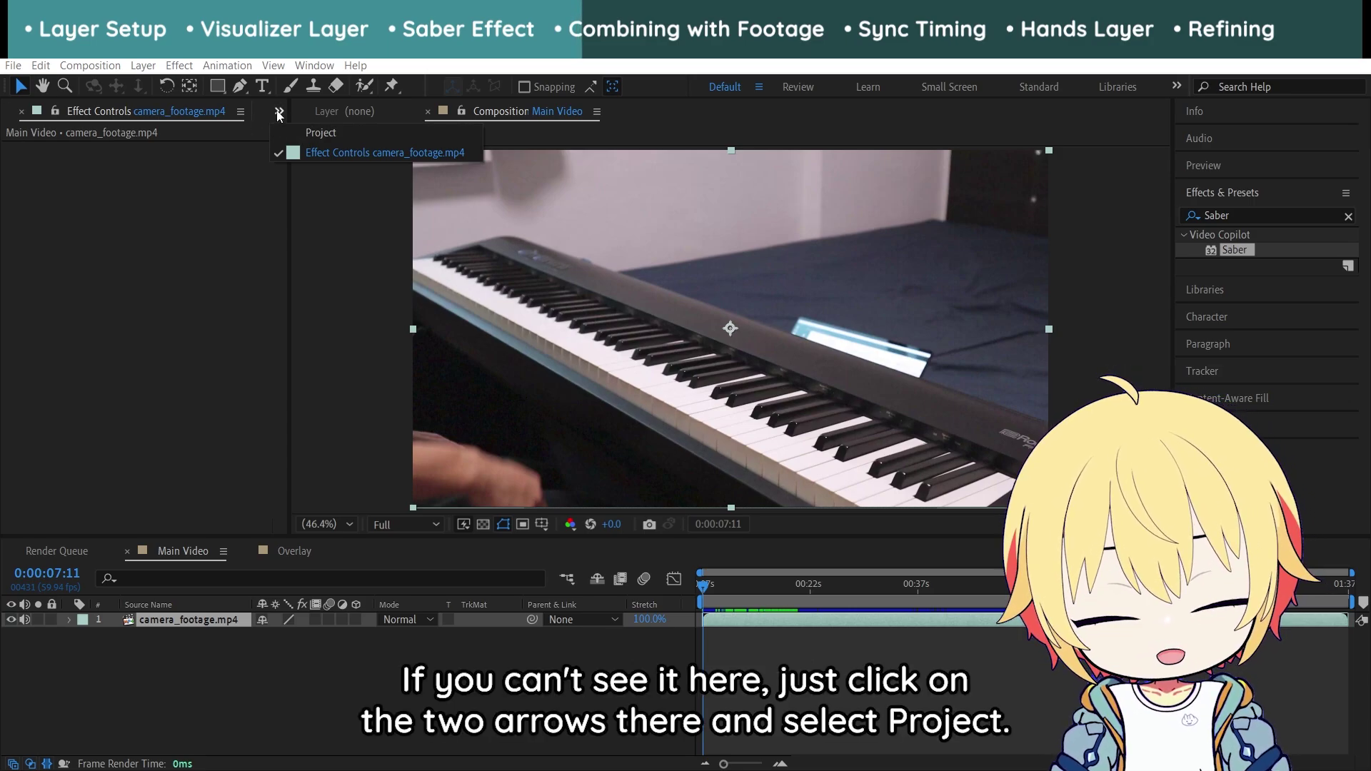
left_click(306, 133)
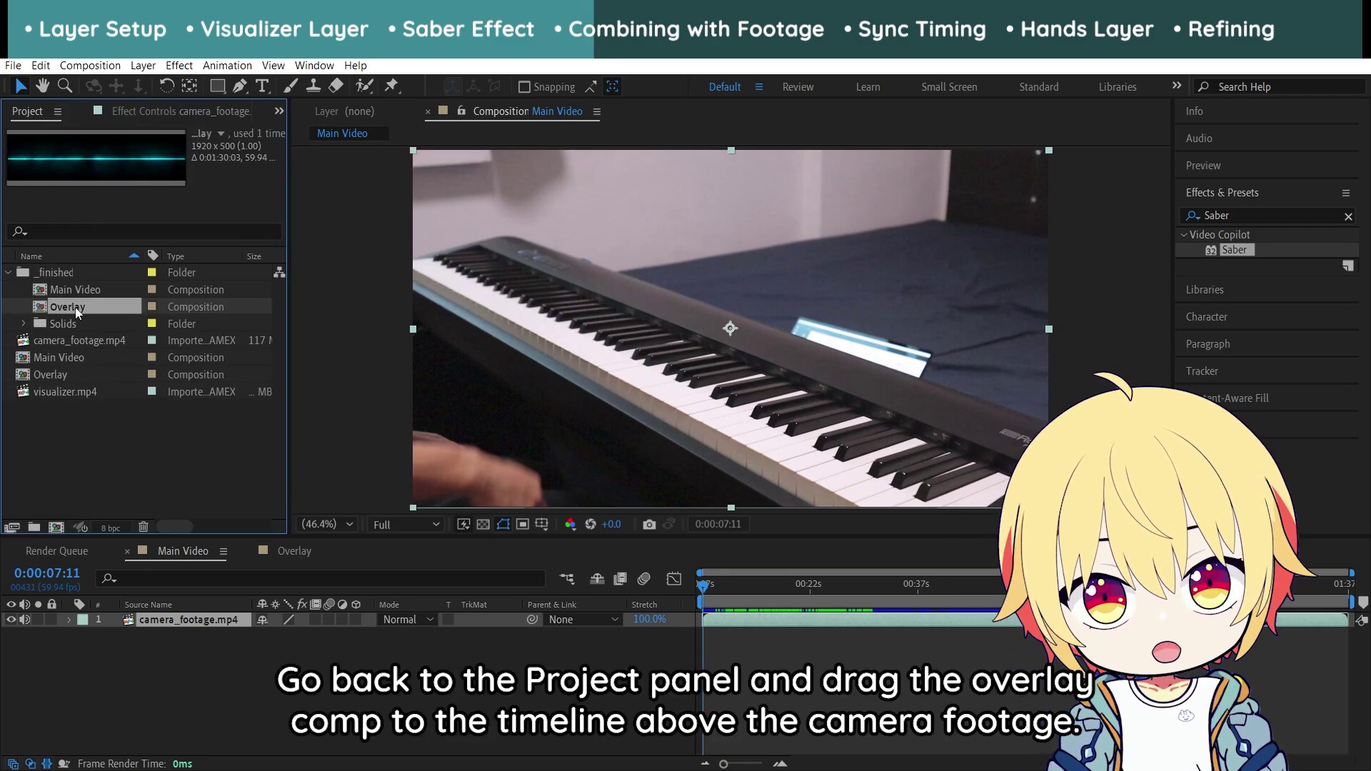
left_click(8, 272)
left_click(64, 325)
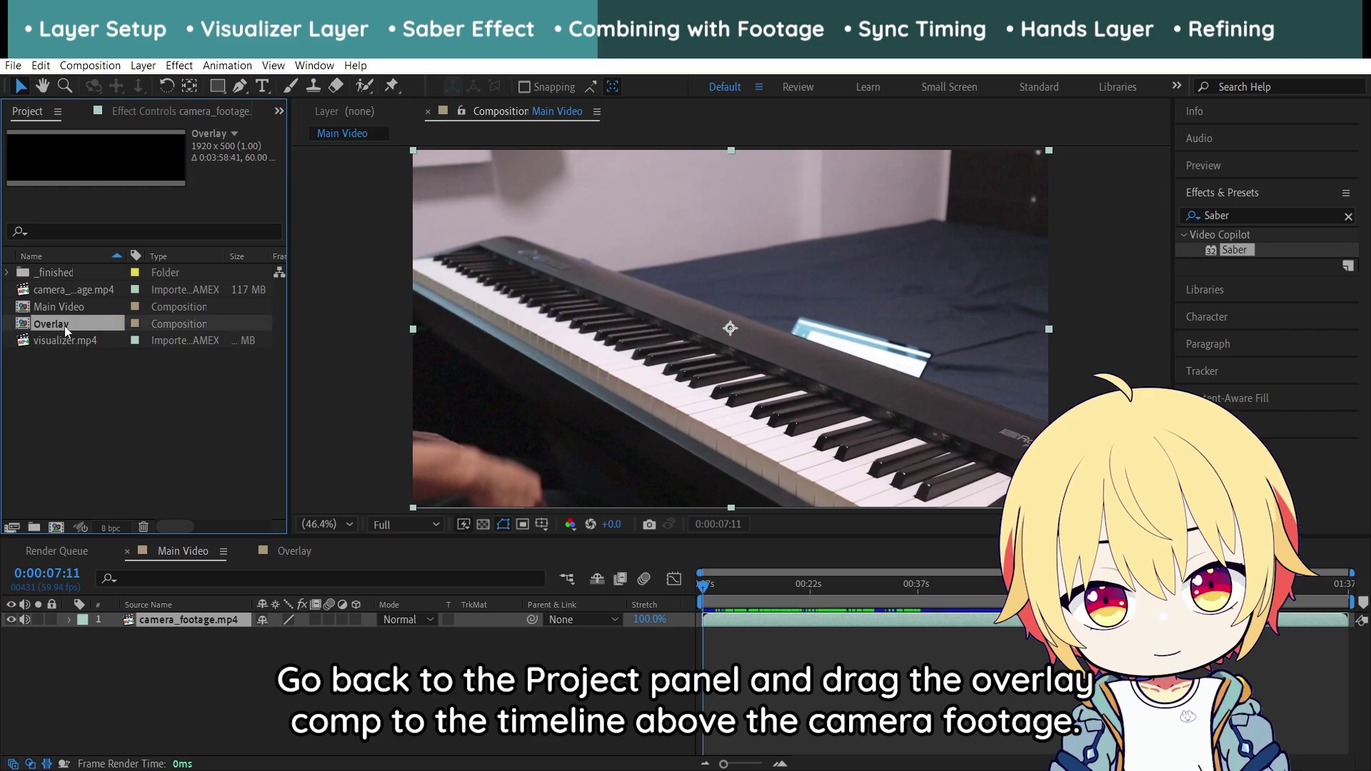
left_click_drag(64, 326, 185, 617)
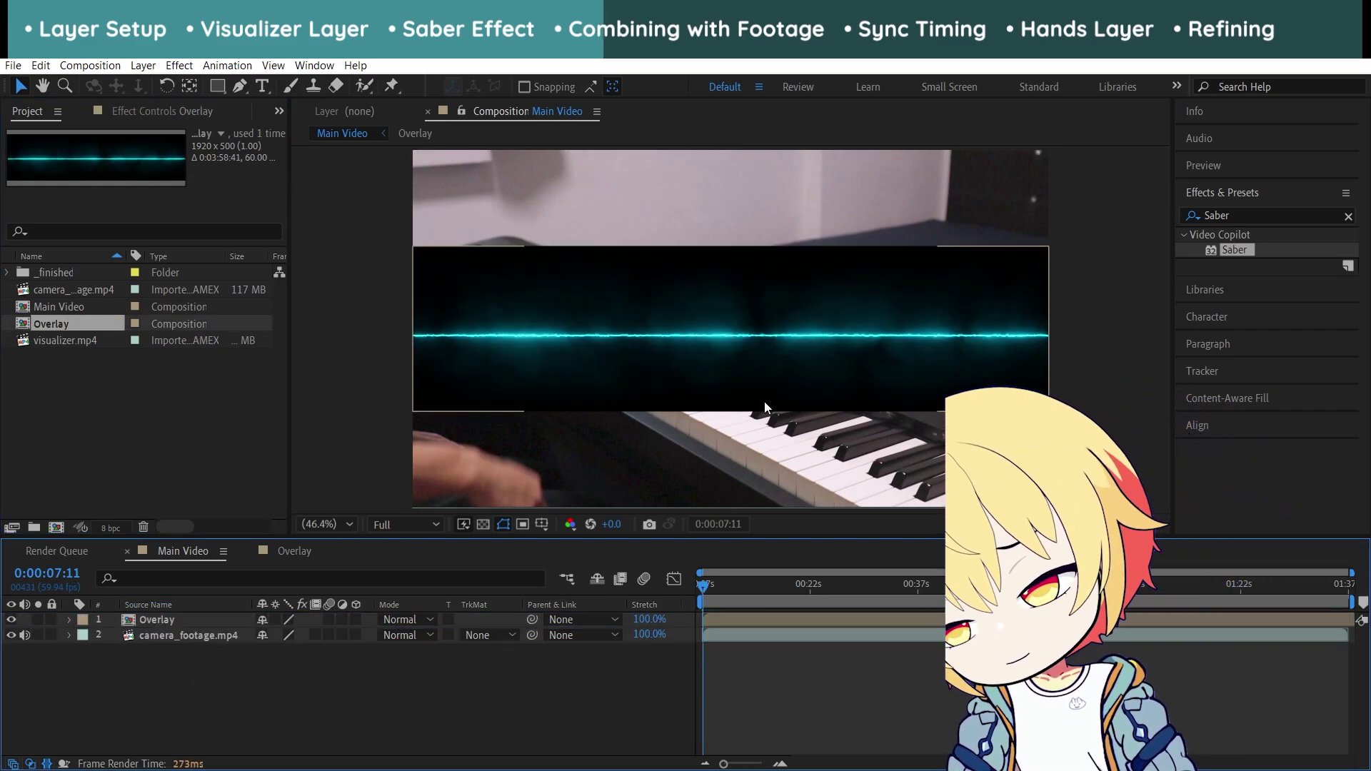
Set the Overlay layer's blending mode to Screen in the Main Video composition
left_click(691, 305)
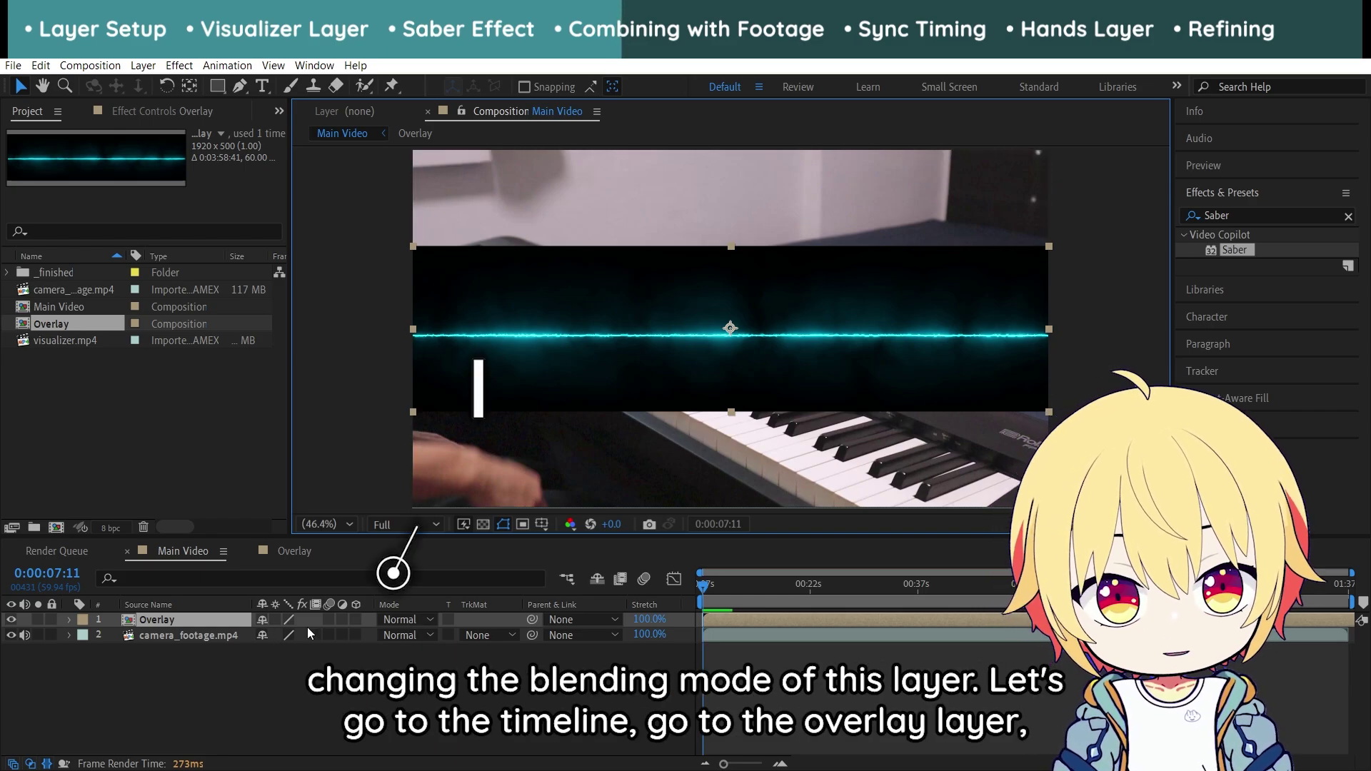
left_click(414, 619)
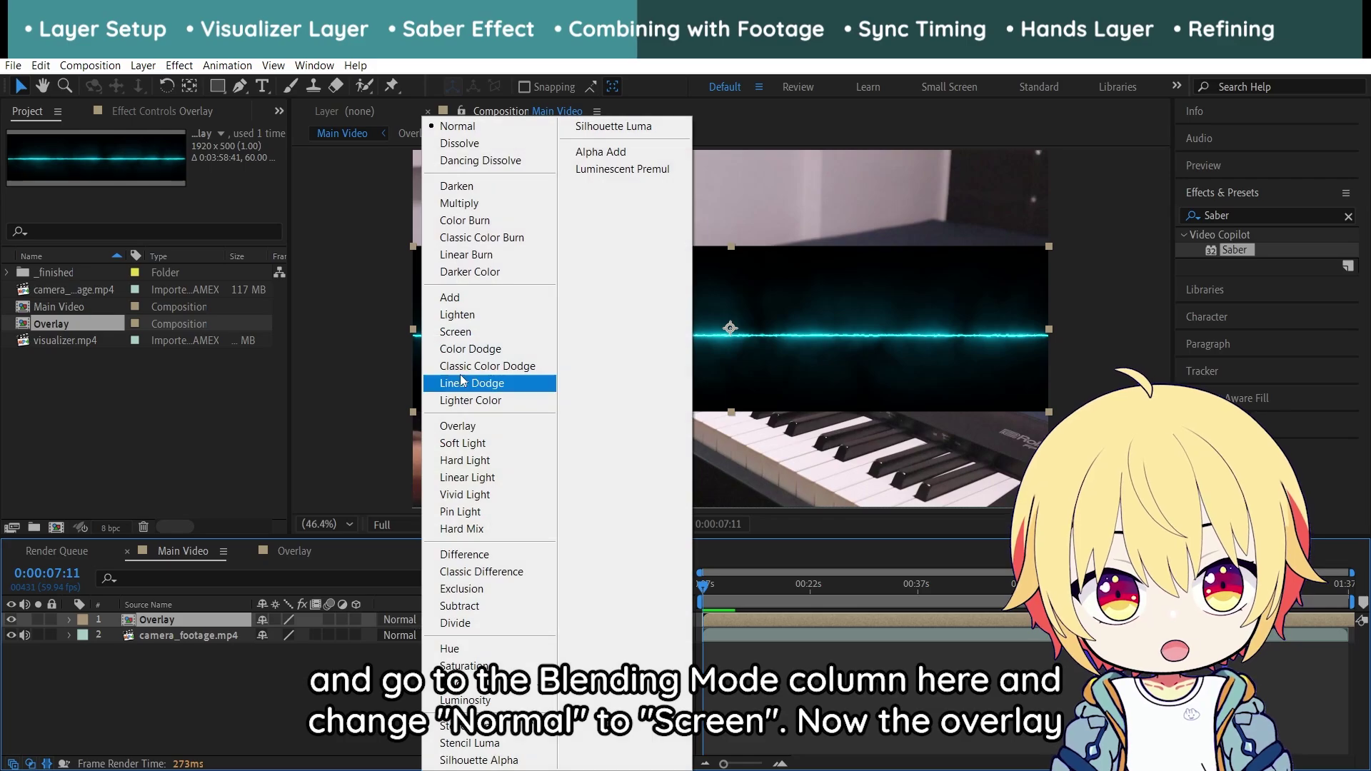
left_click(465, 333)
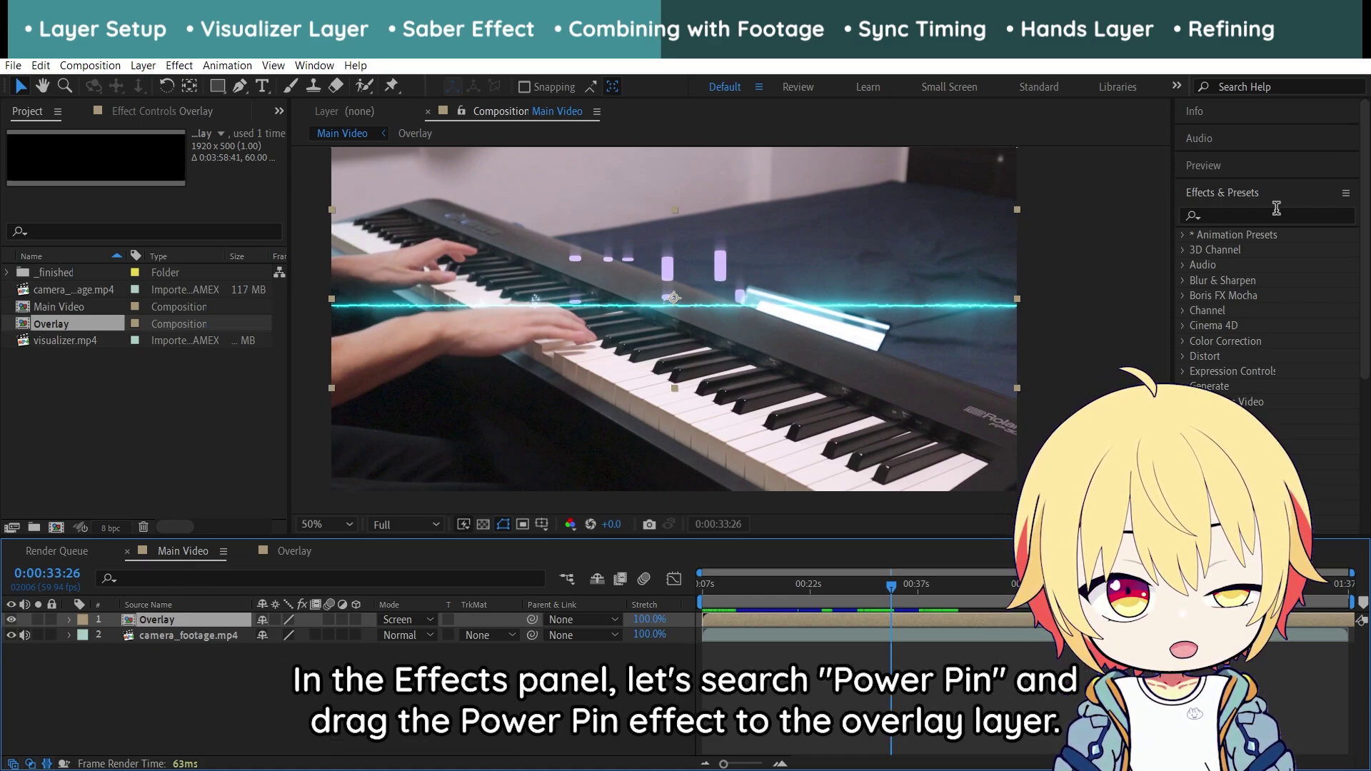
Find the CC Power Pin effect and apply it to the Overlay layer
left_click(1230, 218)
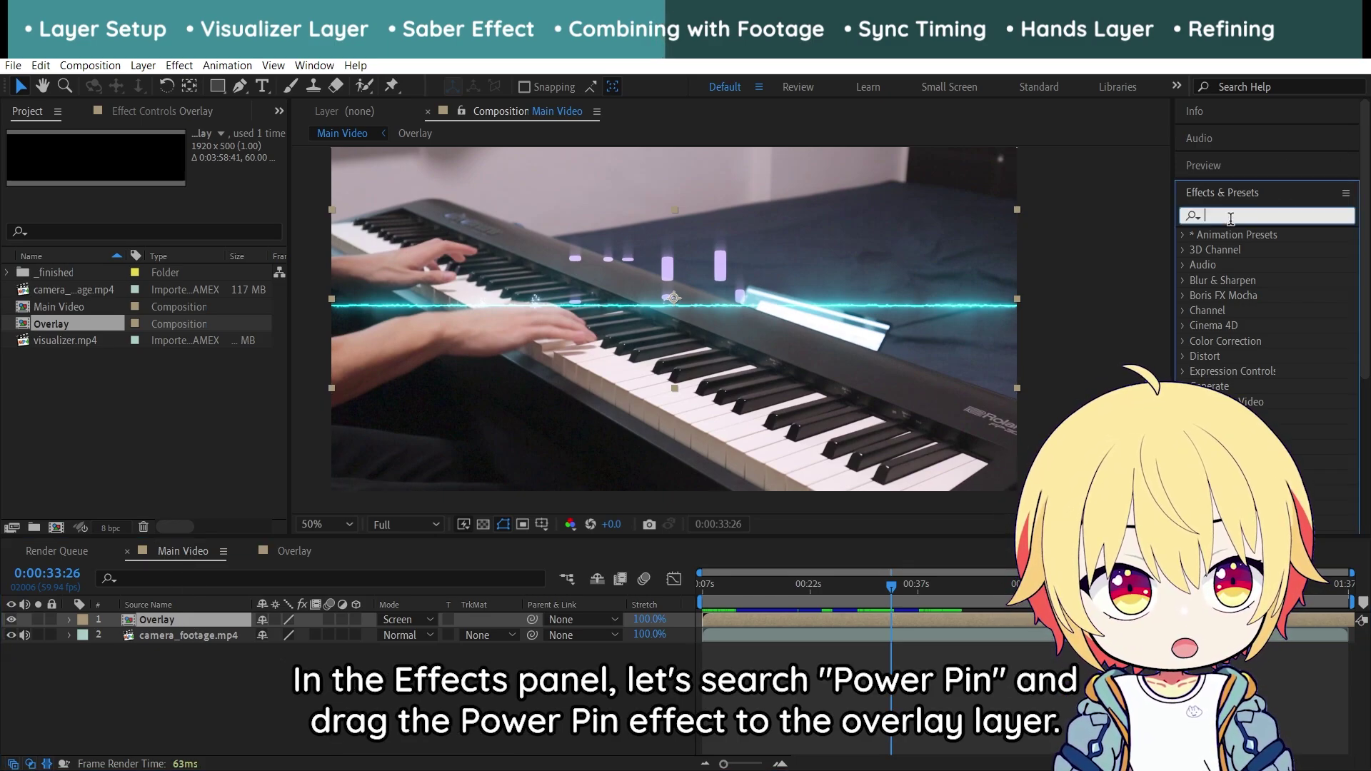
type("Power pin")
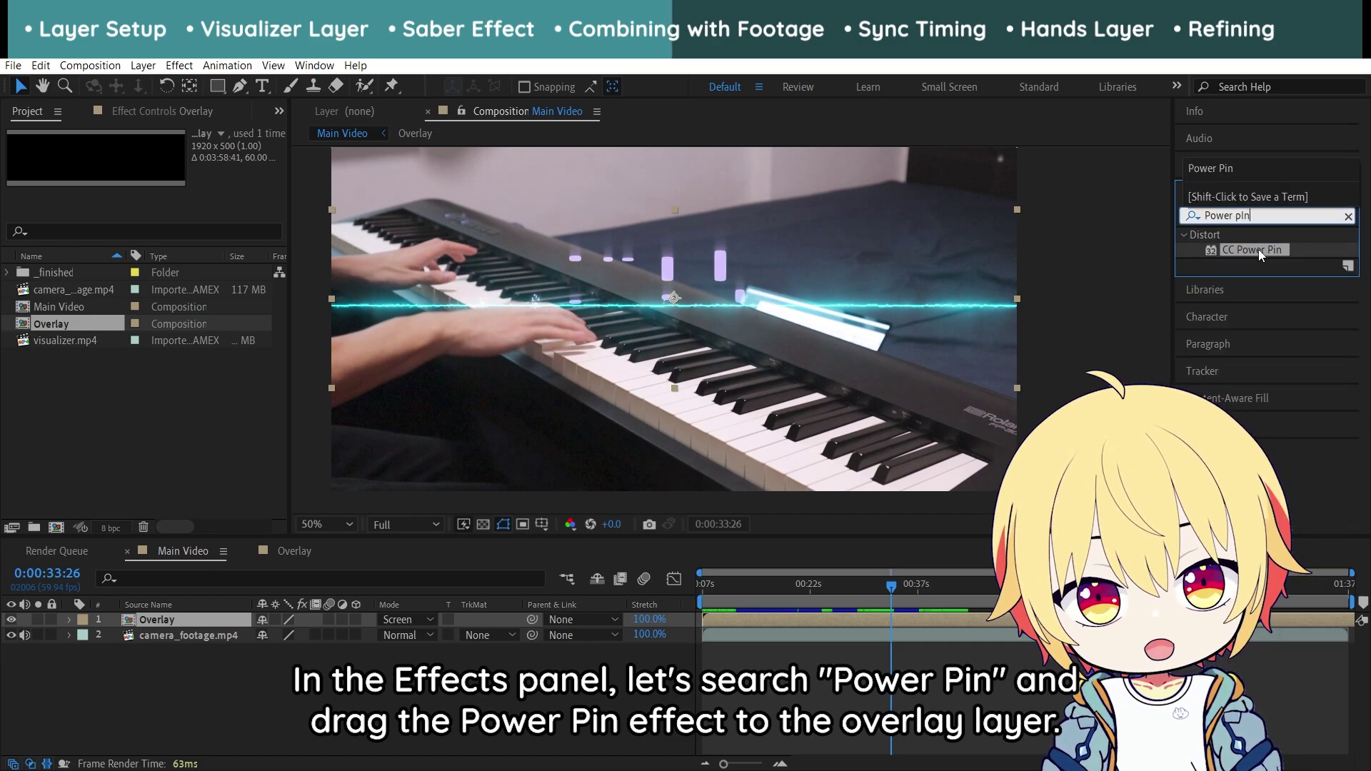
left_click_drag(1261, 255, 157, 621)
left_click(78, 153)
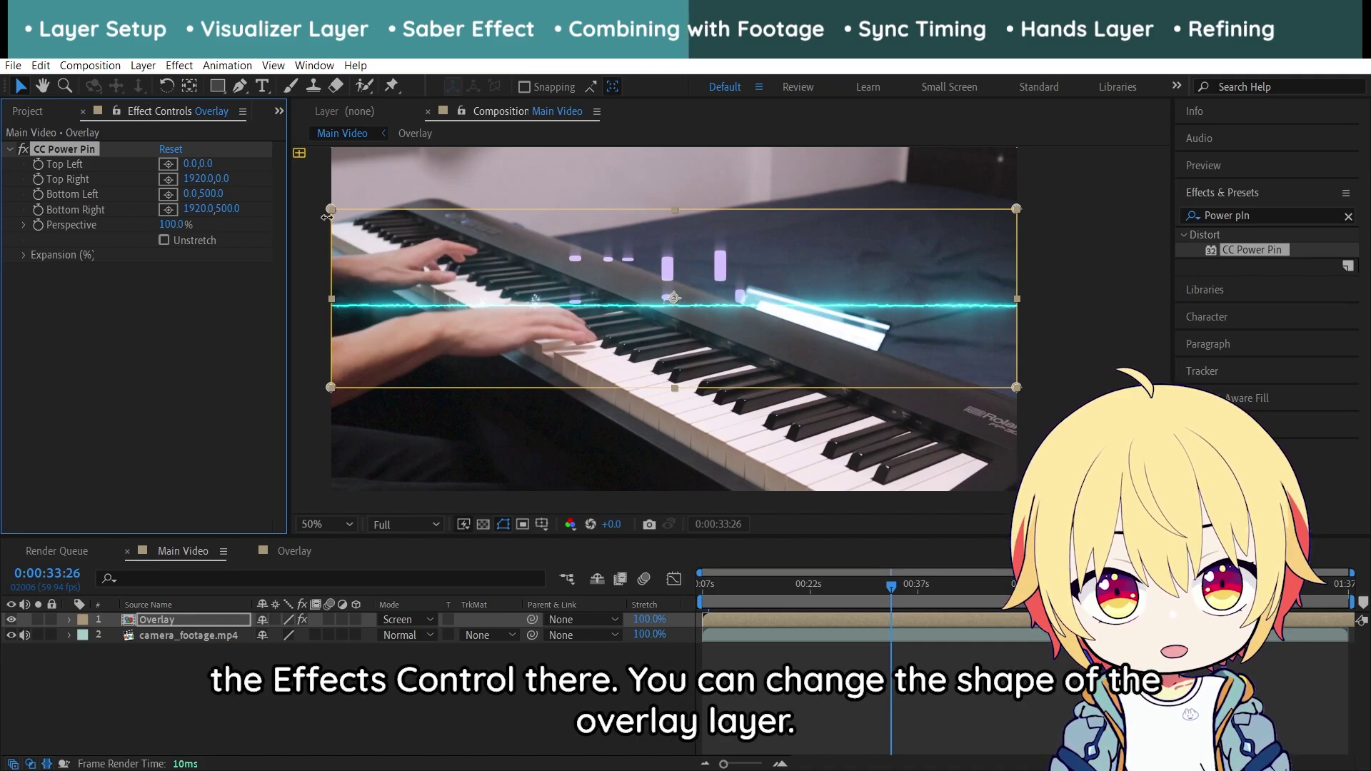
Roughly fit the overlay's Power Pin corners to the piano: Top Left about 264, -98; Top Right 1978, 406; Bottom Left 202, 8; Bottom Right 1890, 640
left_click_drag(331, 210, 445, 168)
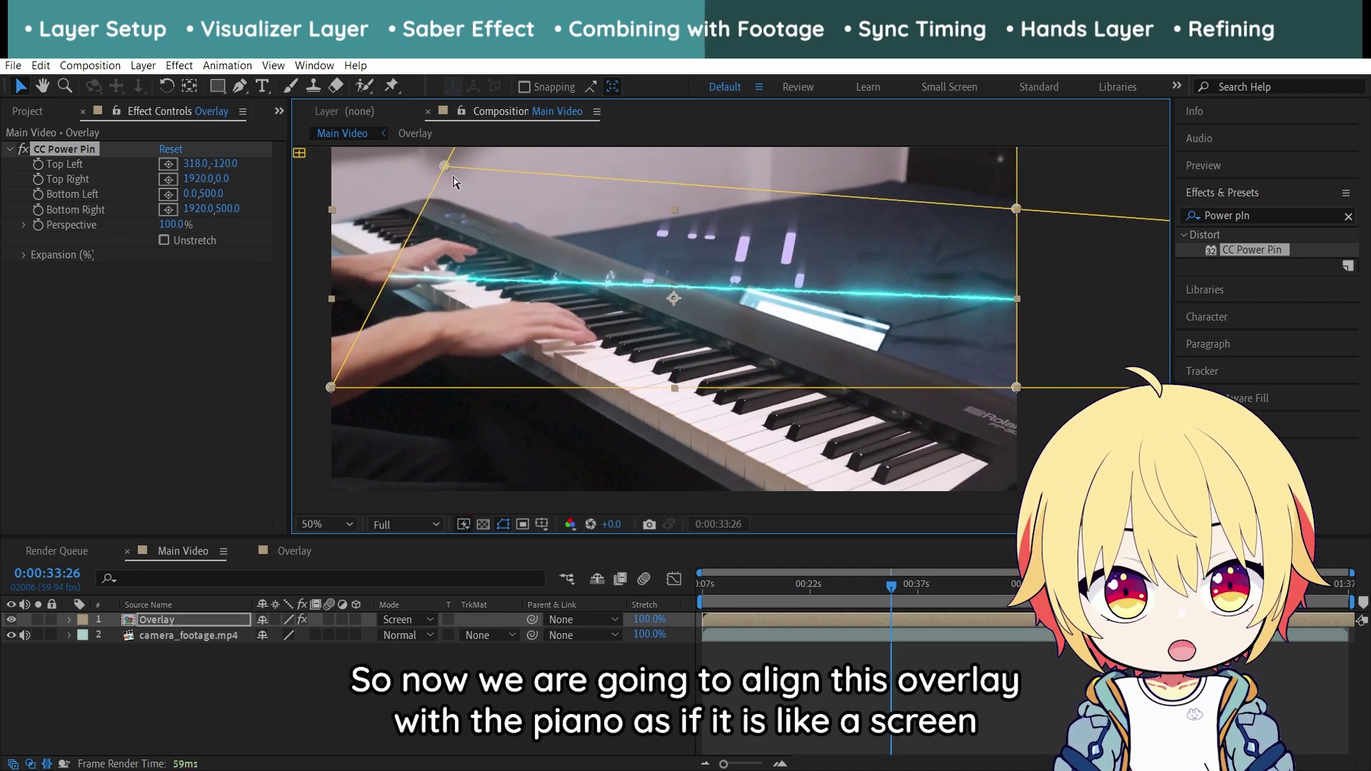
left_click_drag(446, 167, 453, 160)
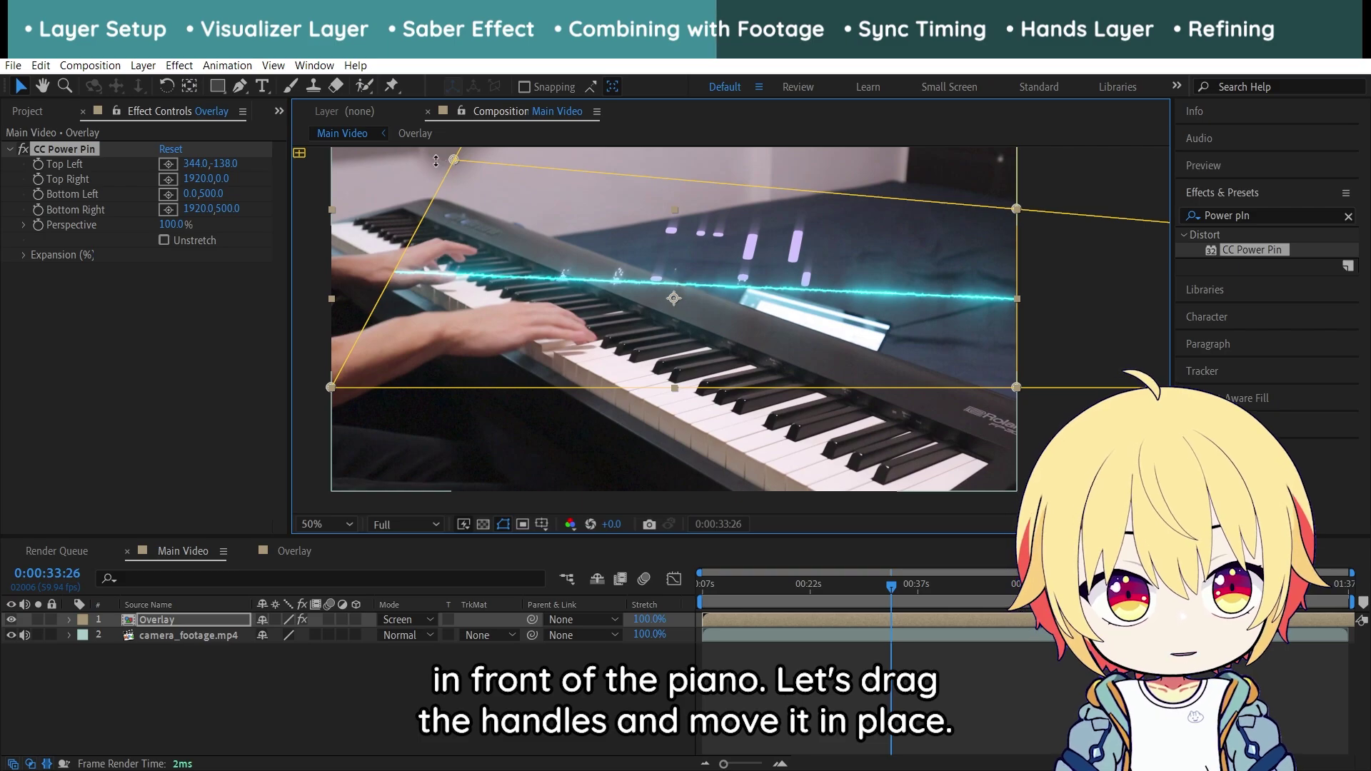
left_click_drag(333, 385, 403, 211)
left_click_drag(1017, 390, 1005, 438)
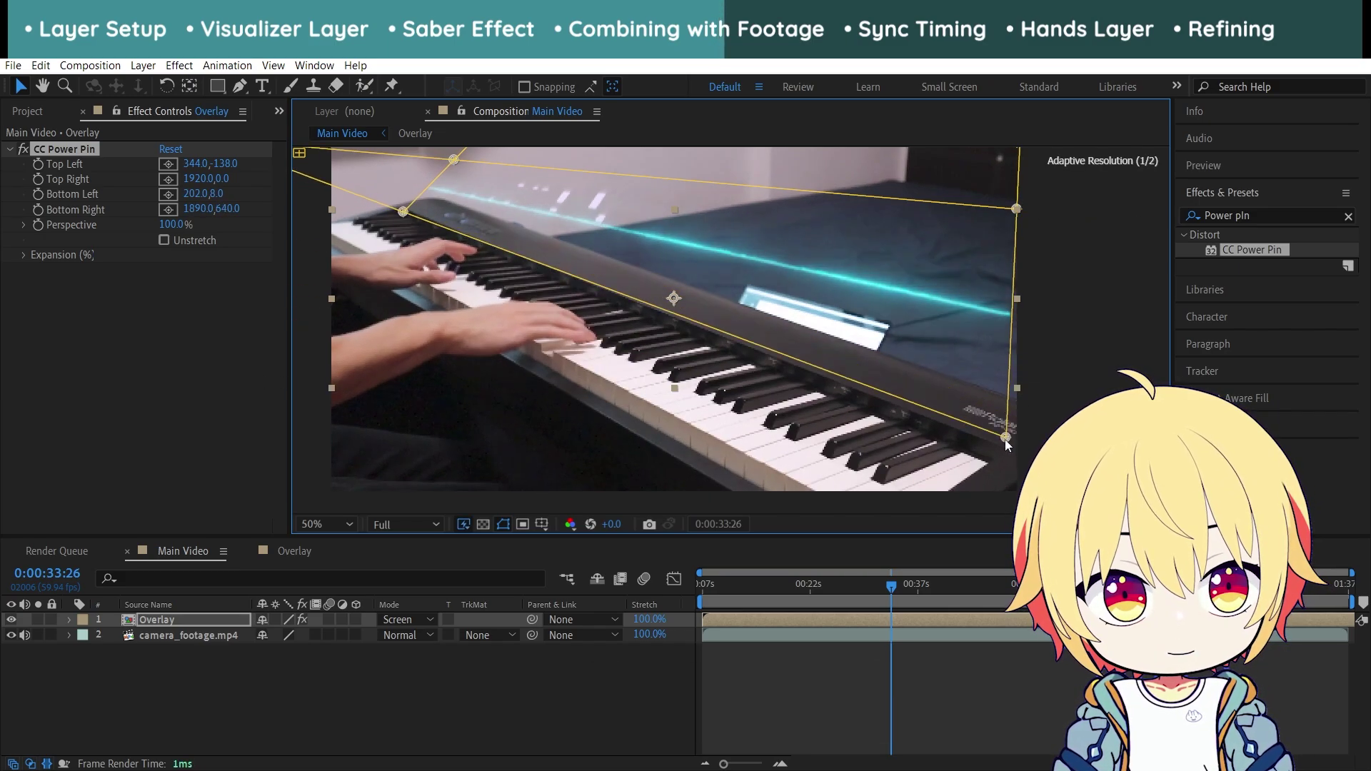
left_click_drag(1017, 208, 1037, 353)
left_click_drag(455, 153, 426, 167)
Refine the Power Pin's left corners at the piano's far end, with Bottom Left about 200.5, -3.8 and Top Left about 239.8, -84.8
key("period")
key("period")
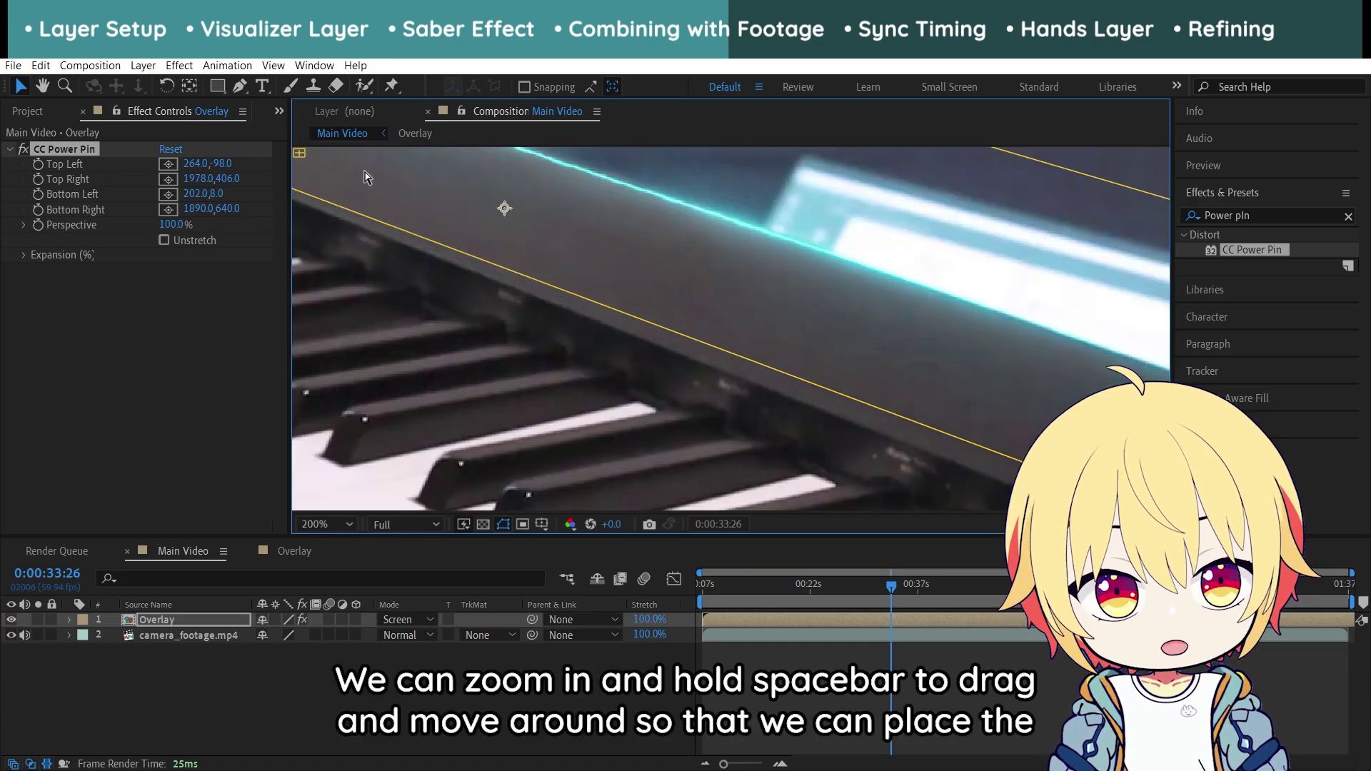
left_click_drag(493, 262, 818, 330)
key("period")
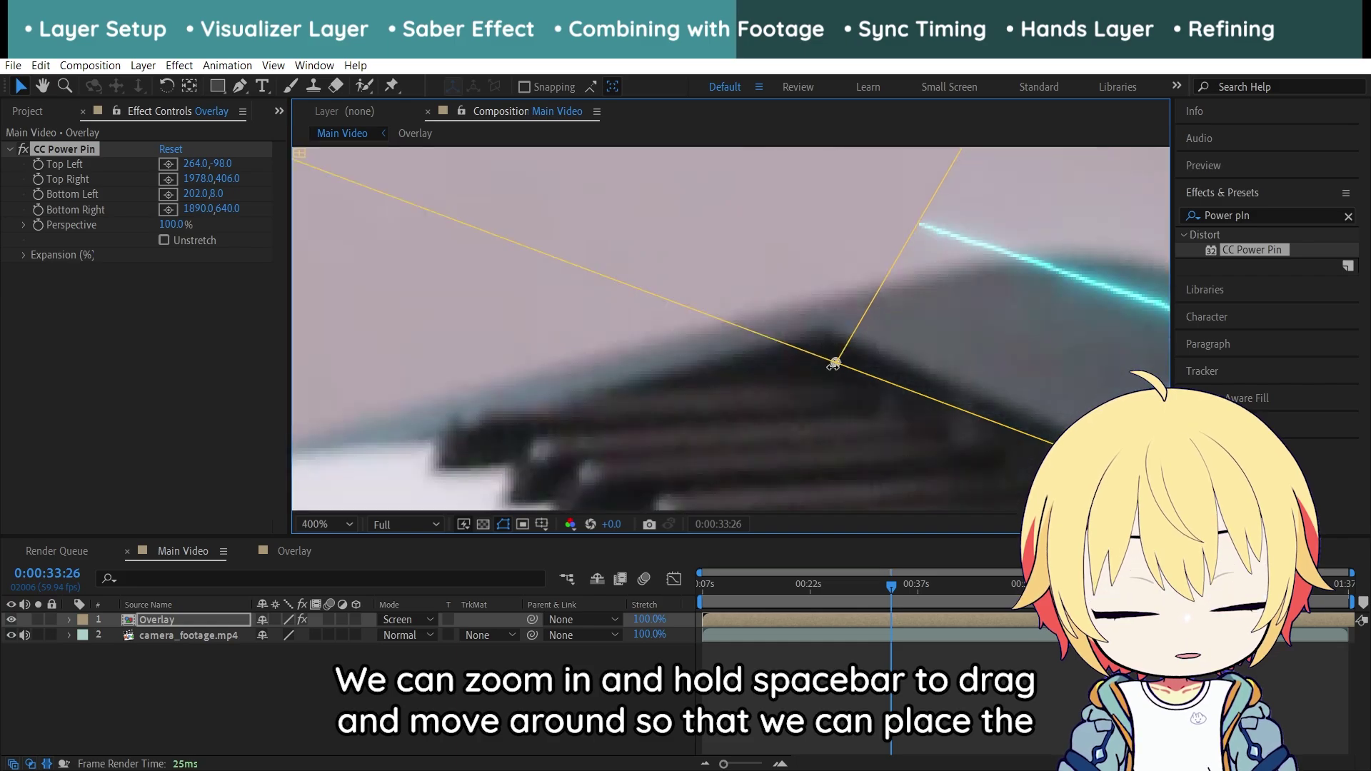
left_click_drag(835, 363, 775, 405)
key("space")
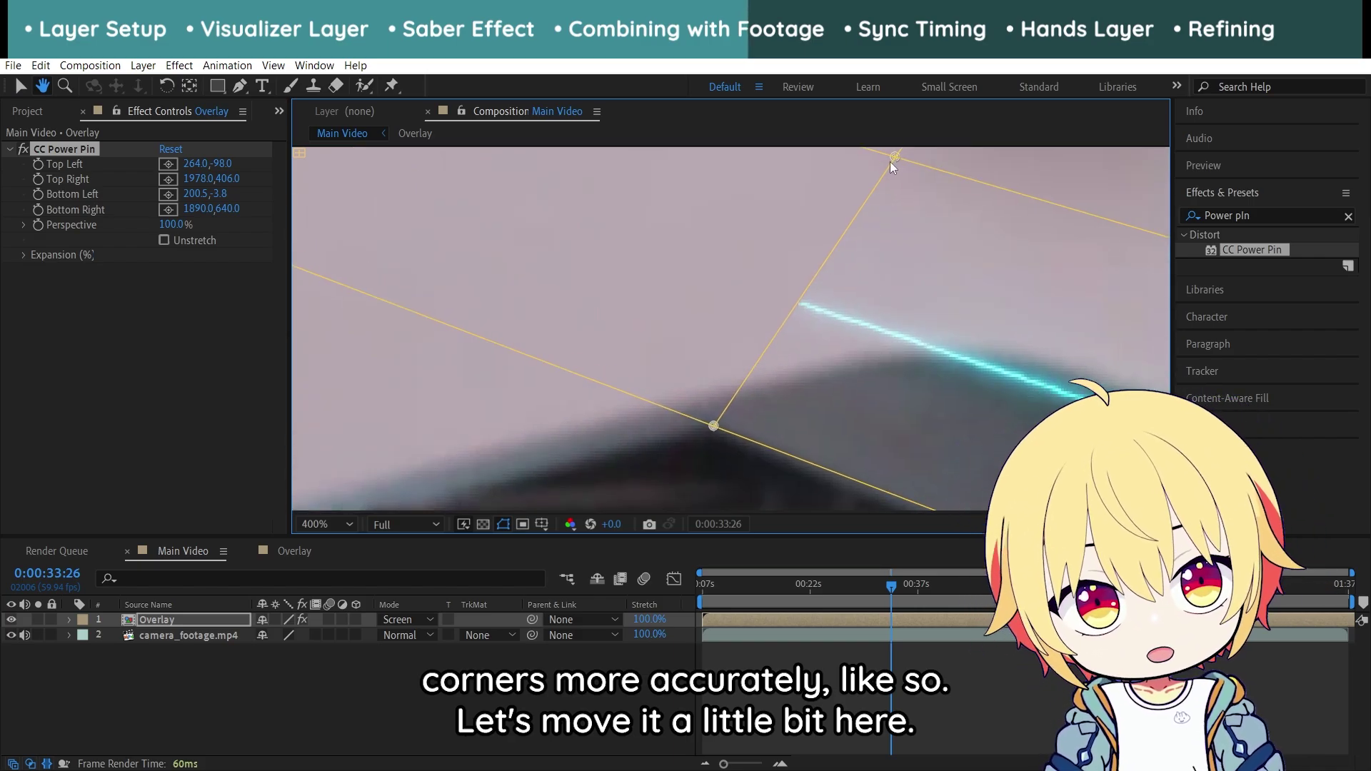
left_click_drag(889, 161, 824, 189)
Refine the Power Pin's right corners at the piano's near end, with Bottom Right about 1904.5, 671 and Top Right about 2034, 420
key("comma")
key("comma")
key("comma")
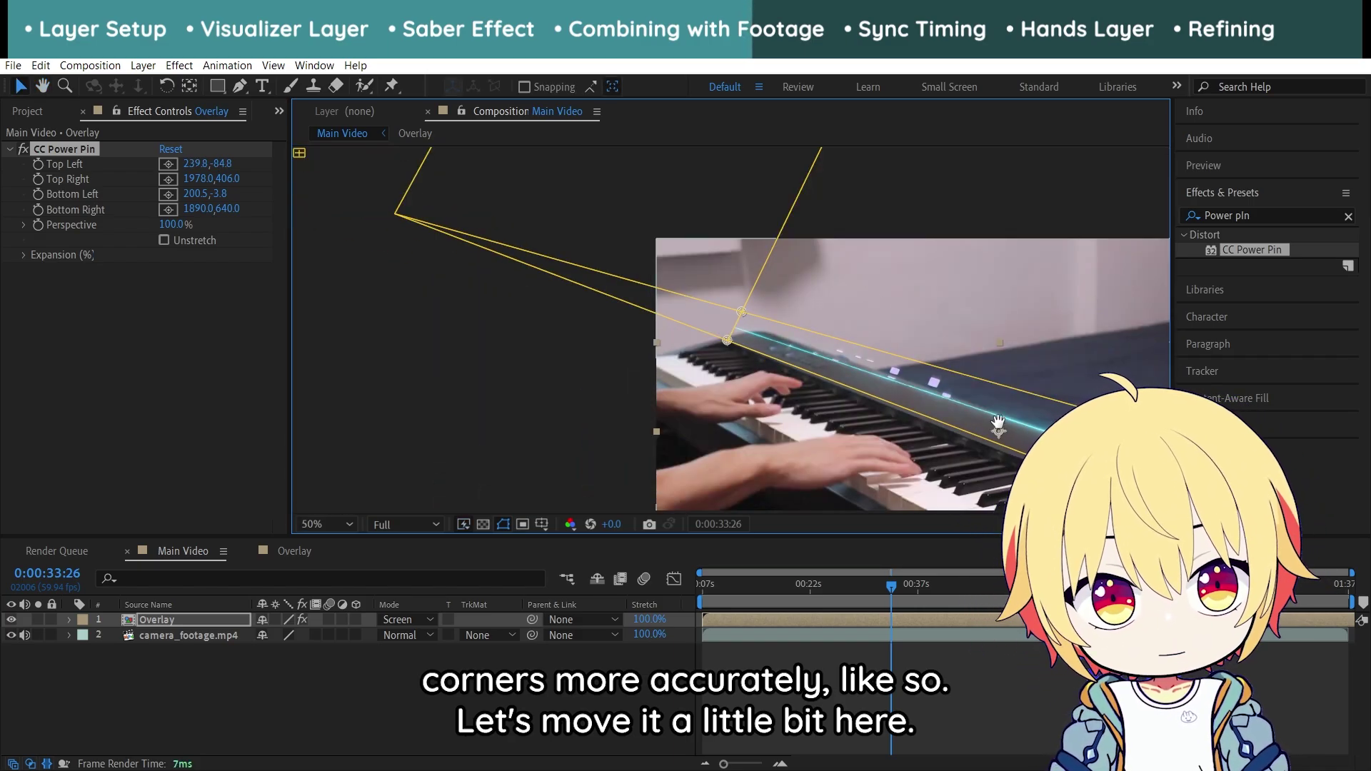
scroll(998, 427, "up", 2)
scroll(847, 421, "up", 1)
scroll(808, 307, "up", 1)
scroll(683, 271, "up", 2)
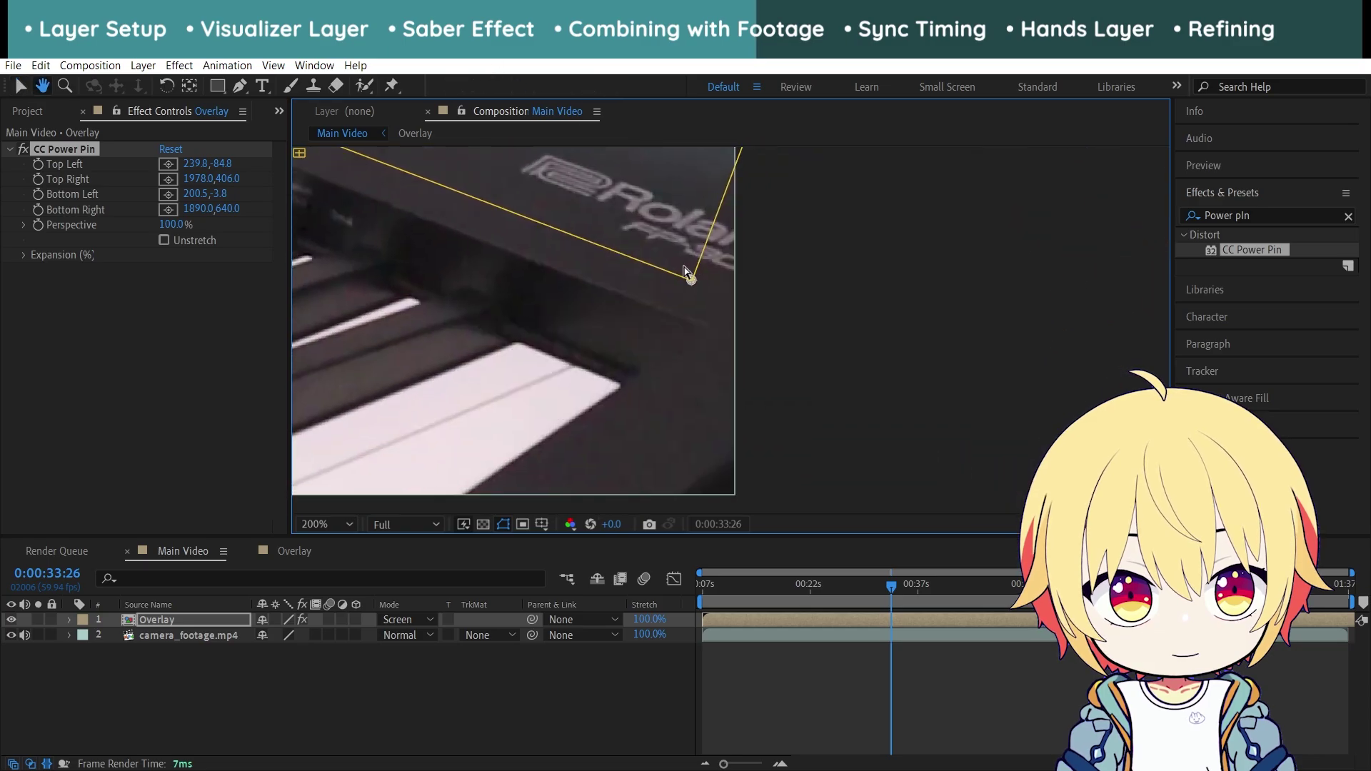
left_click_drag(684, 272, 887, 285)
key("comma")
key("comma")
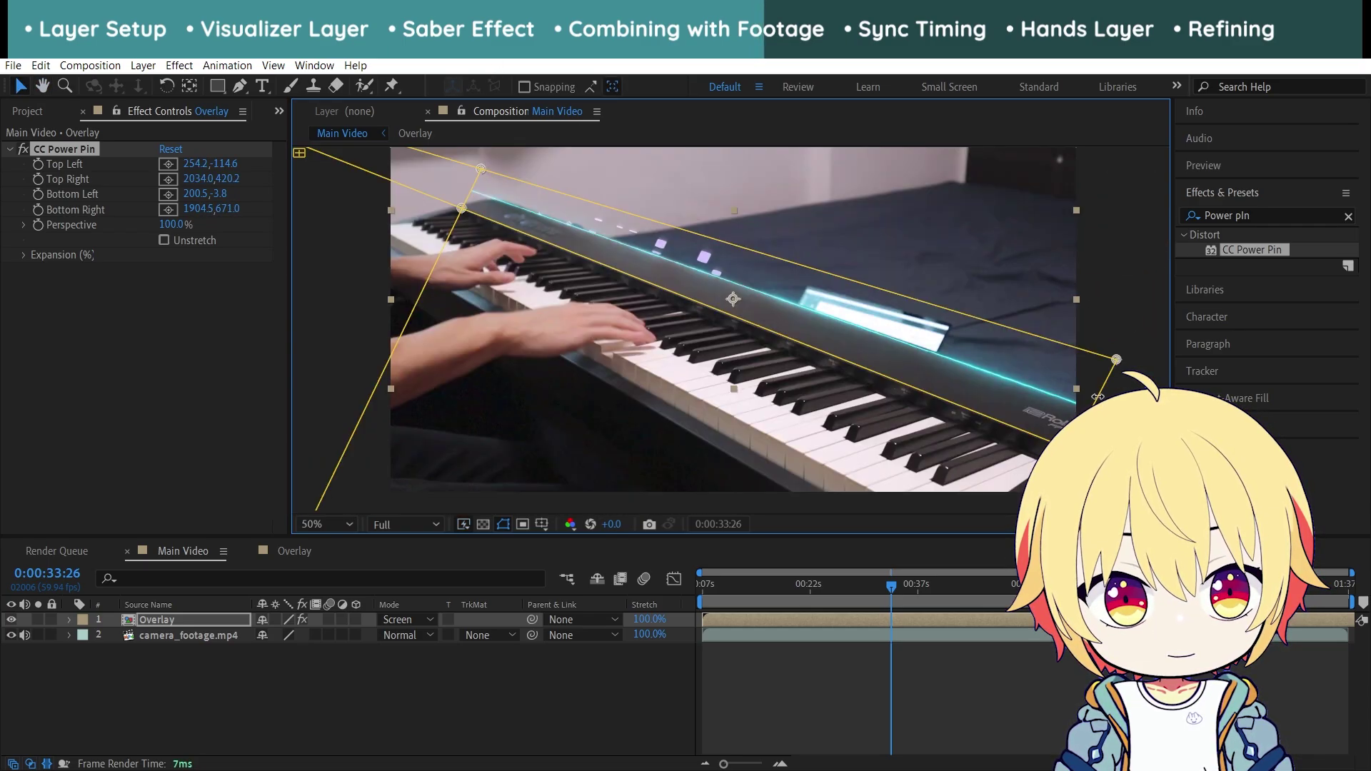
Raise the overlay's upper edge, with the Power Pin's Top Left about 284, -165 and Top Right about 2041, 339
left_click_drag(1116, 362, 1114, 365)
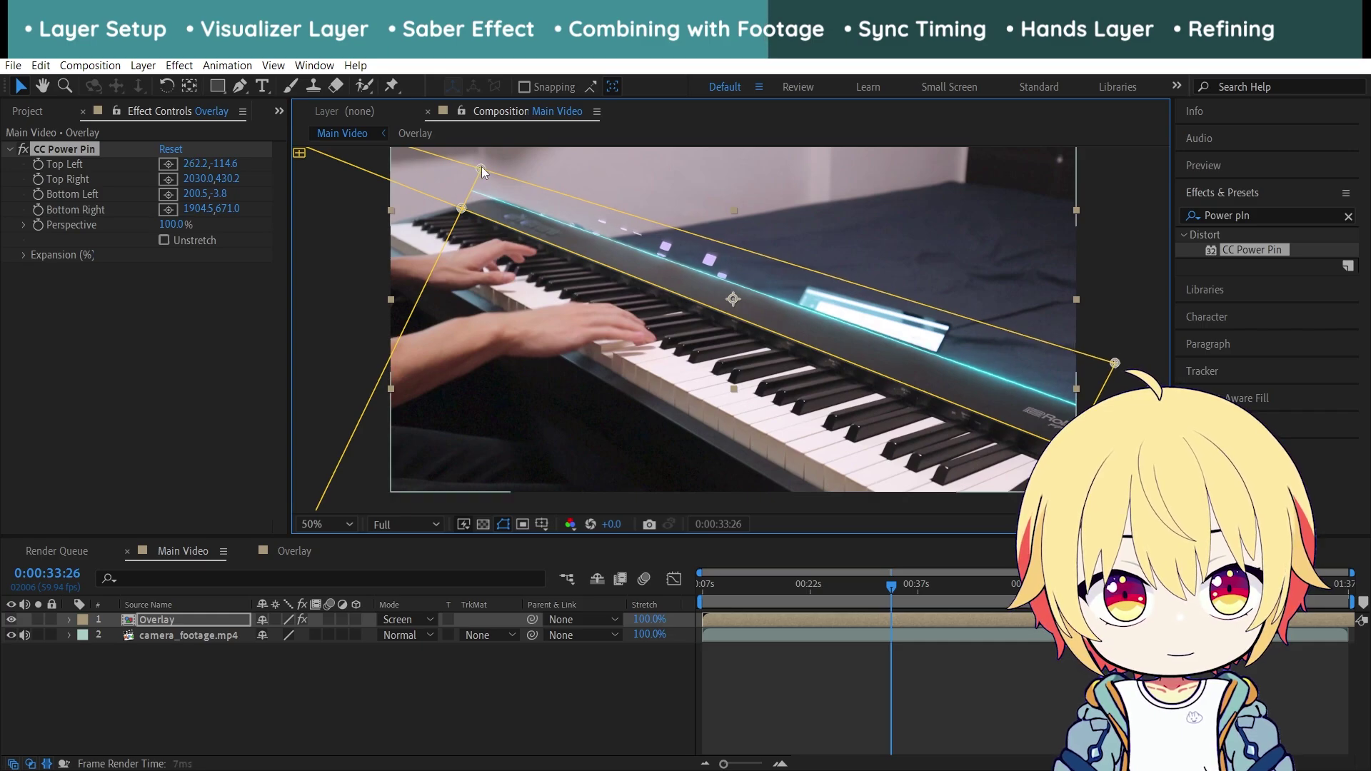
left_click_drag(482, 170, 484, 168)
left_click_drag(1114, 363, 1118, 330)
left_click_drag(484, 167, 491, 157)
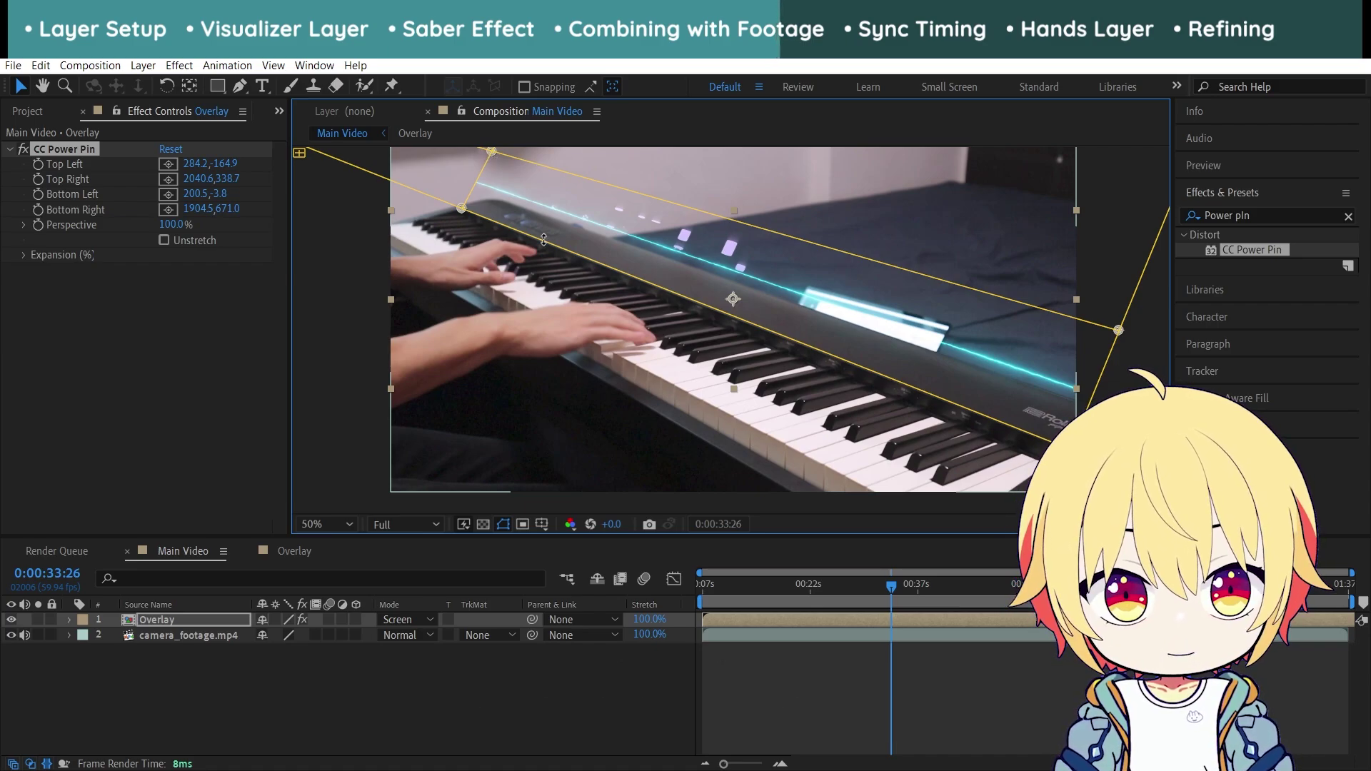
Set the Power Pin's Bottom expansion to about 84.3 so the saber beam aligns with the edge of the piano keys
scroll(657, 219, "up", 2)
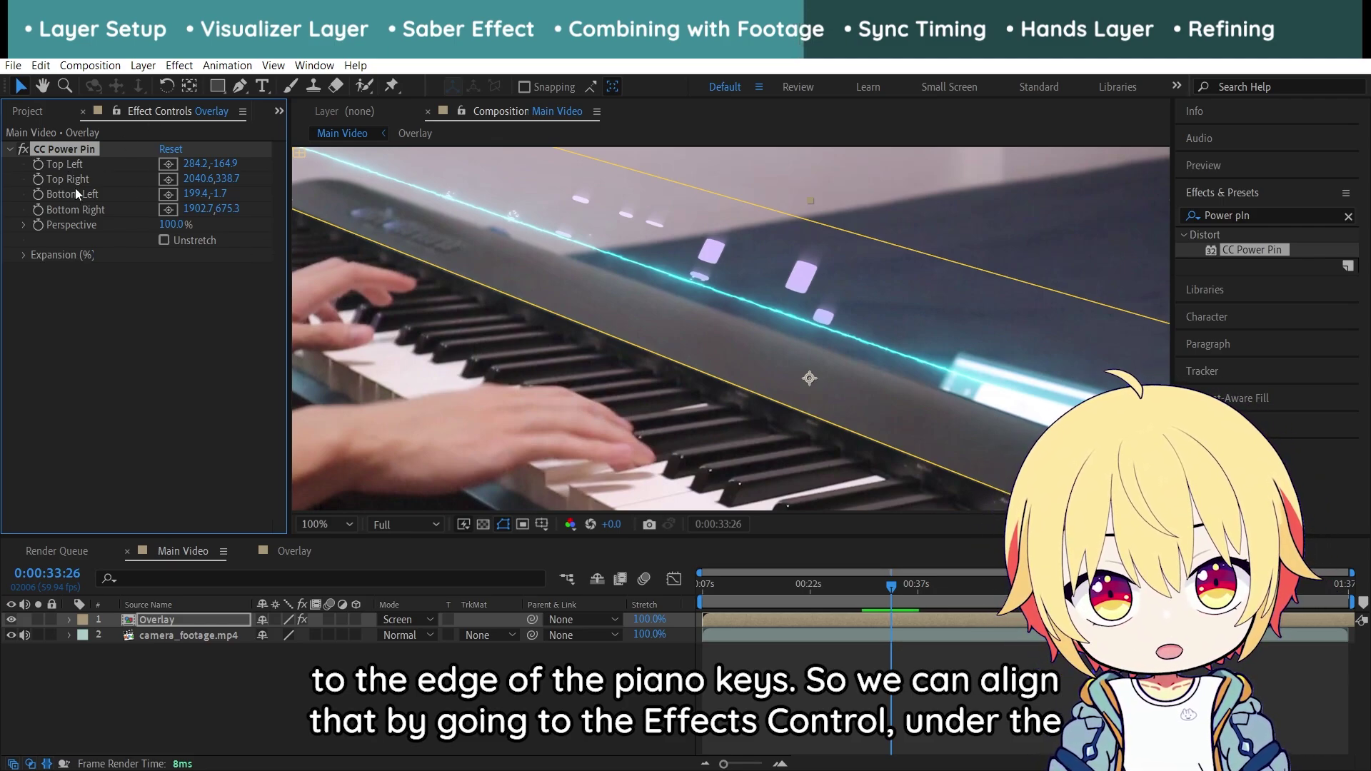
left_click(24, 256)
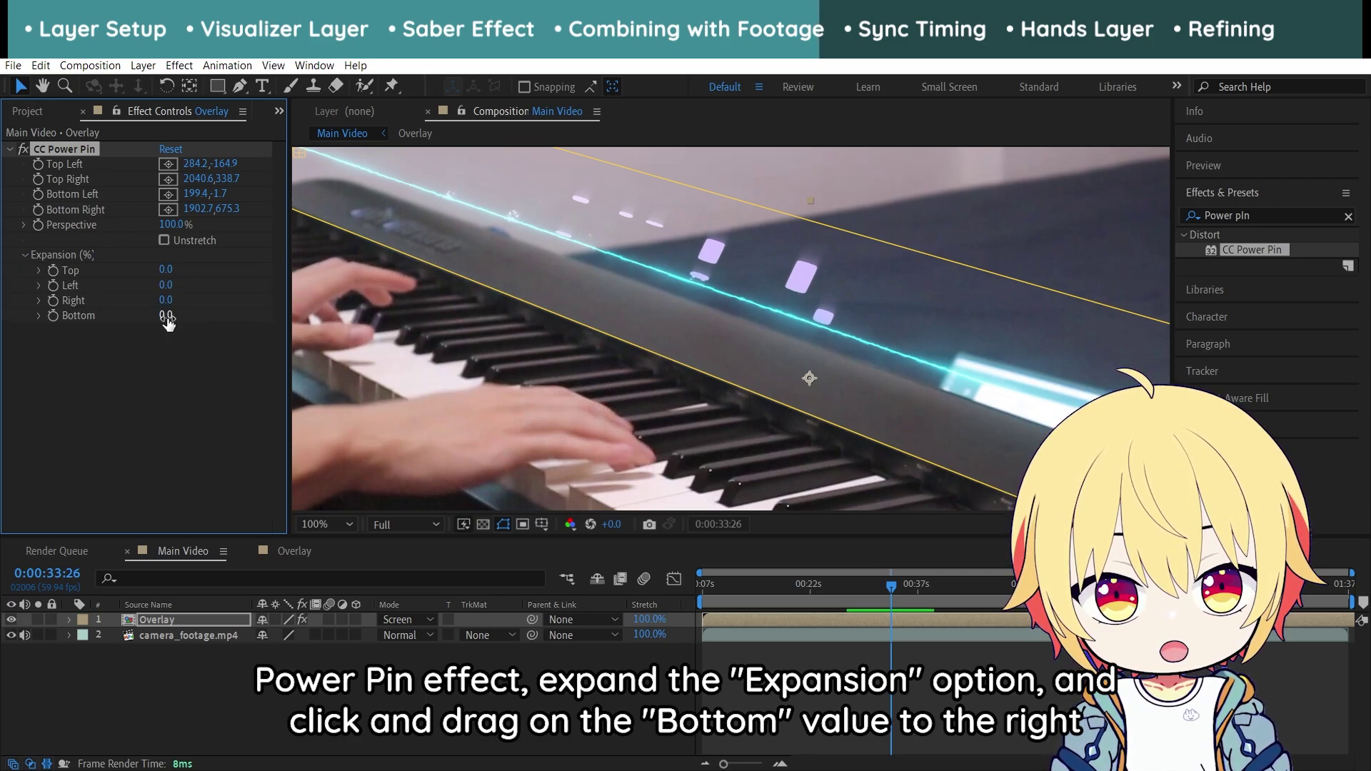
left_click_drag(166, 315, 970, 357)
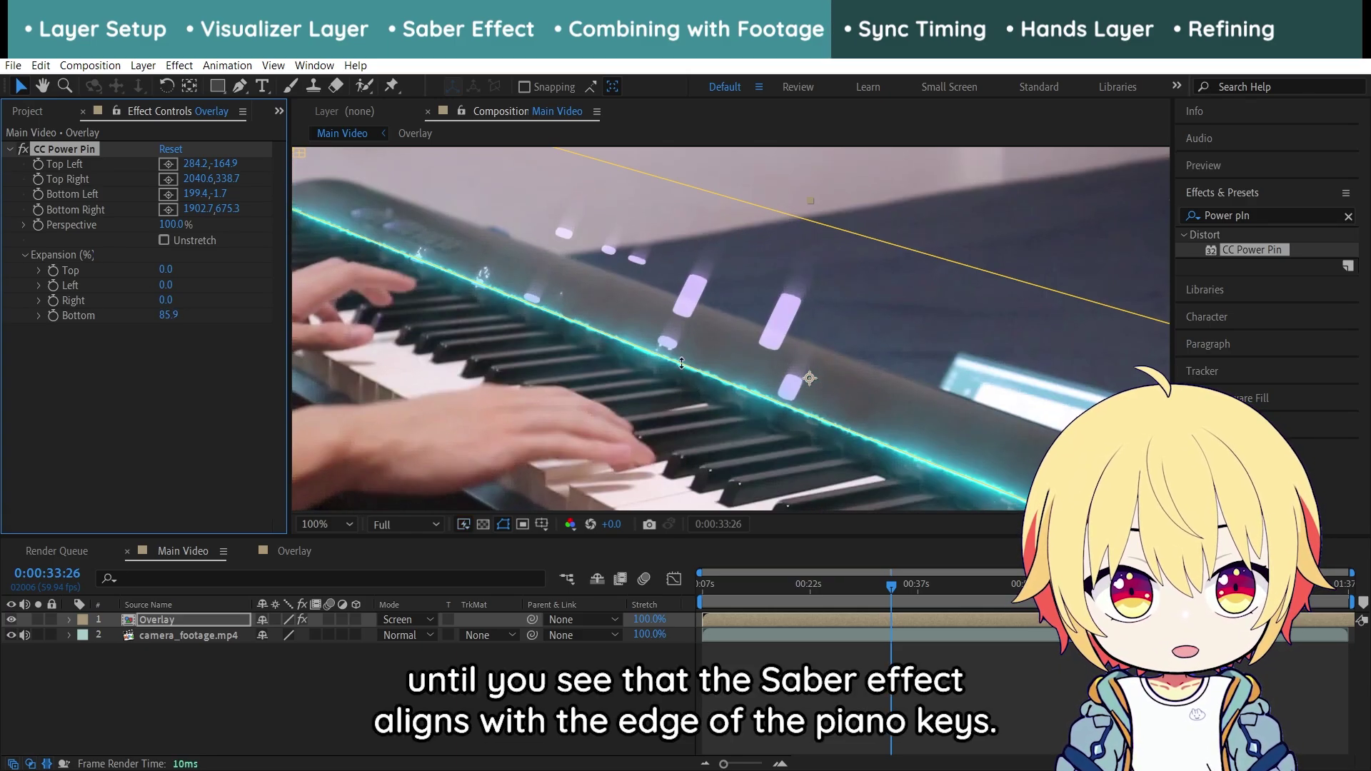
mouse_move(175, 316)
left_mouse_down()
mouse_move(146, 317)
mouse_move(166, 322)
left_mouse_up()
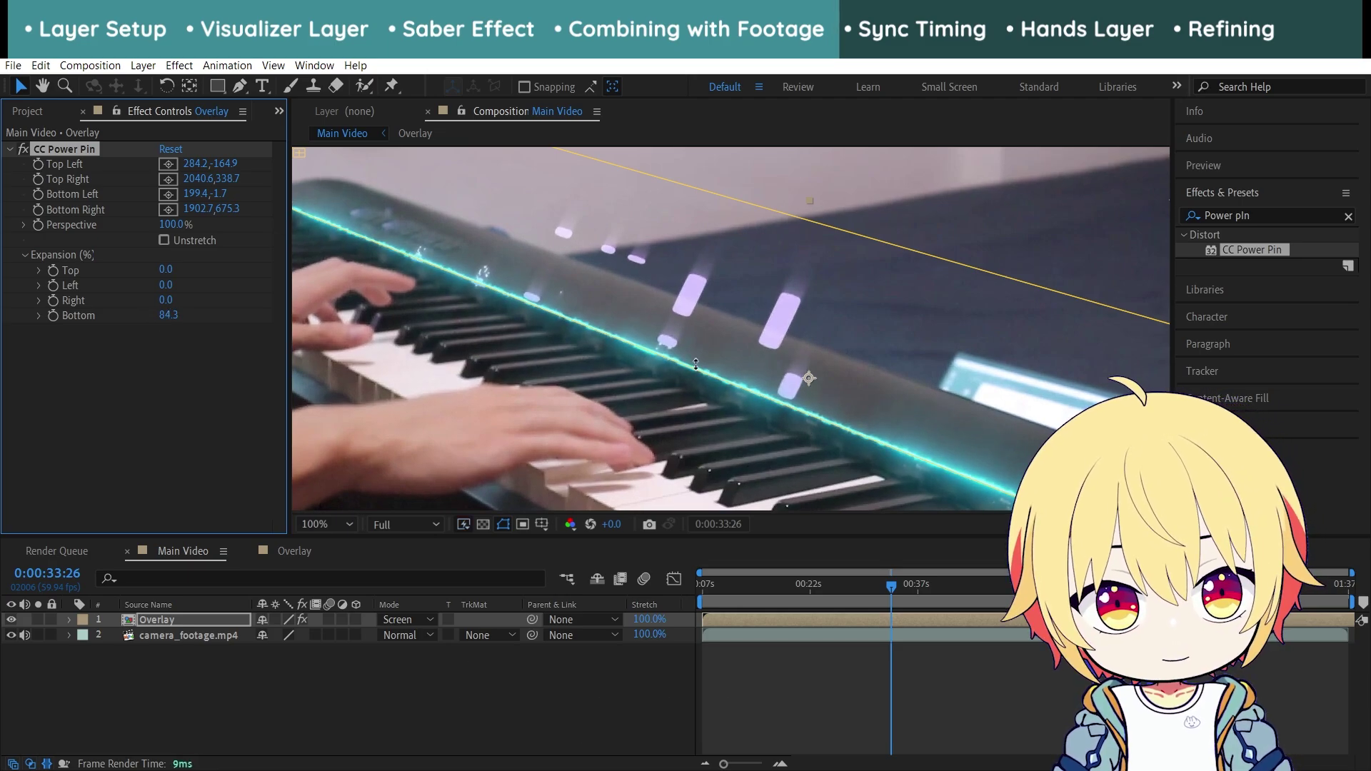
Move Main Video's current time to 0:00:08:25, the frame where the hand plays the first piano note
scroll(696, 364, "down", 2)
left_click_drag(891, 585, 919, 599)
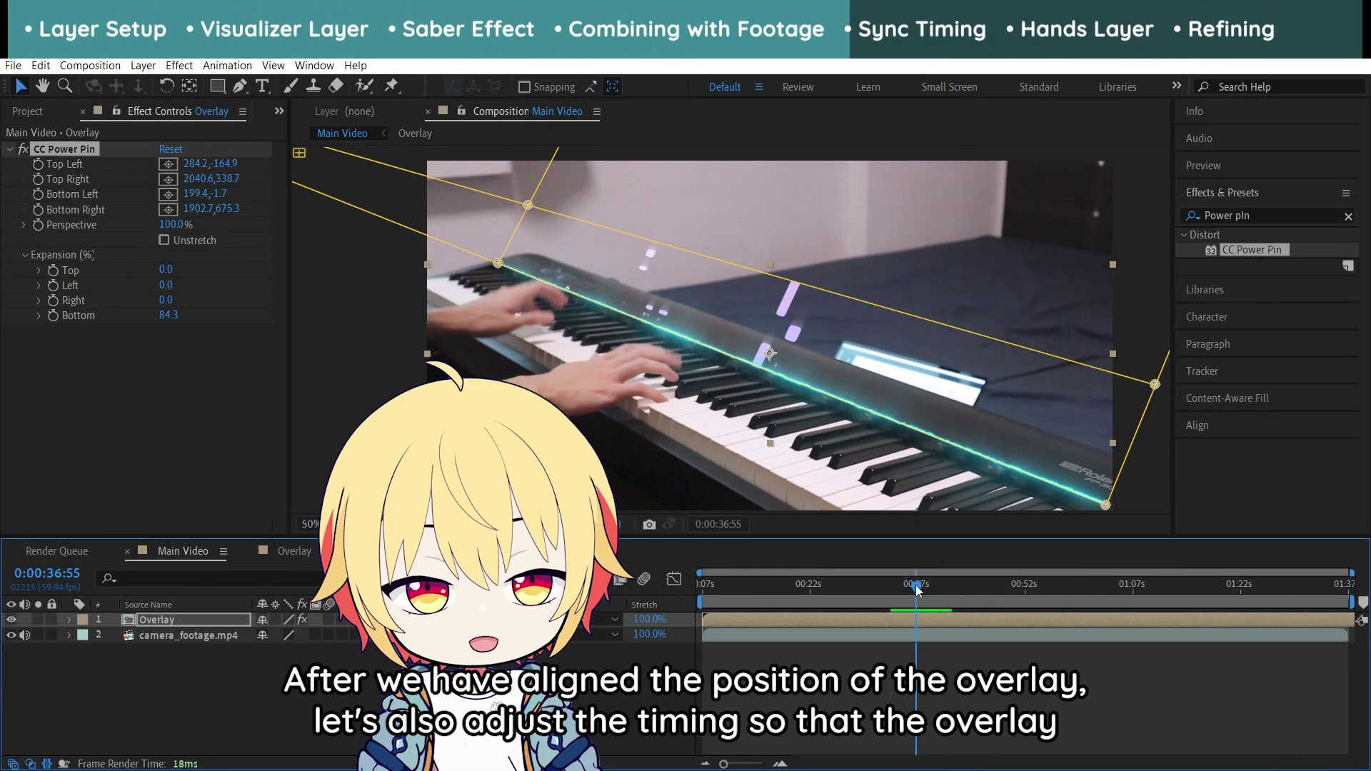
left_click_drag(919, 590, 901, 586)
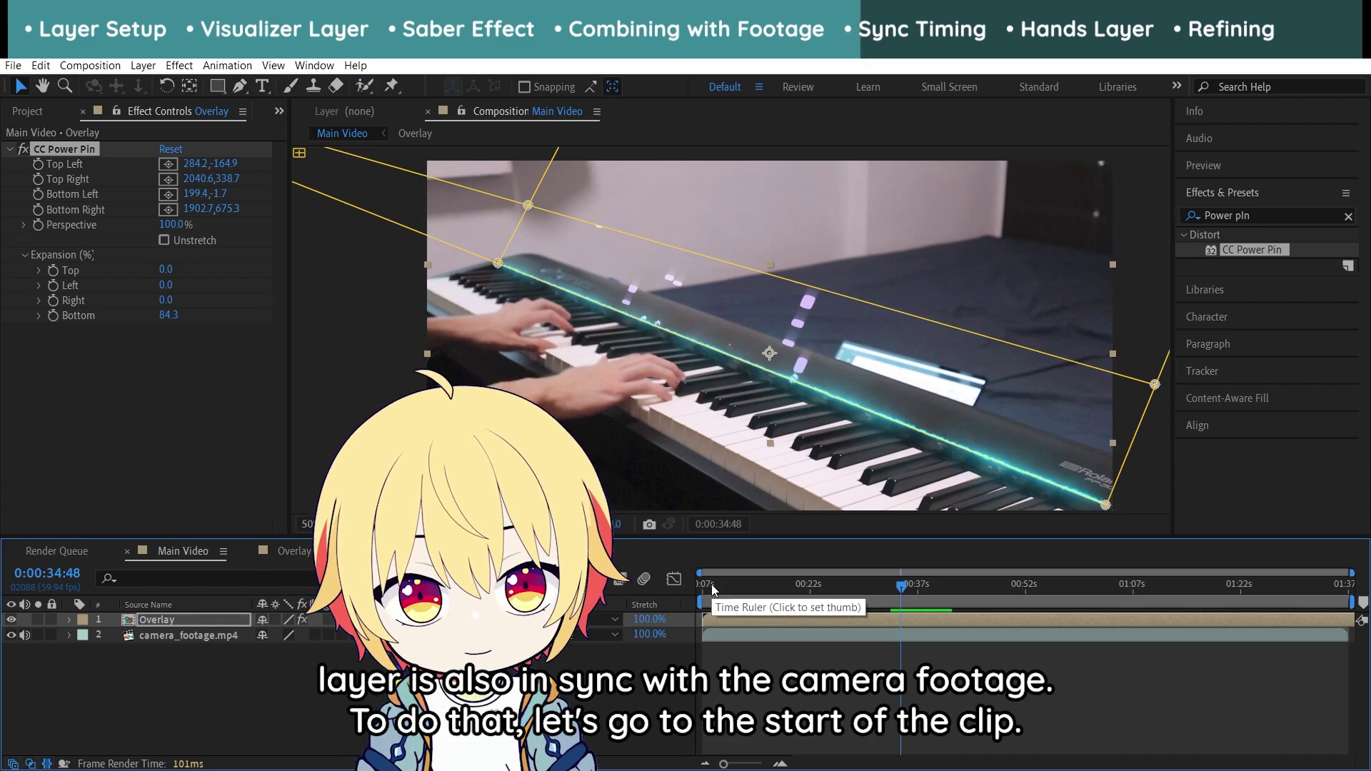
left_click_drag(715, 587, 698, 587)
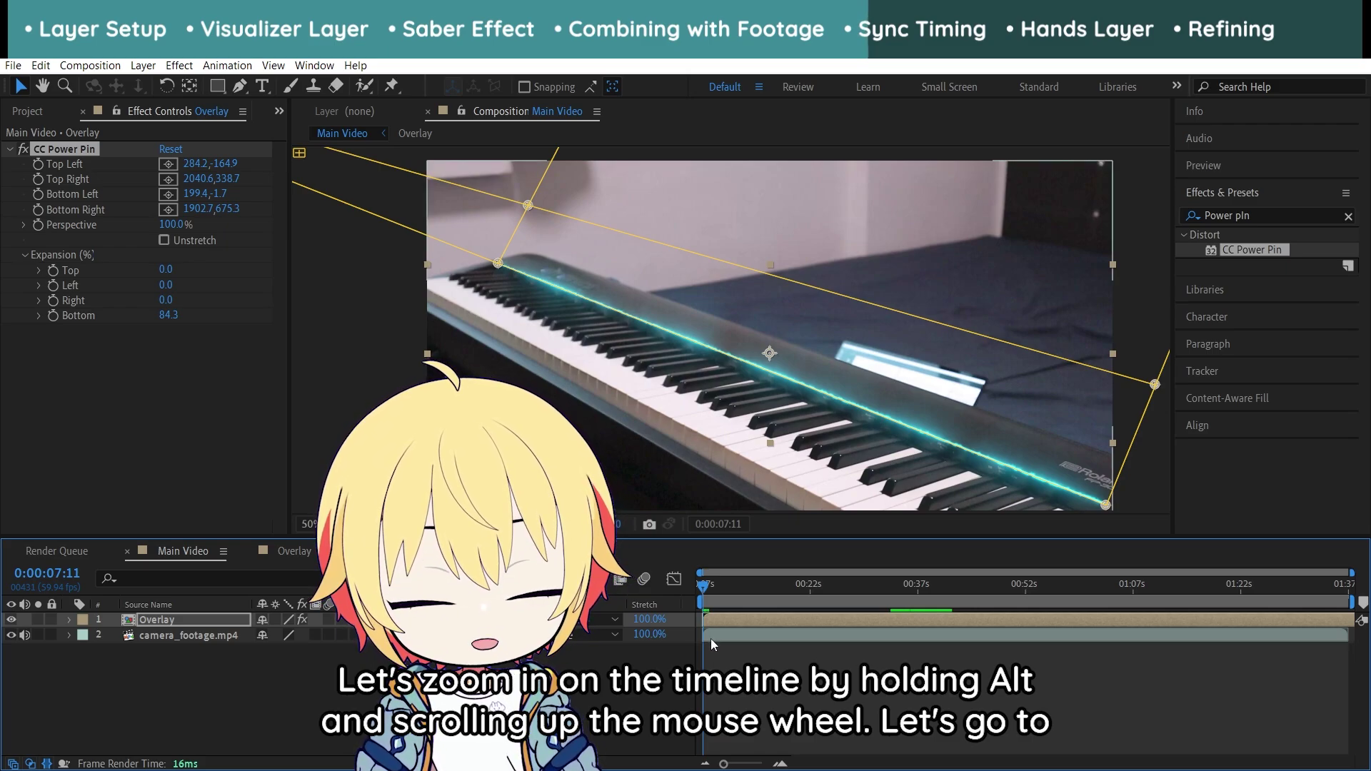
scroll(709, 638, "up", 5)
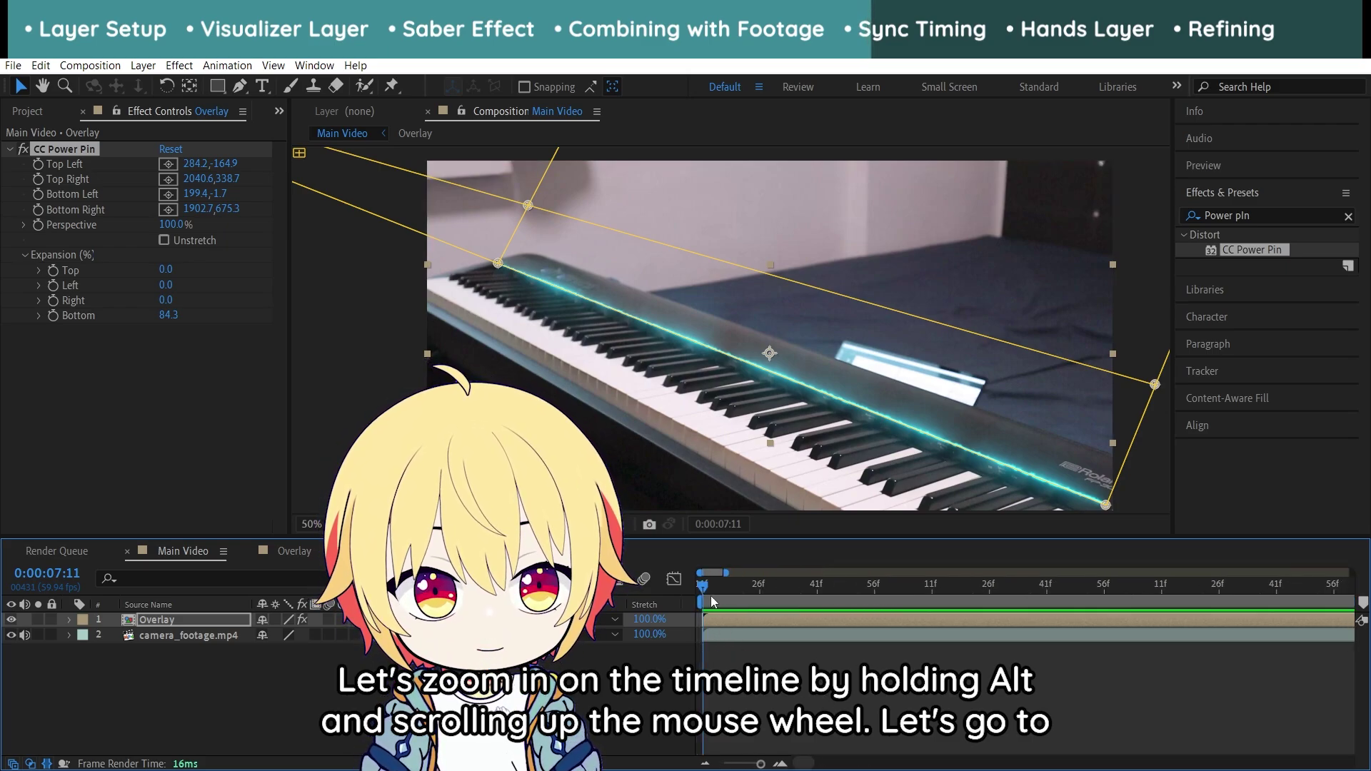
left_click_drag(709, 595, 981, 584)
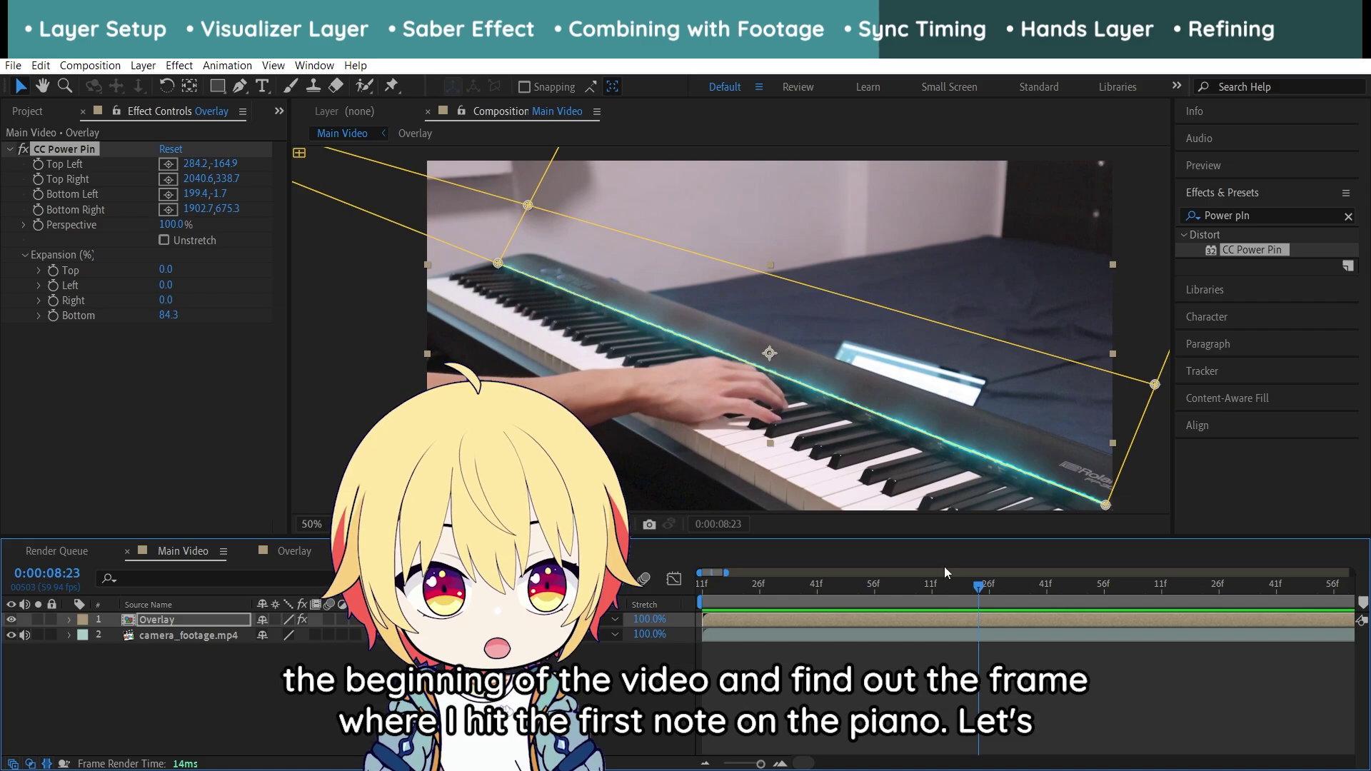
scroll(680, 423, "up", 2)
left_click_drag(739, 435, 750, 342)
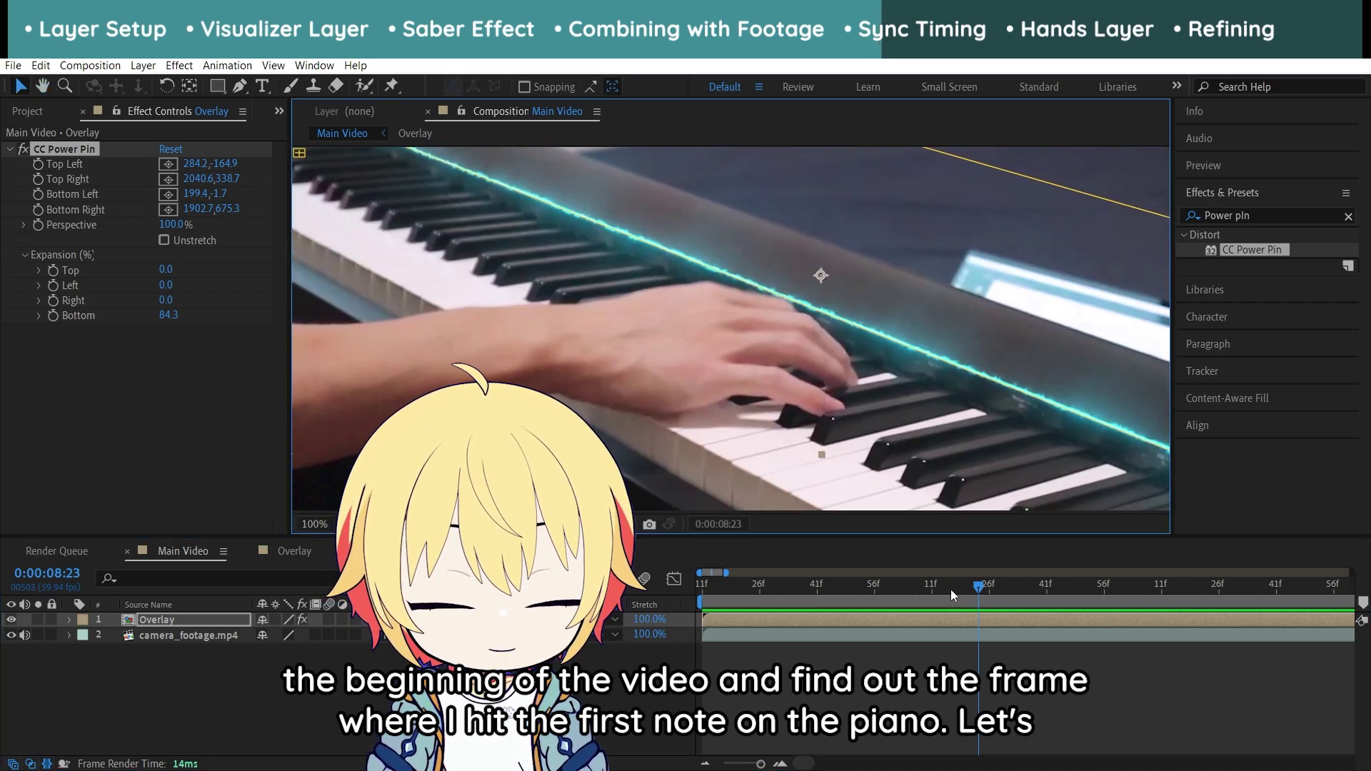
left_click_drag(950, 589, 987, 592)
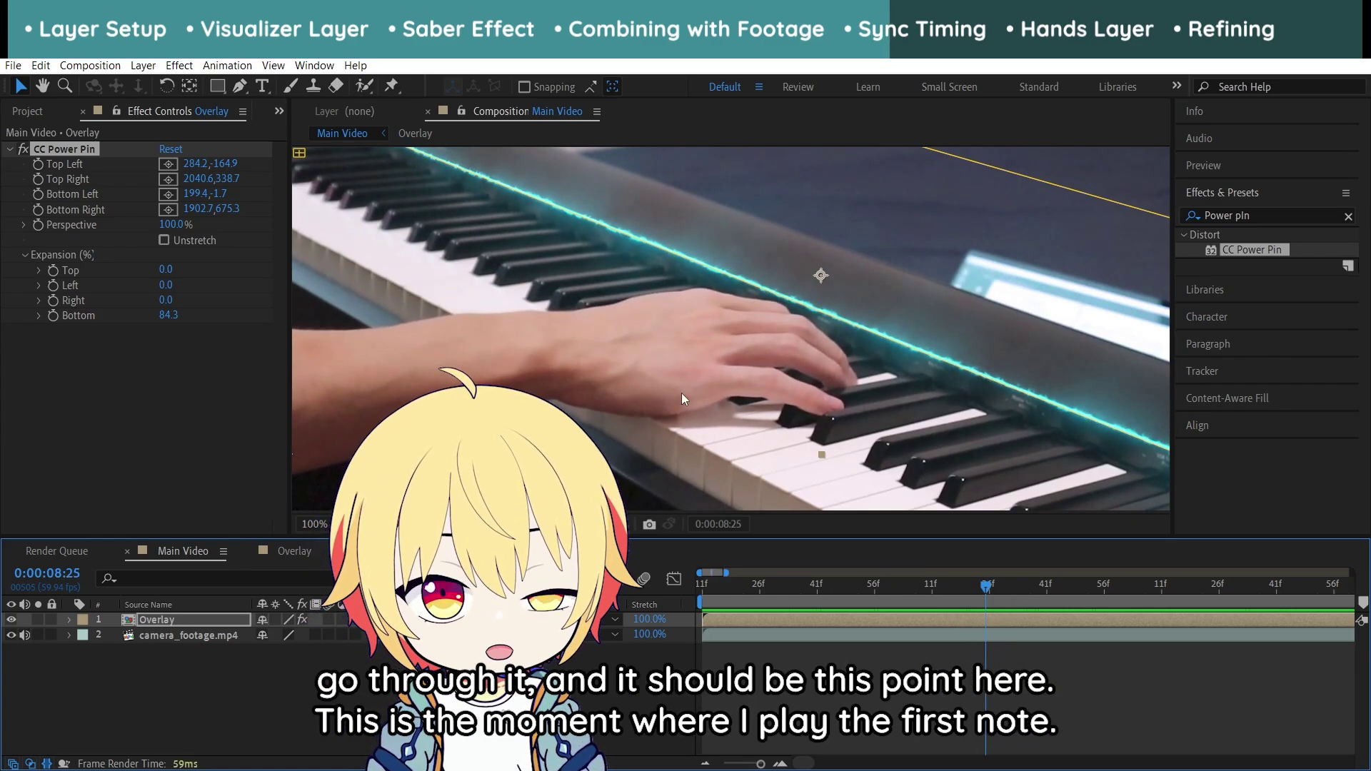
key("comma")
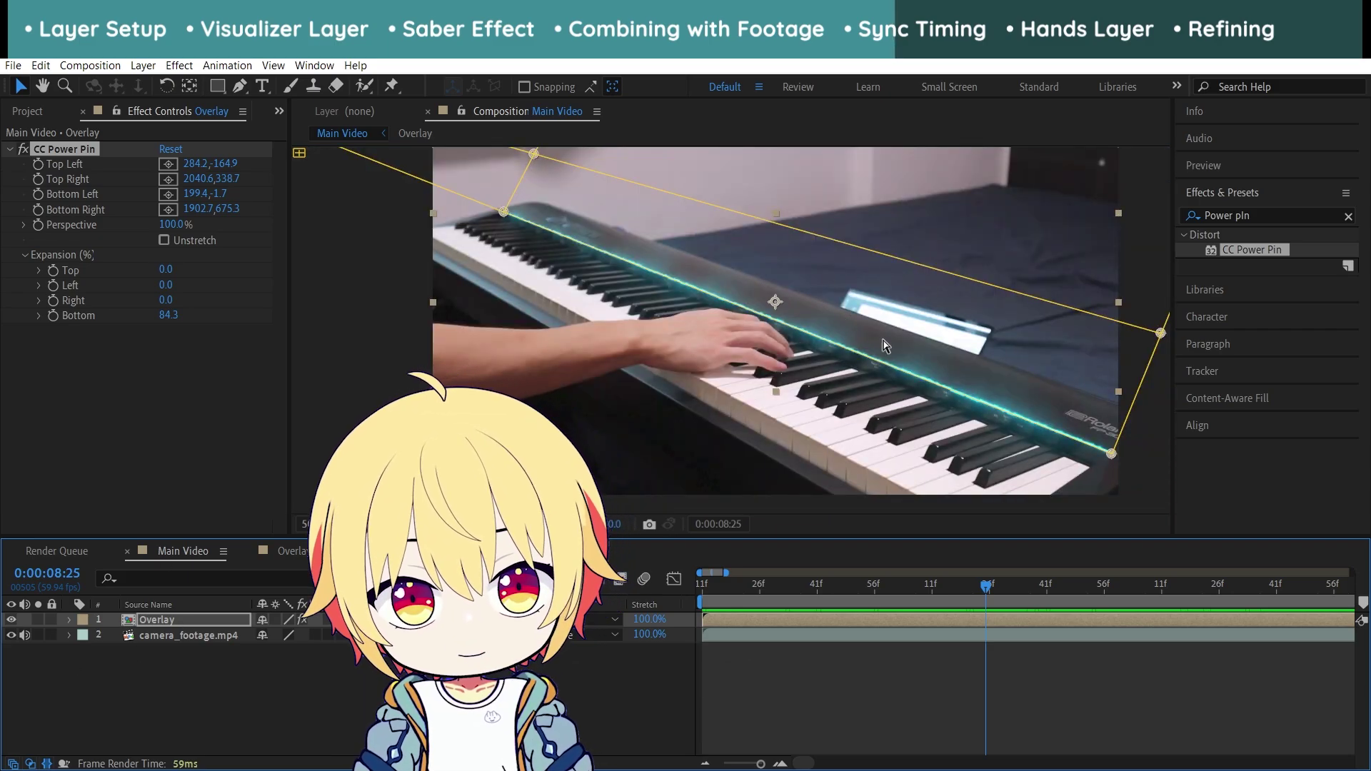
In the Overlay composition, shift the visualizer.mp4 layer earlier so its first note meets the Saber beam at 0:00:01:14
double_click(171, 618)
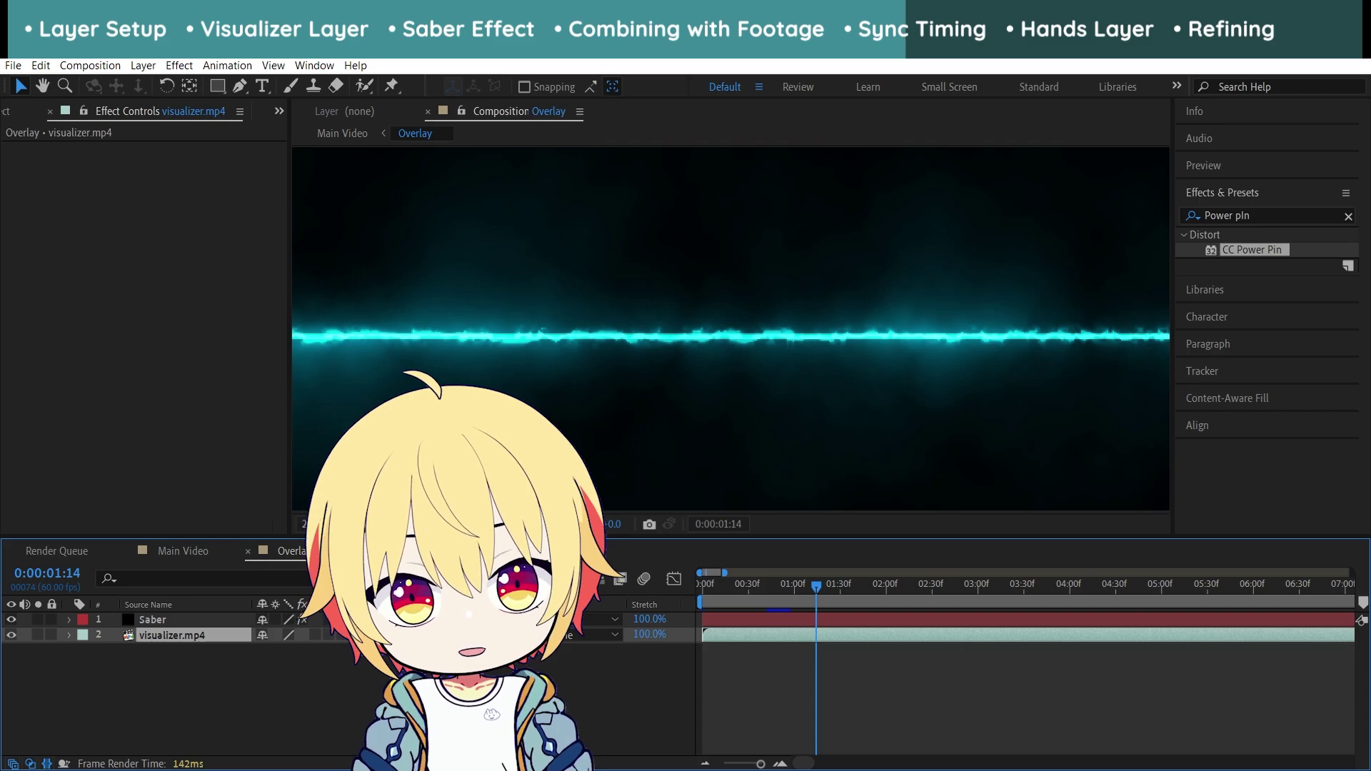
key("comma")
key("equal")
key("equal")
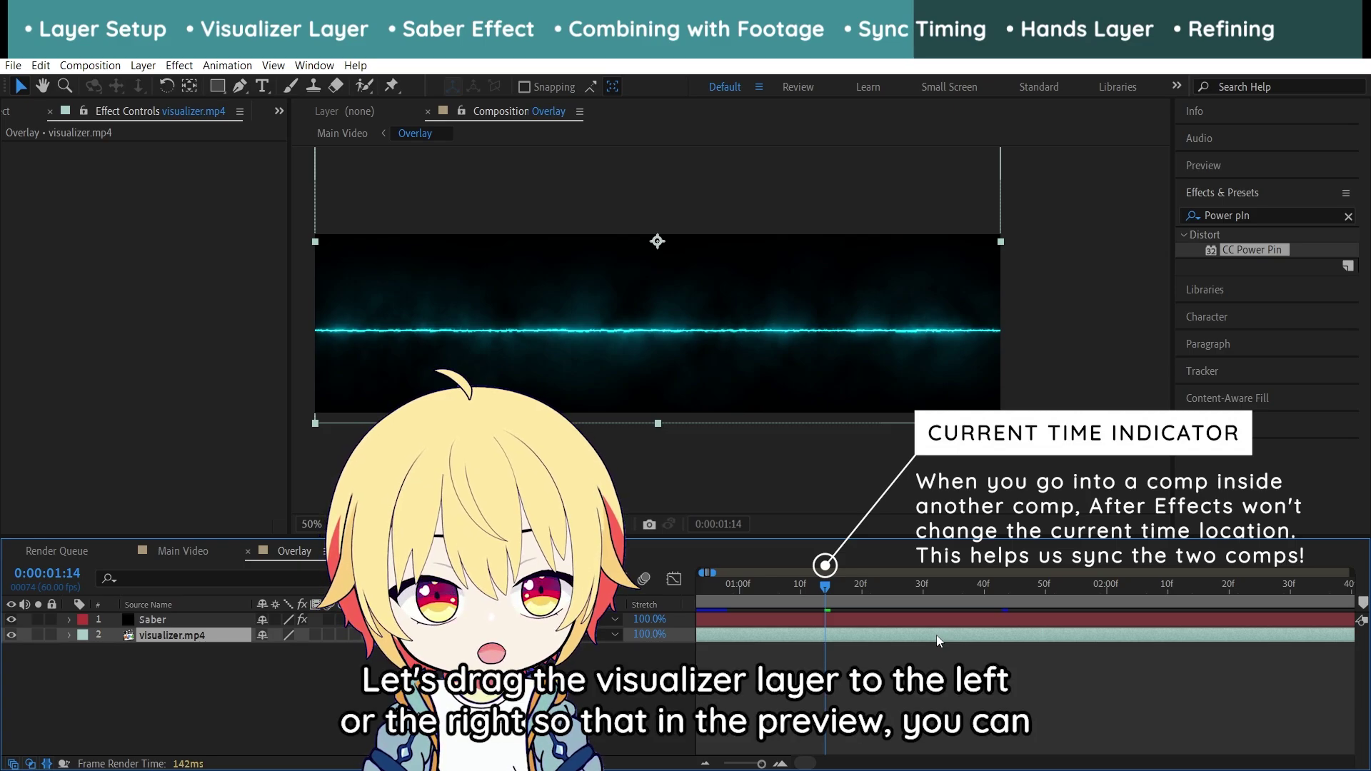
left_click_drag(958, 641, 910, 631)
scroll(780, 276, "up", 2)
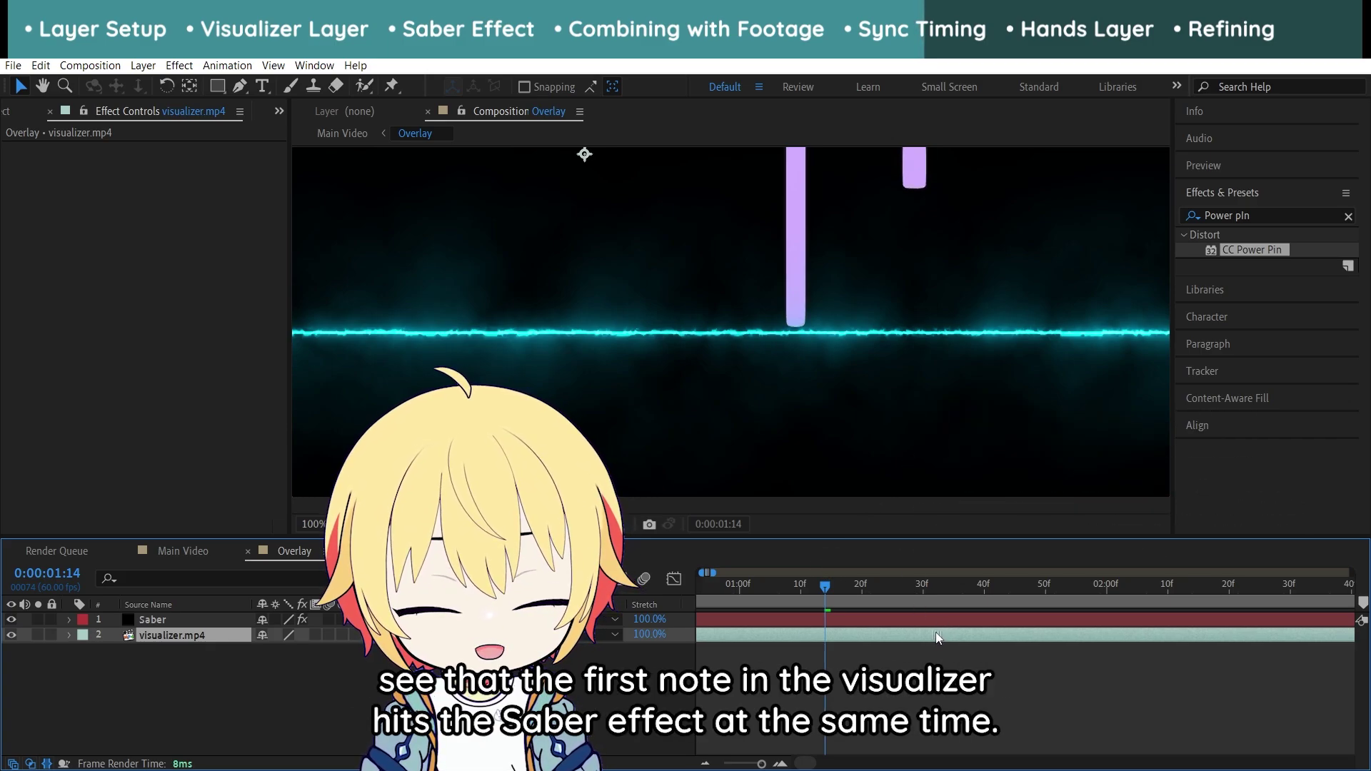
scroll(799, 370, "up", 1)
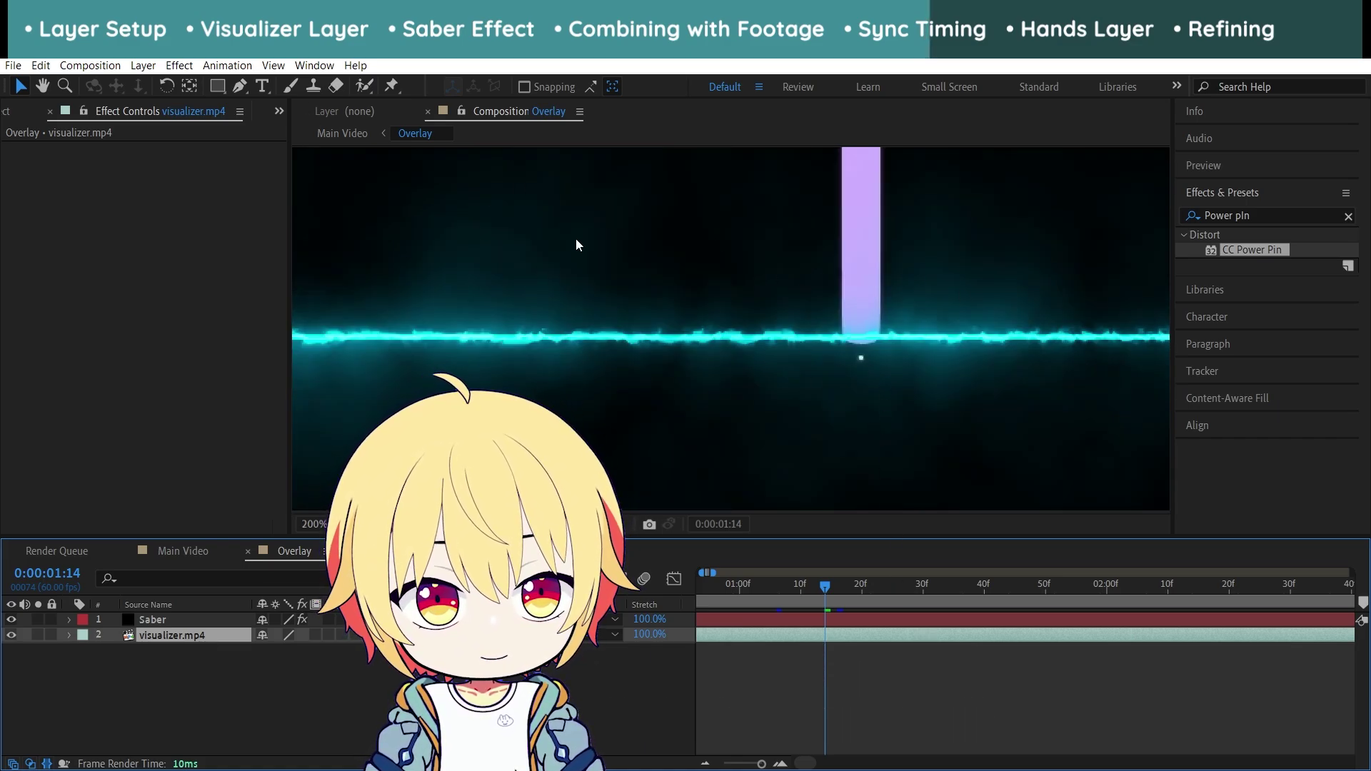
Return to Main Video and preview playback from about 0:00:43:52 to check the overlay's timing against the hands
left_click(343, 134)
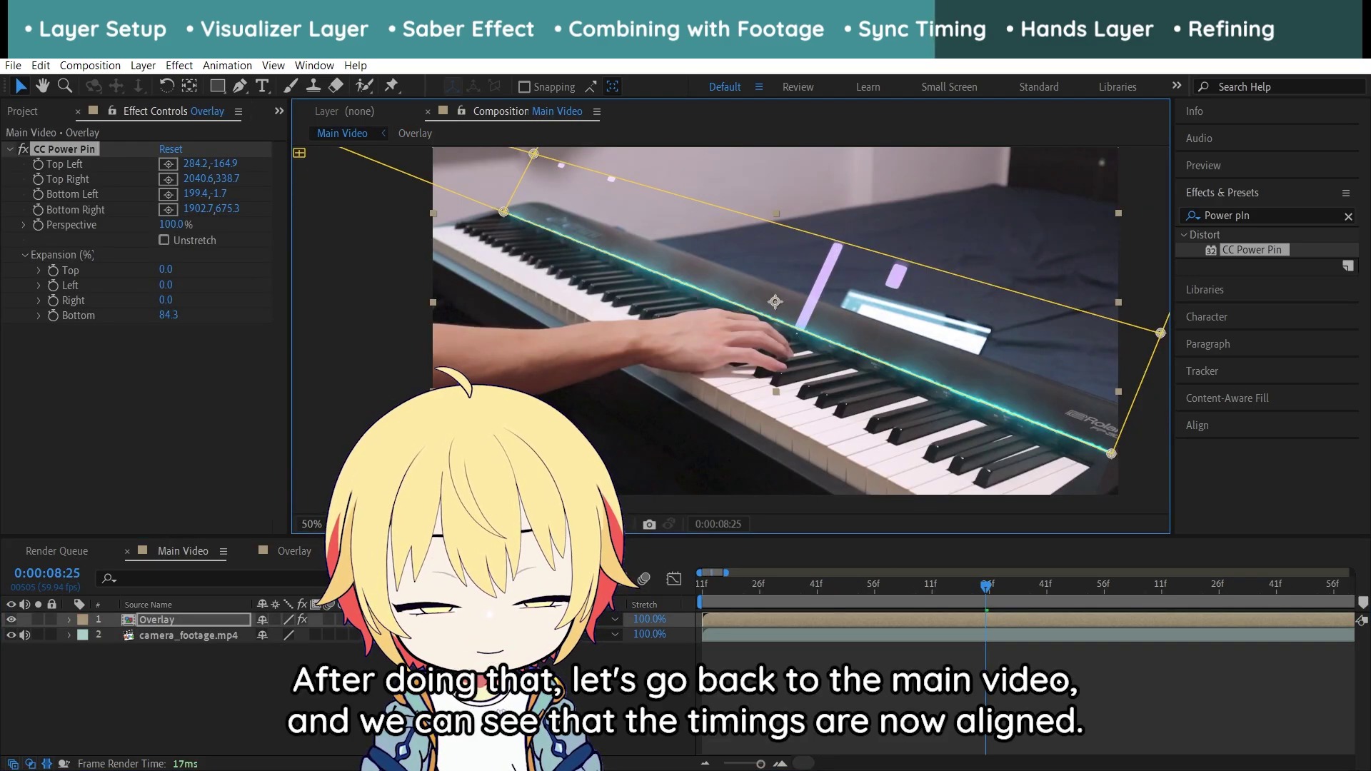
key("minus")
key("minus")
key("minus")
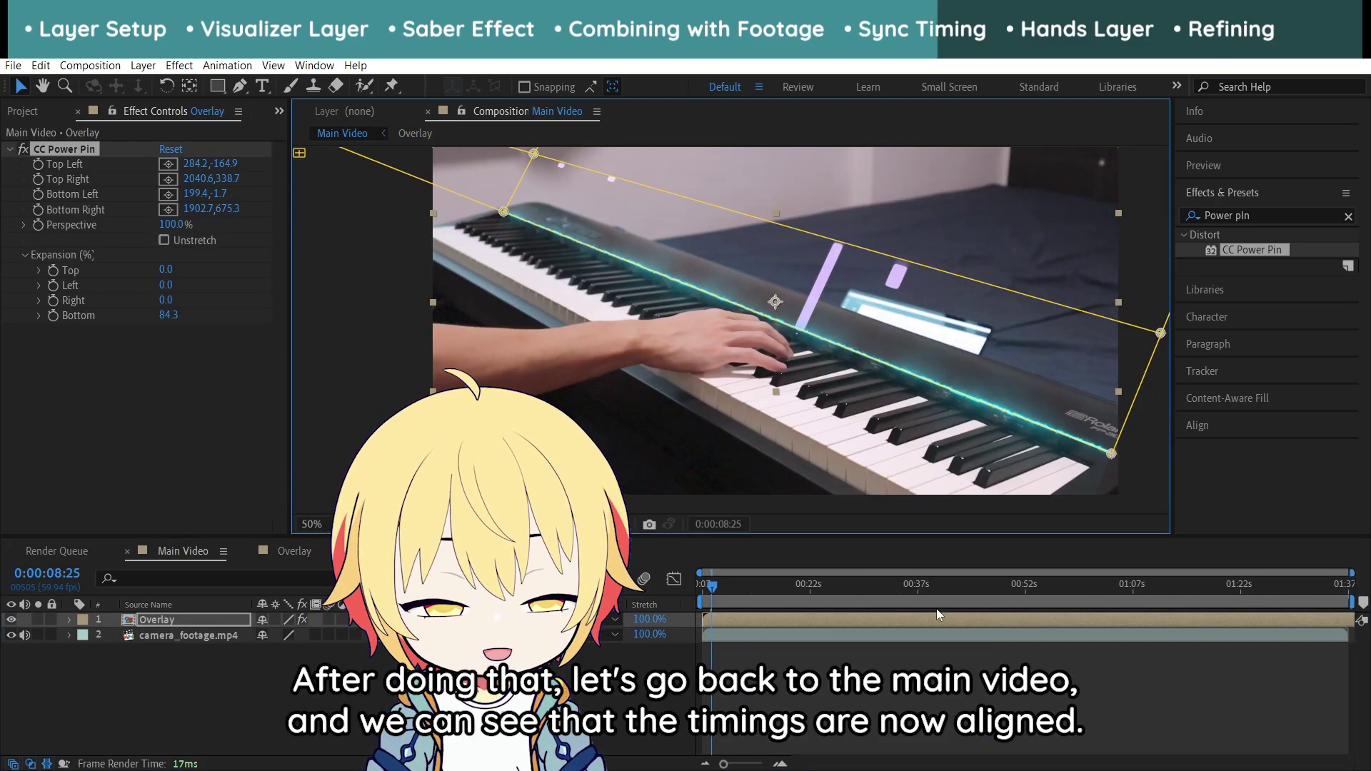
left_click(965, 584)
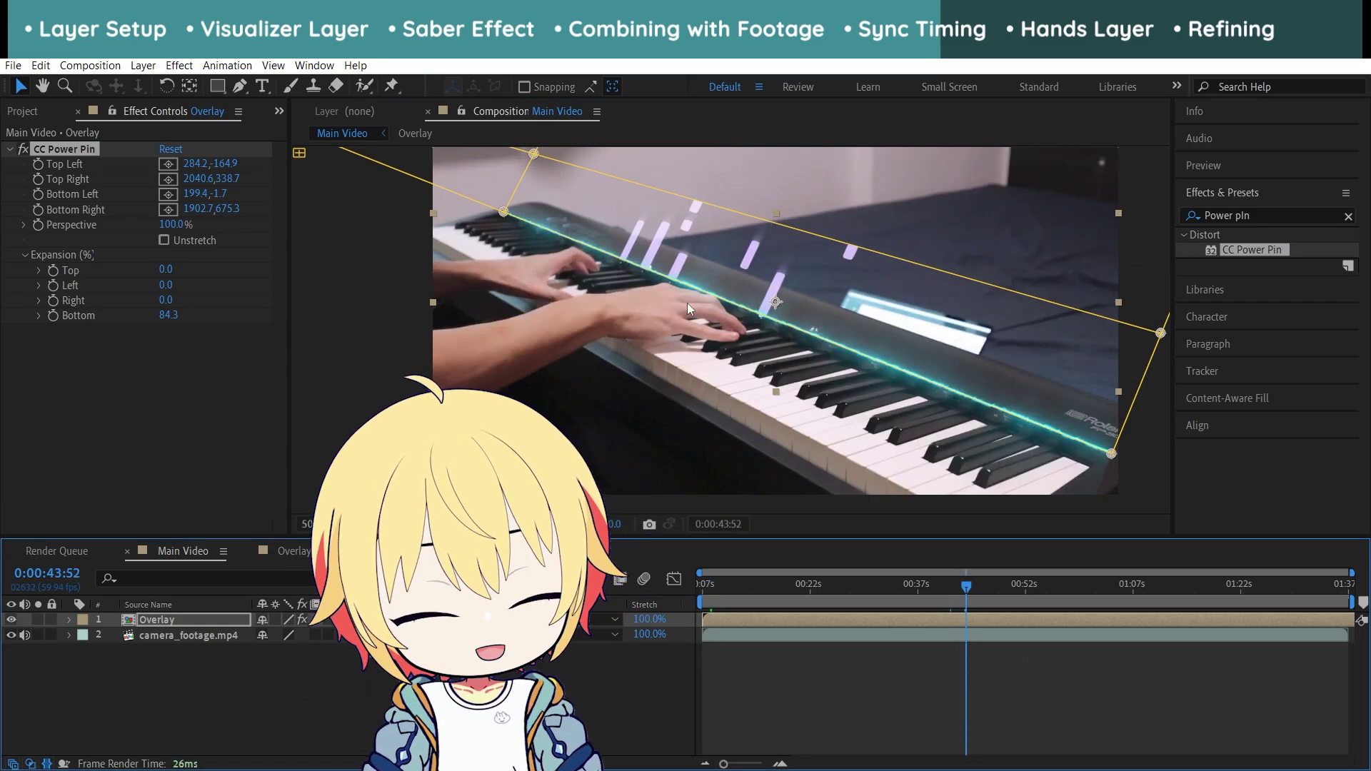
key("space")
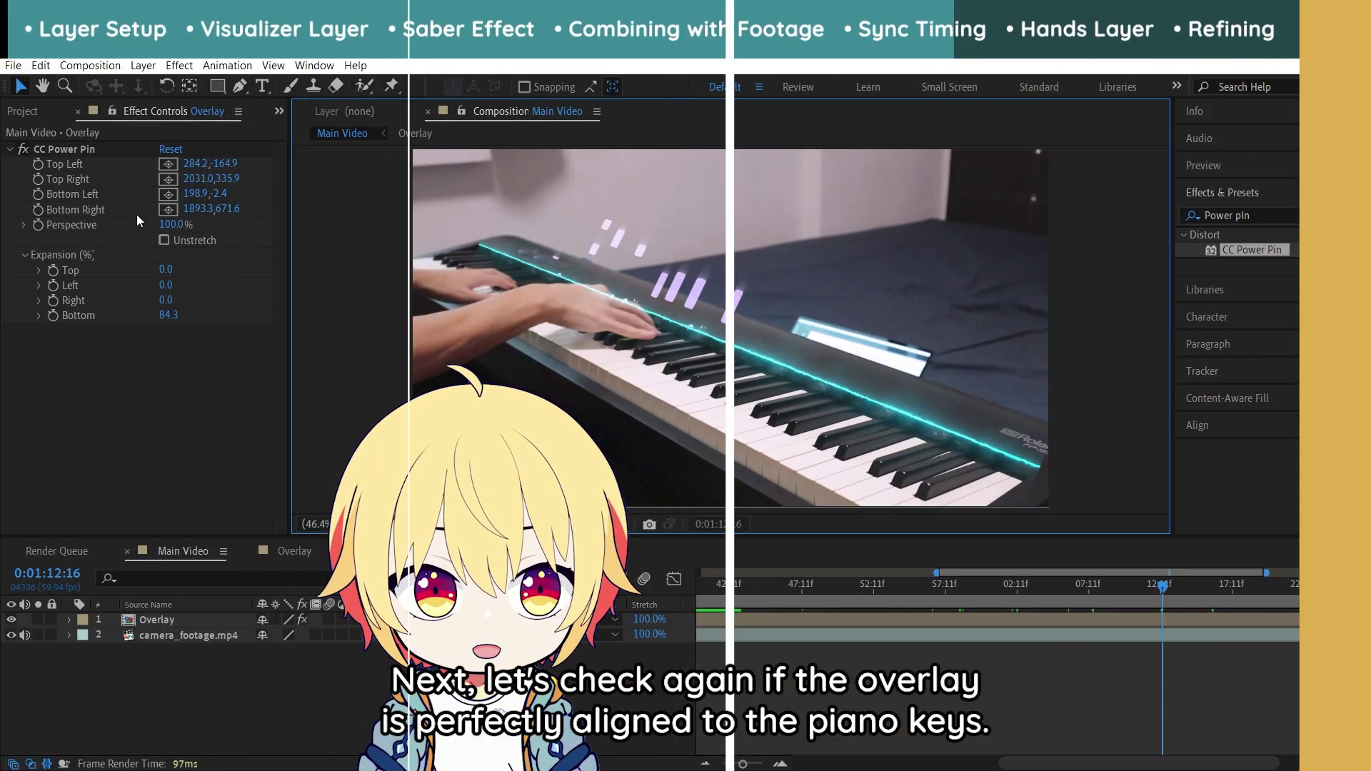
At 0:01:12:25, lower the Overlay's Power Pin Top Left corner to about 270.7, -150.9 so the notes line up with the piano keys
left_click(152, 621)
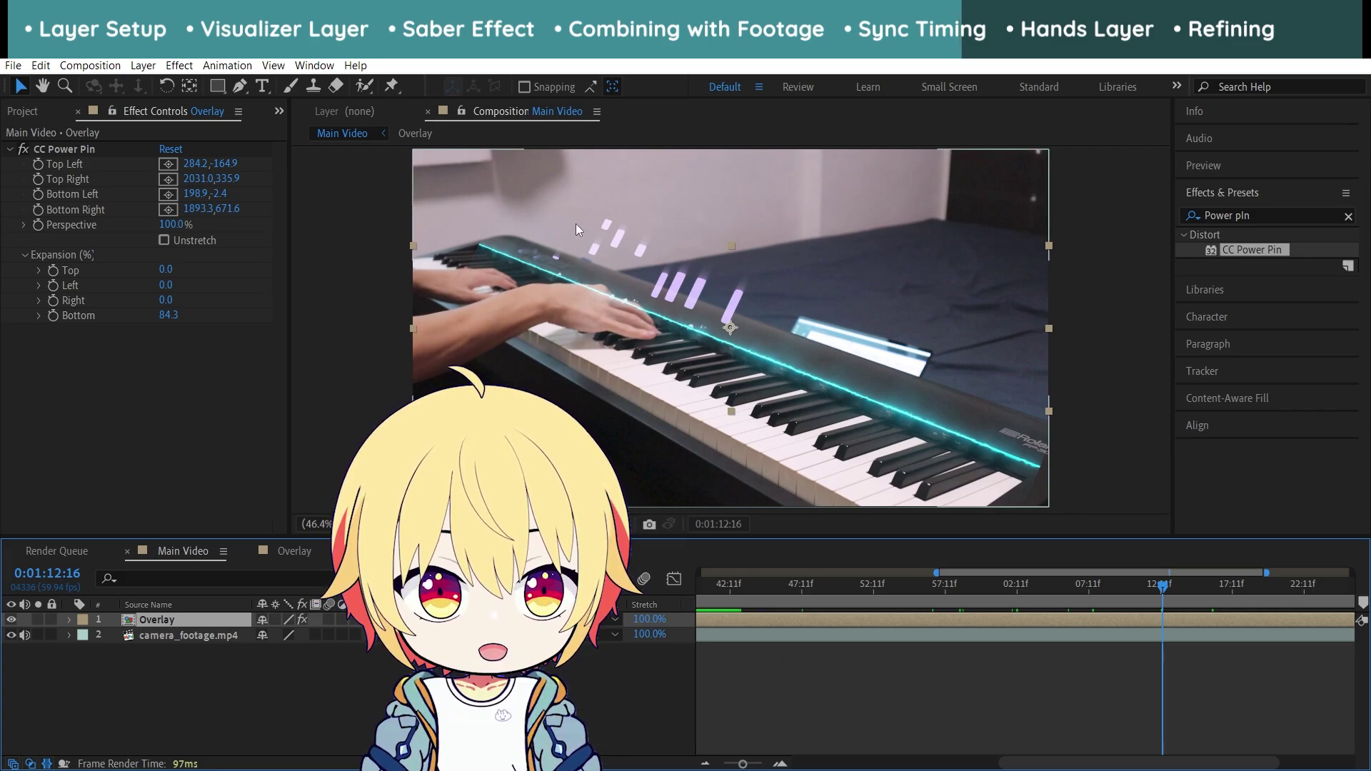
scroll(661, 325, "up", 1)
scroll(658, 326, "up", 2)
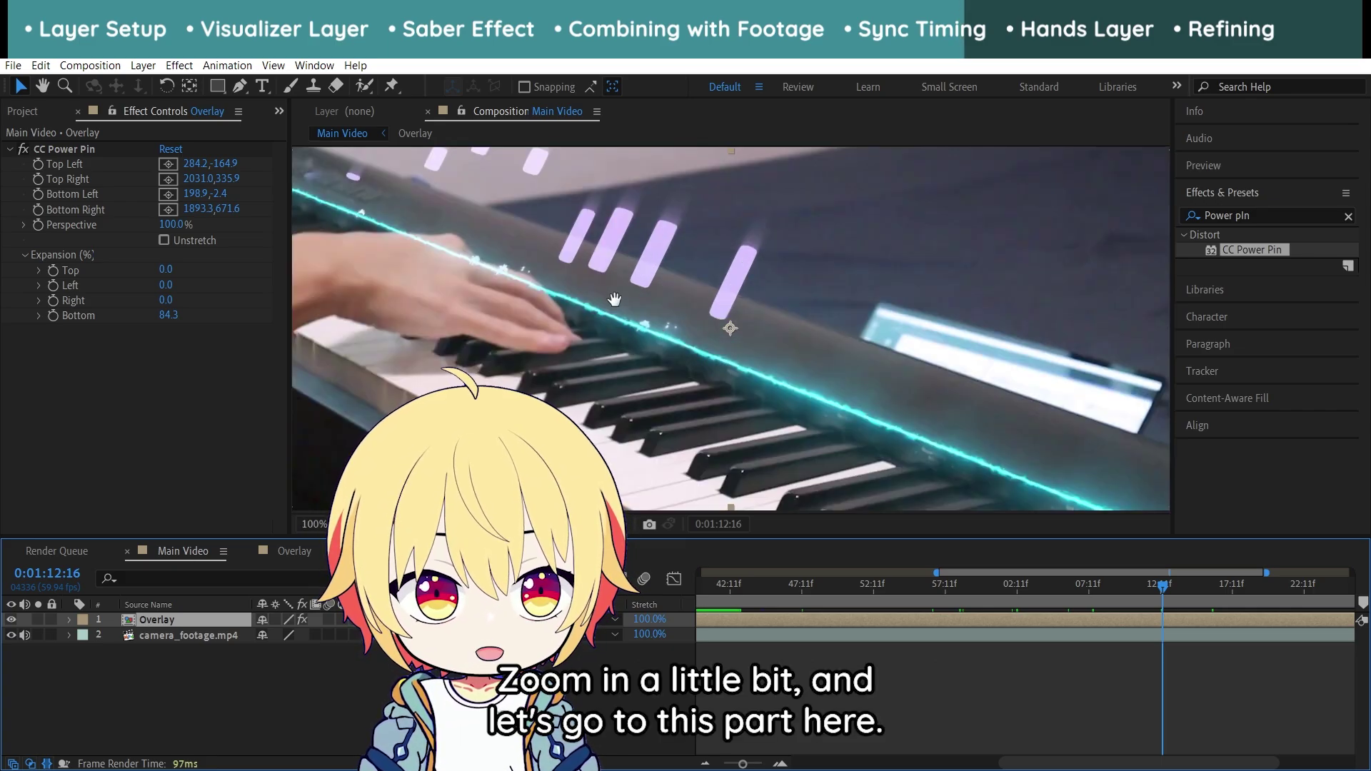
scroll(1218, 641, "up", 3)
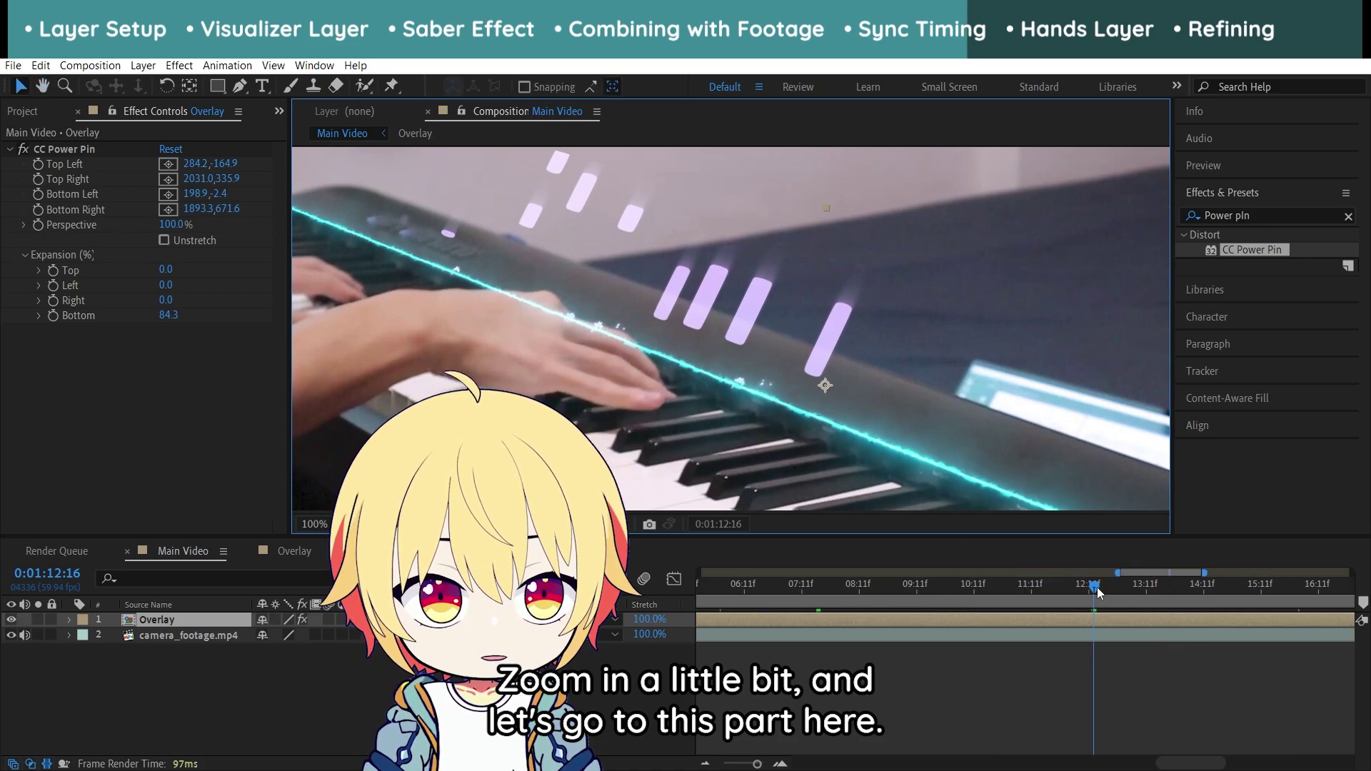
left_click_drag(1096, 587, 1104, 590)
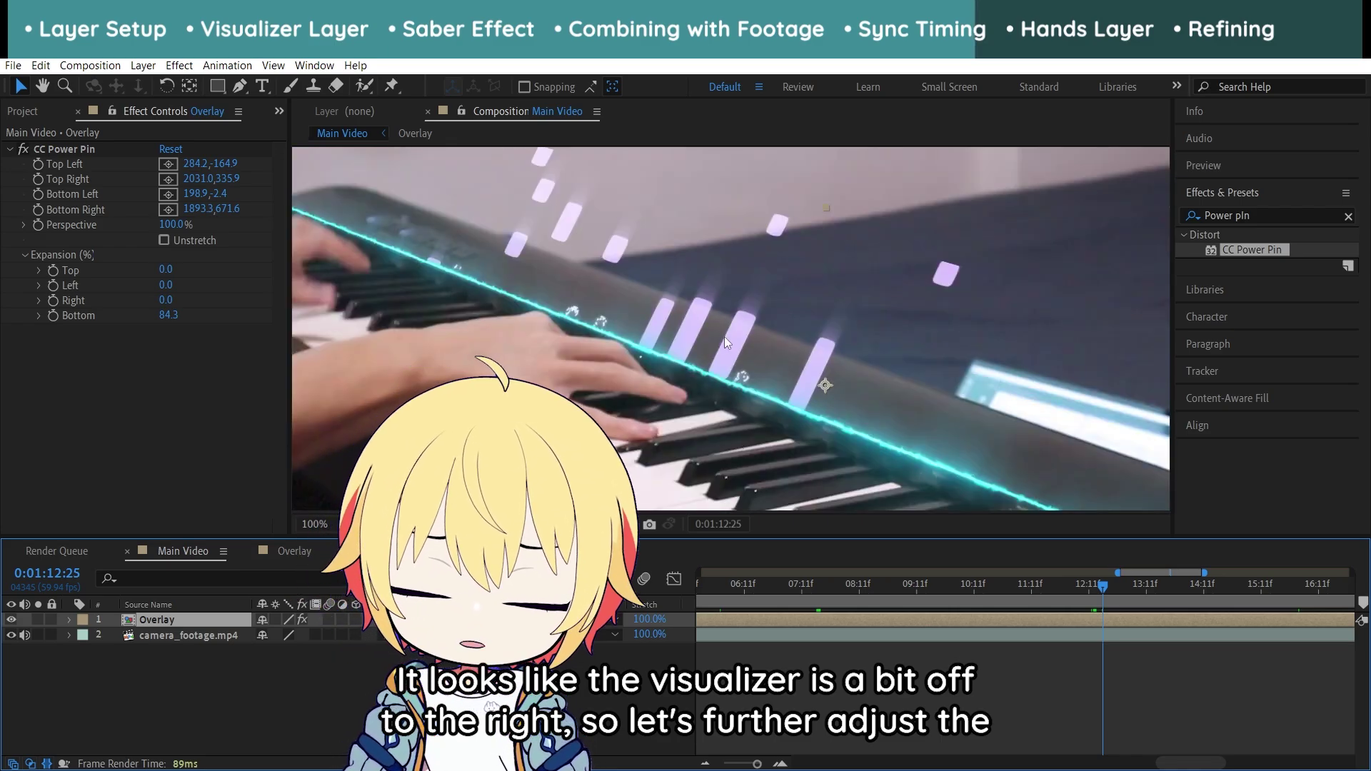
key("comma")
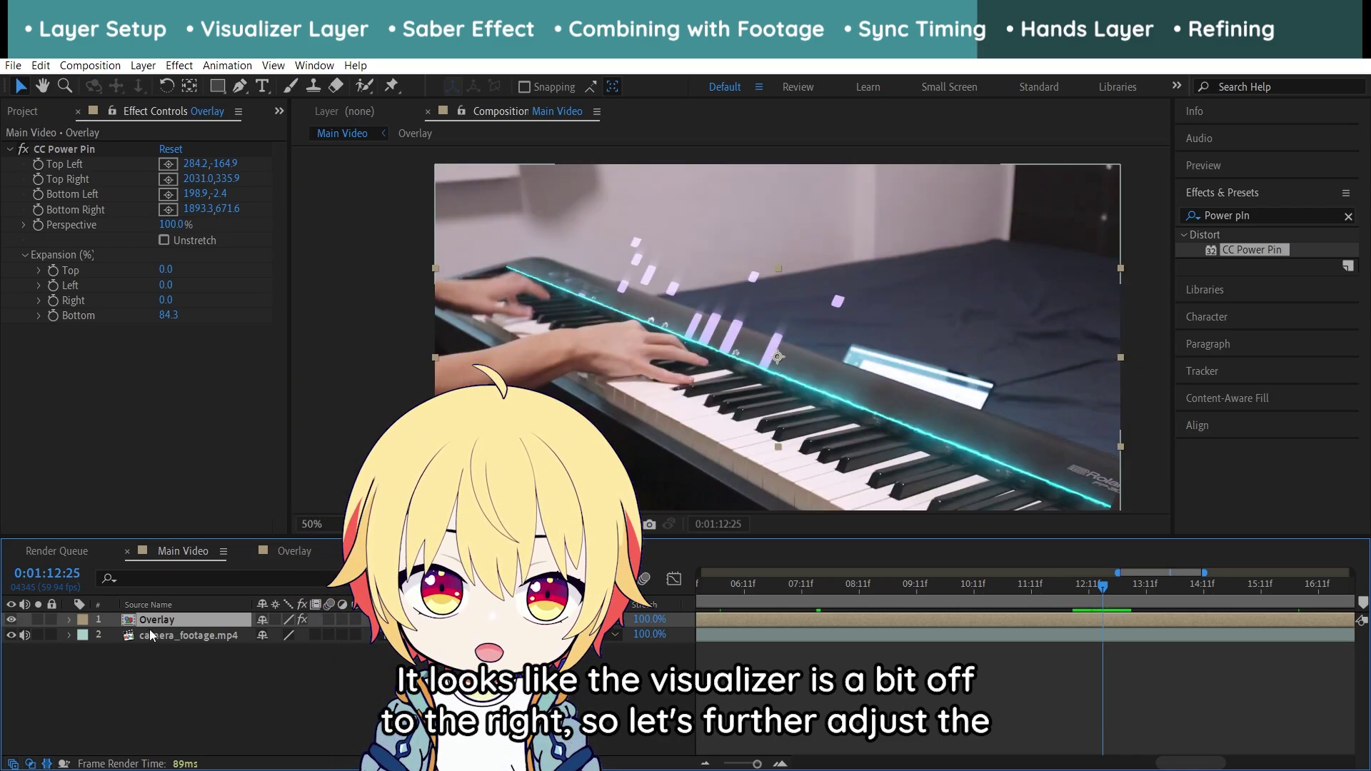
left_click(80, 151)
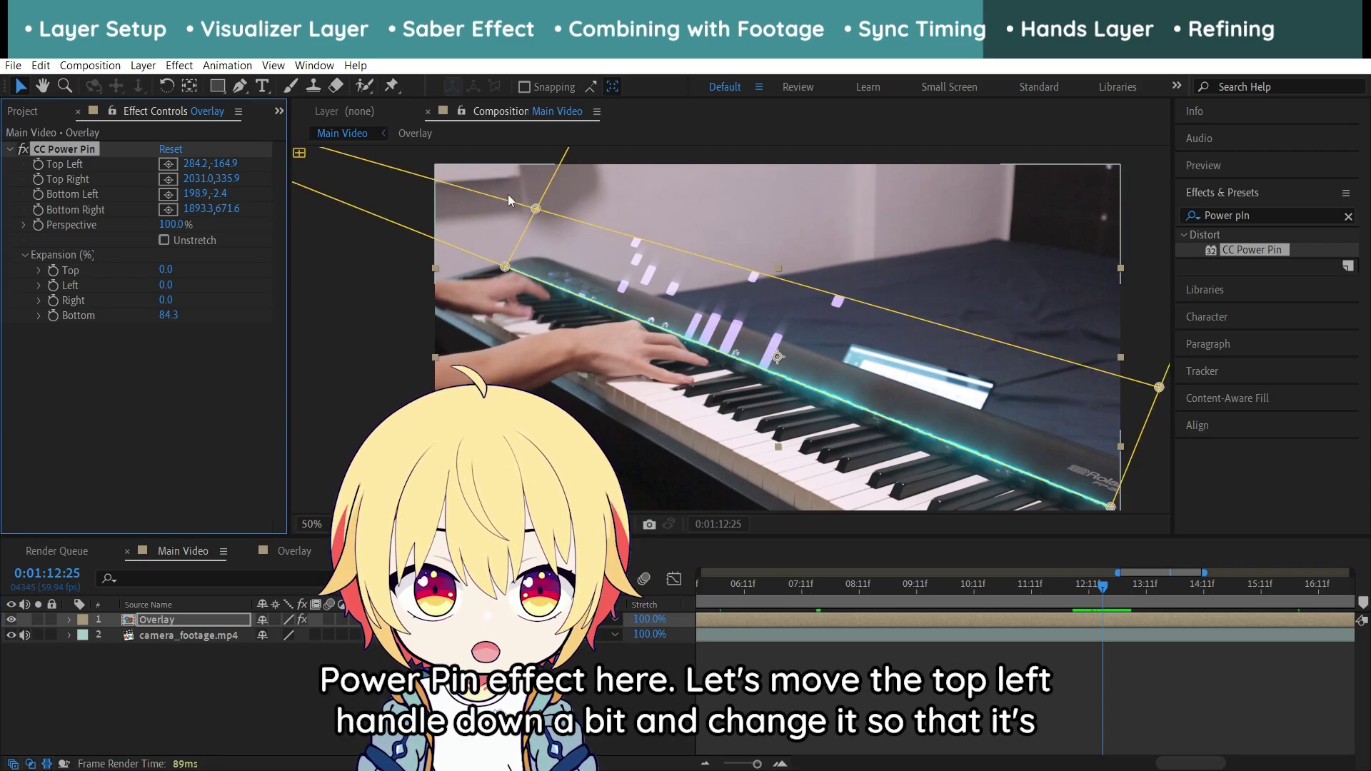
scroll(507, 194, "up", 4)
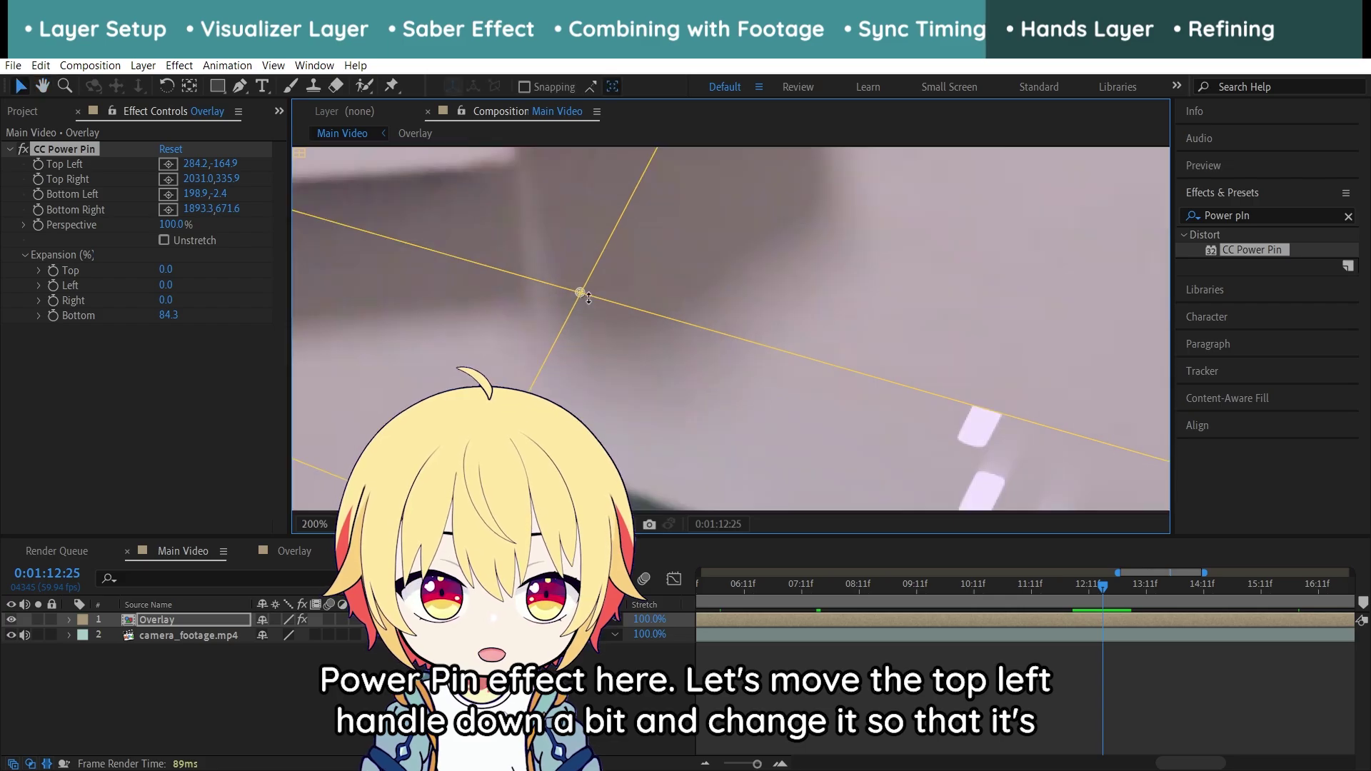
left_click_drag(588, 299, 593, 359)
scroll(562, 315, "down", 2)
scroll(576, 238, "down", 1)
left_click_drag(576, 238, 572, 242)
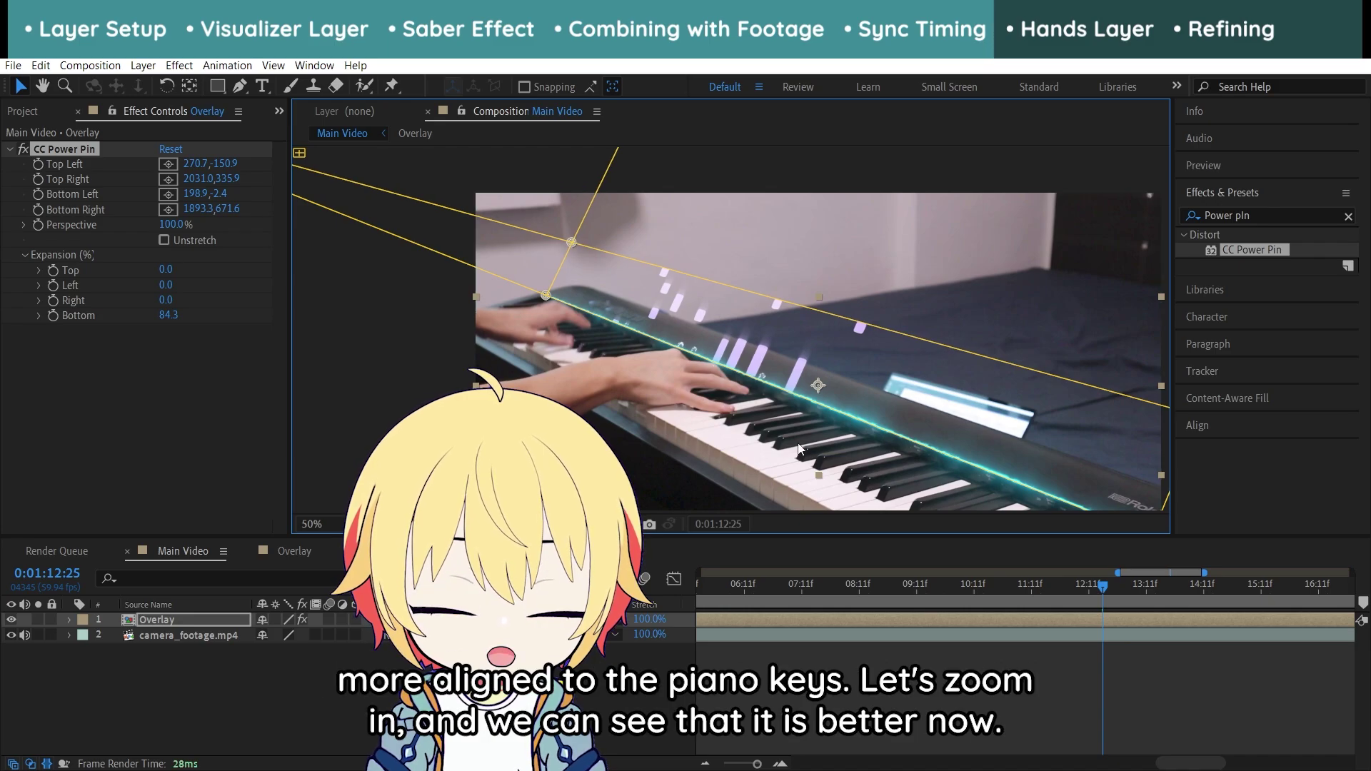
Examine the notes' alignment with the piano keys up close at 0:01:12:25 and preview the playback from there
scroll(799, 448, "up", 2)
scroll(828, 400, "up", 1)
scroll(842, 365, "up", 1)
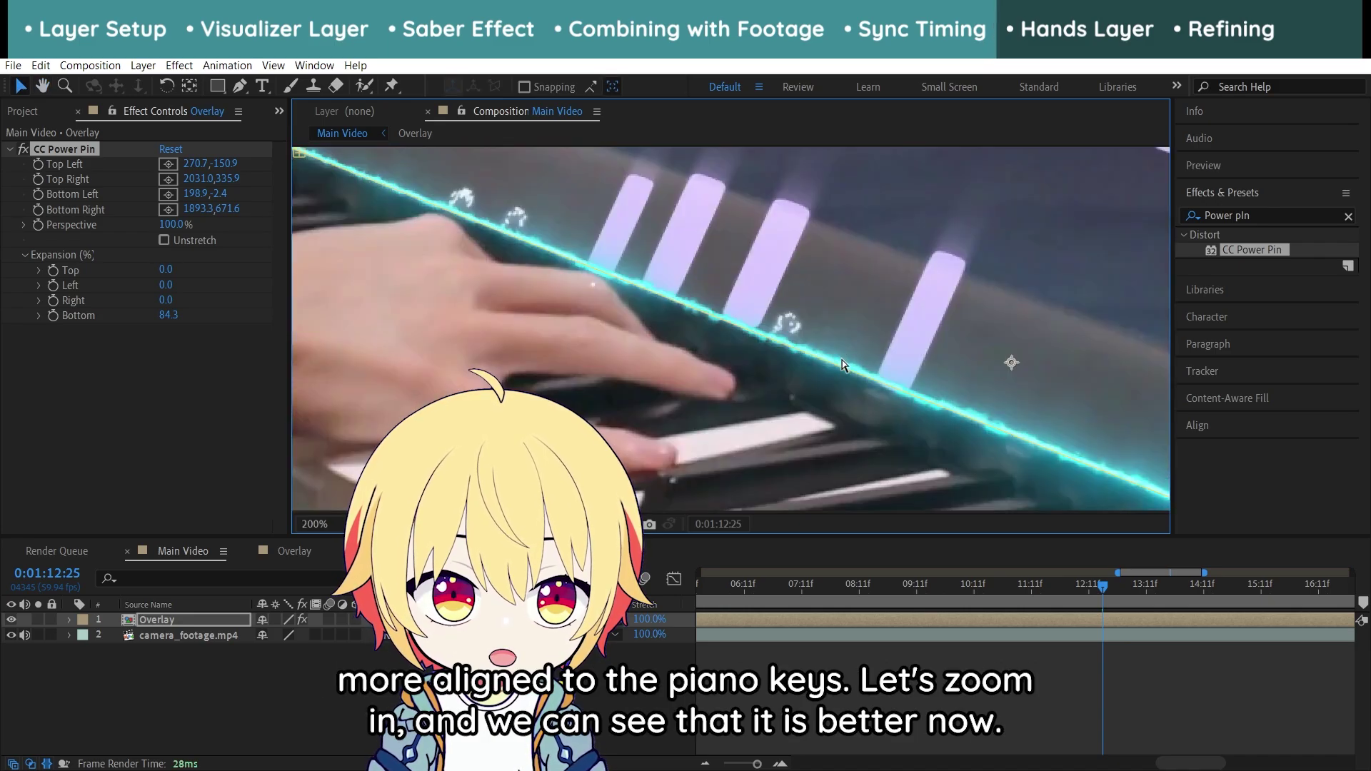
scroll(878, 369, "down", 2)
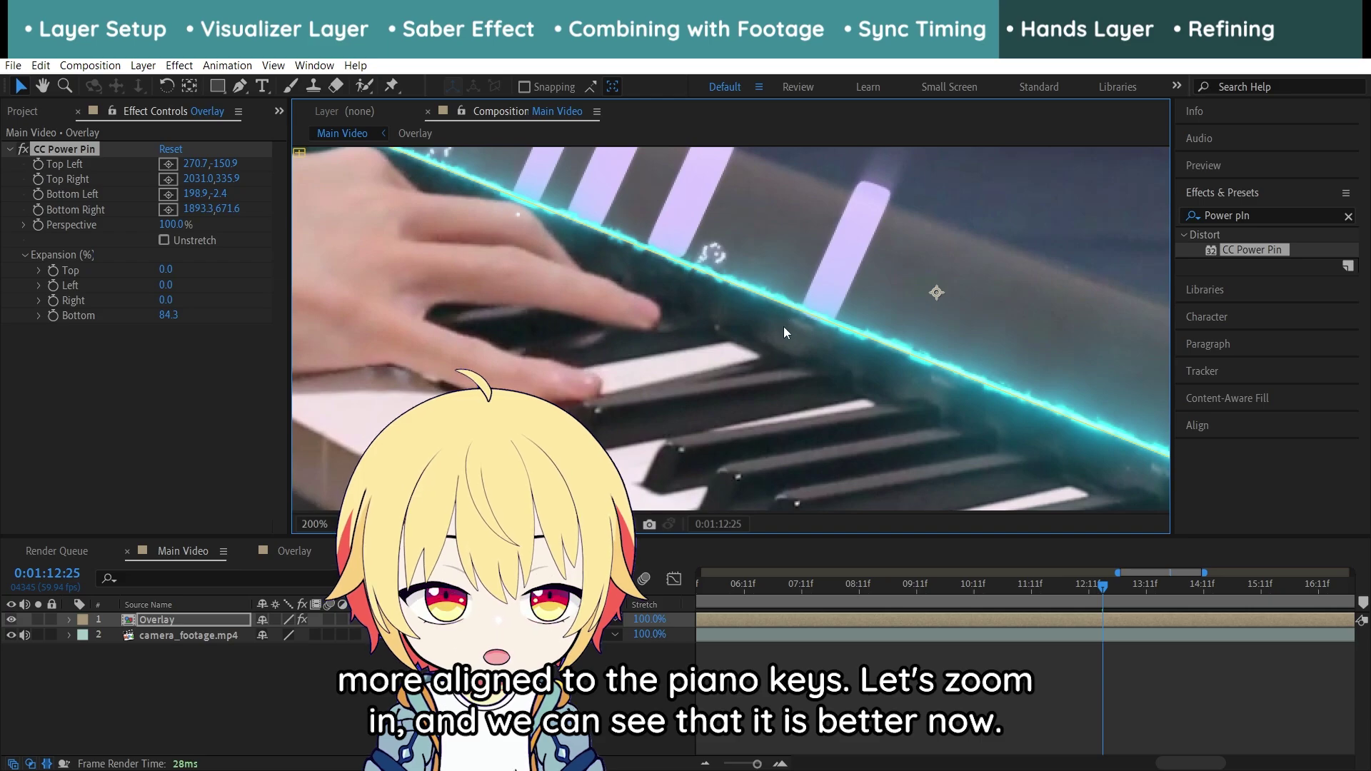
scroll(822, 324, "down", 4)
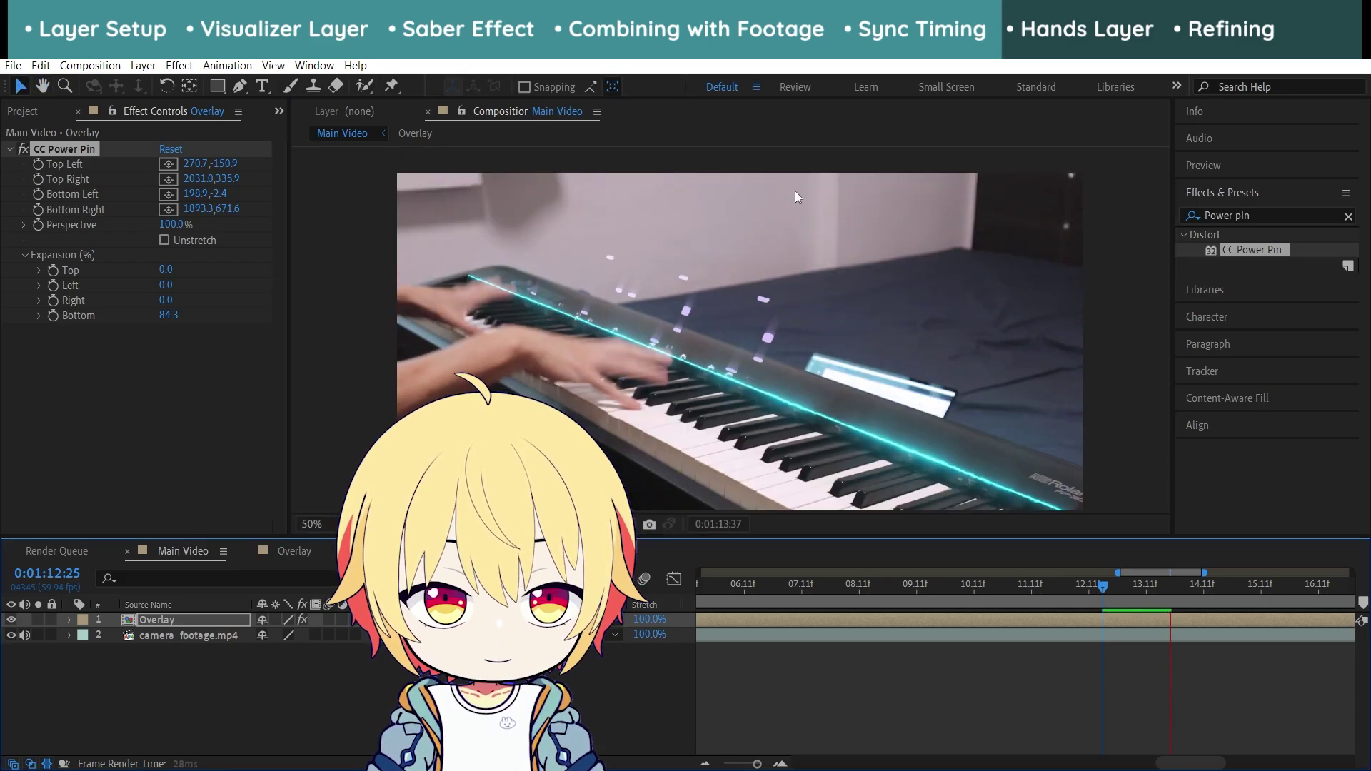
key("space")
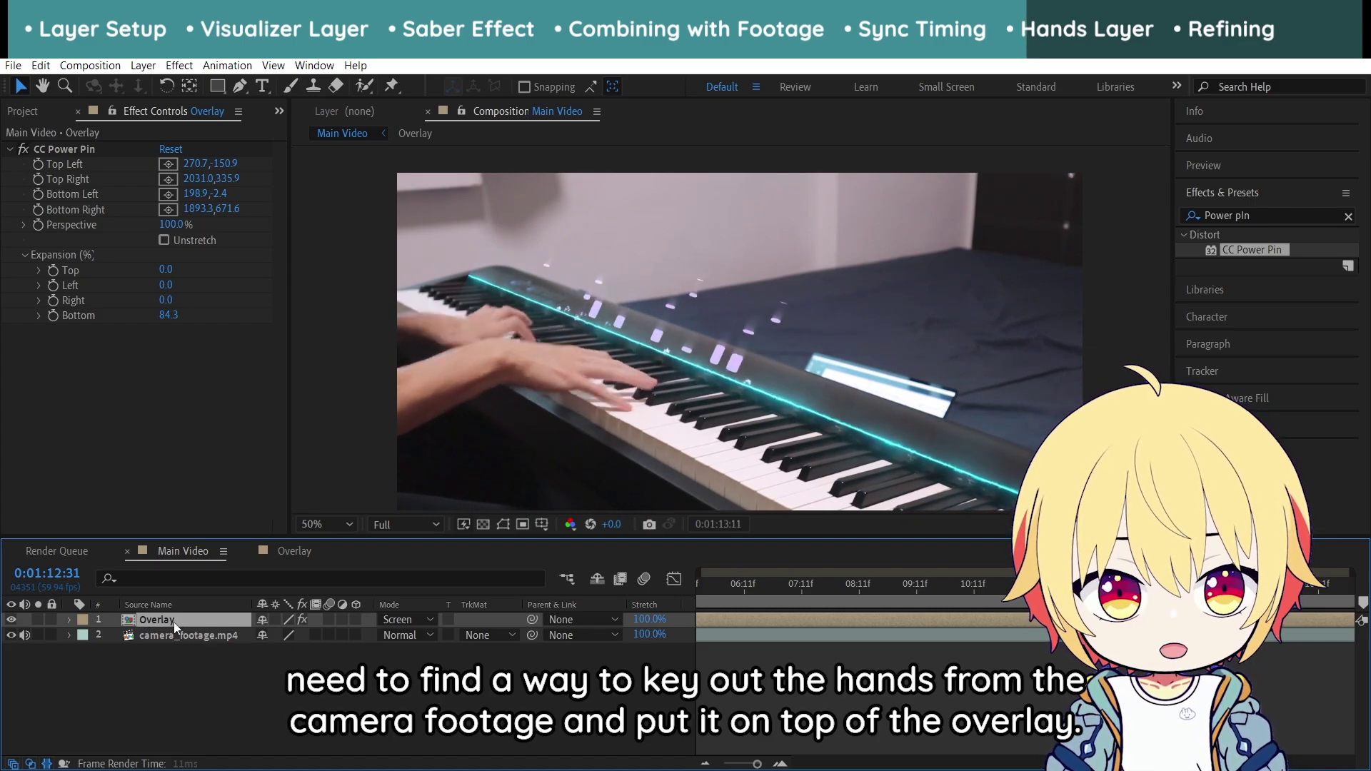
key("space")
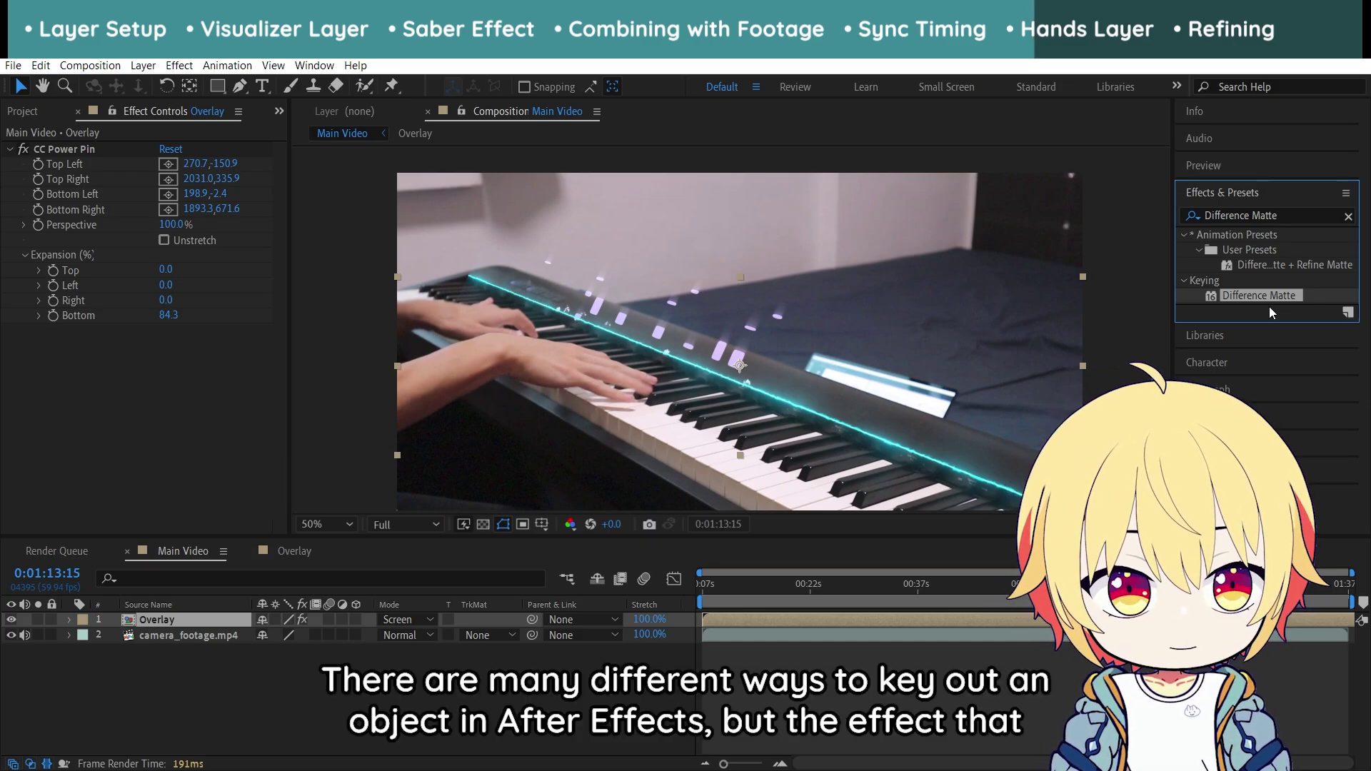
Go to the clip's start at 0:00:07:11, where no hands cover the piano, and duplicate the camera_footage.mp4 layer
left_click_drag(1259, 293, 228, 637)
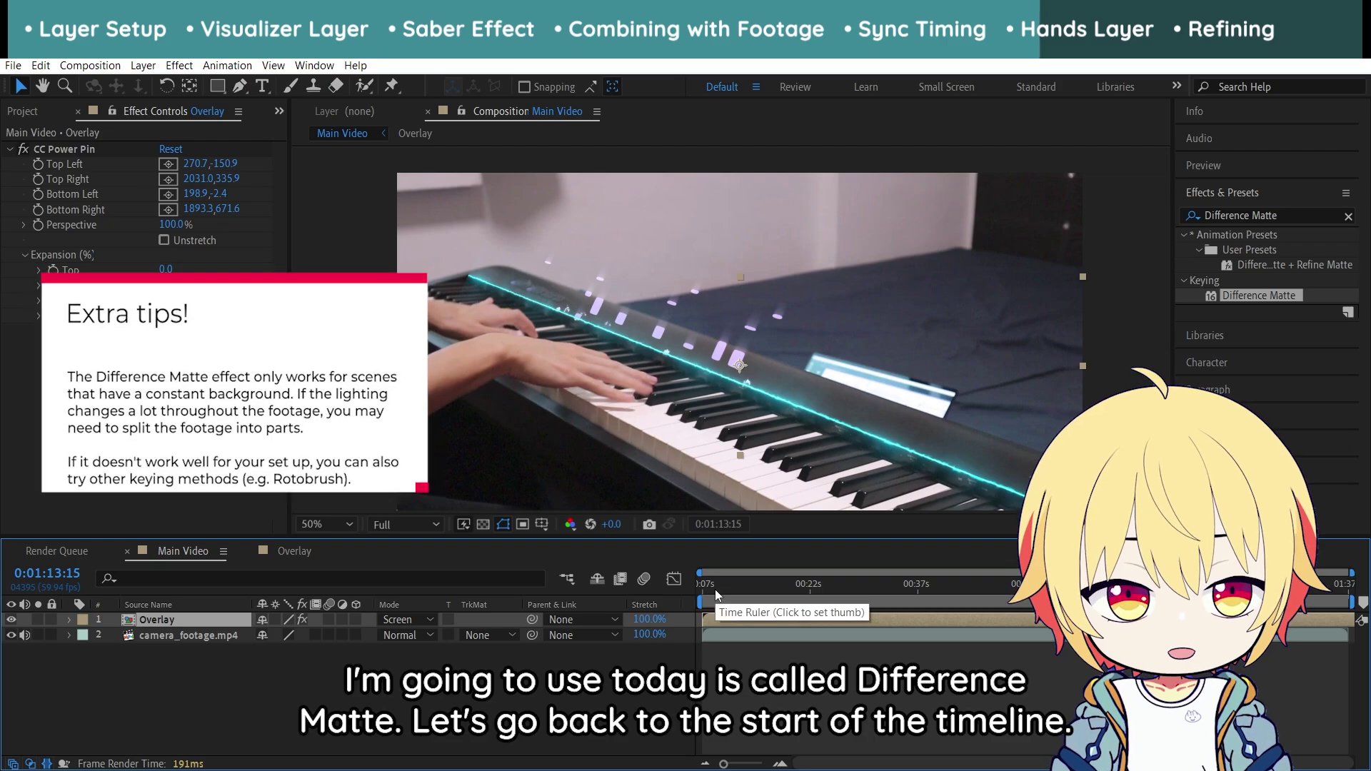
left_click_drag(714, 589, 703, 591)
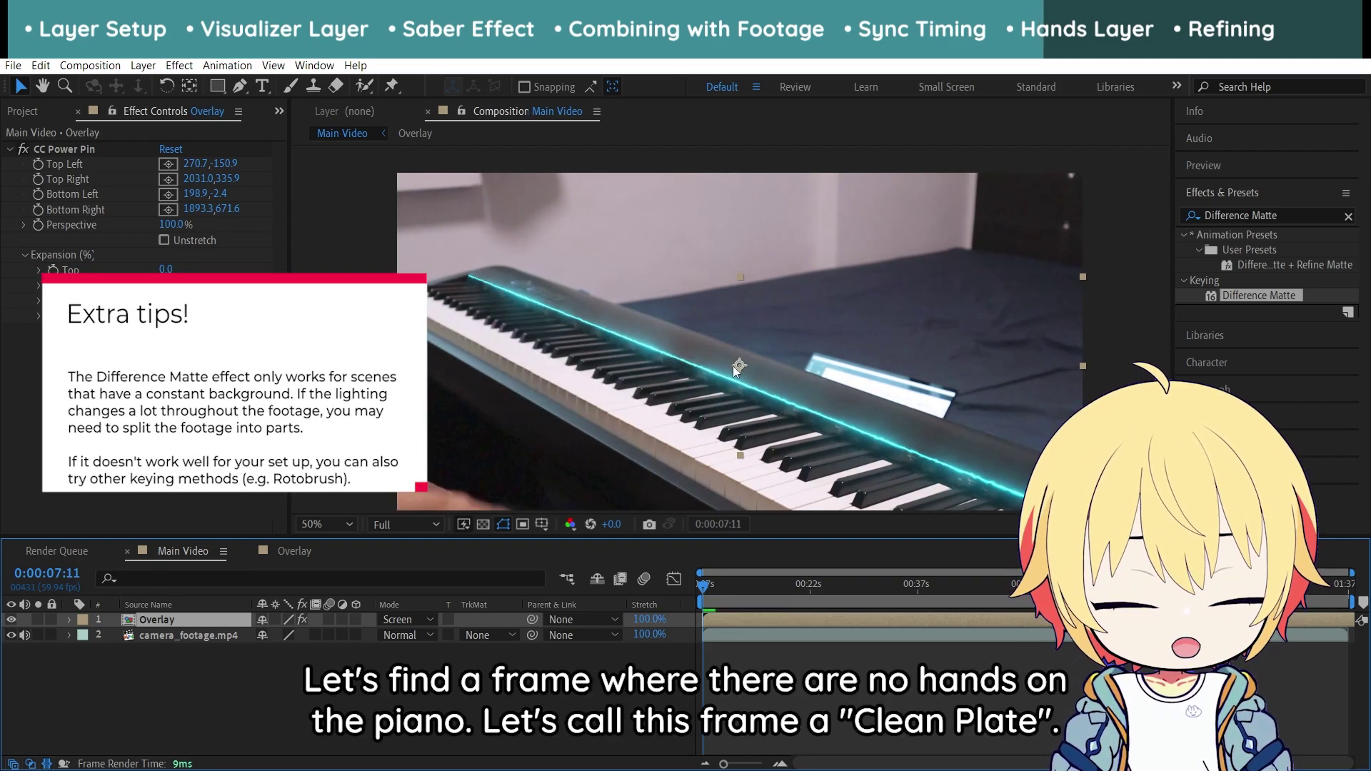
left_click_drag(464, 223, 431, 193)
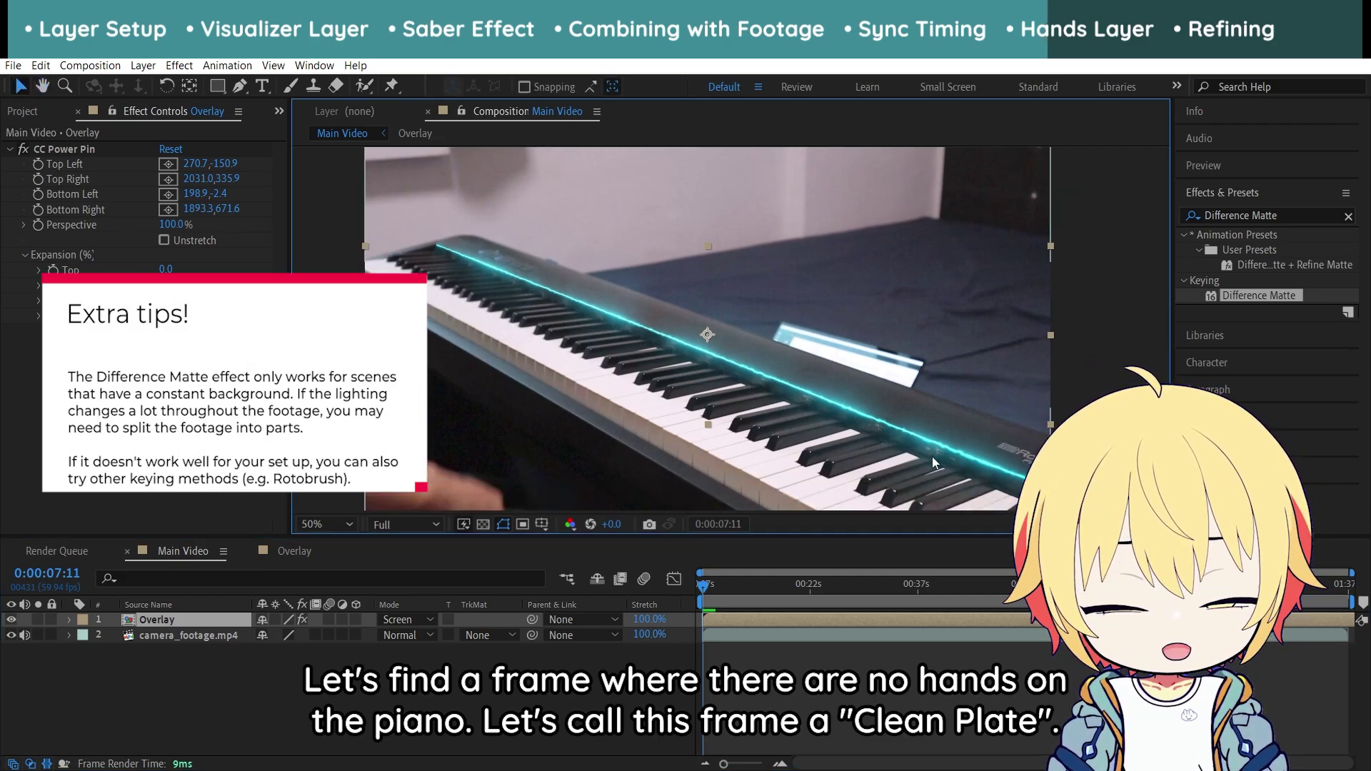
left_click(200, 635)
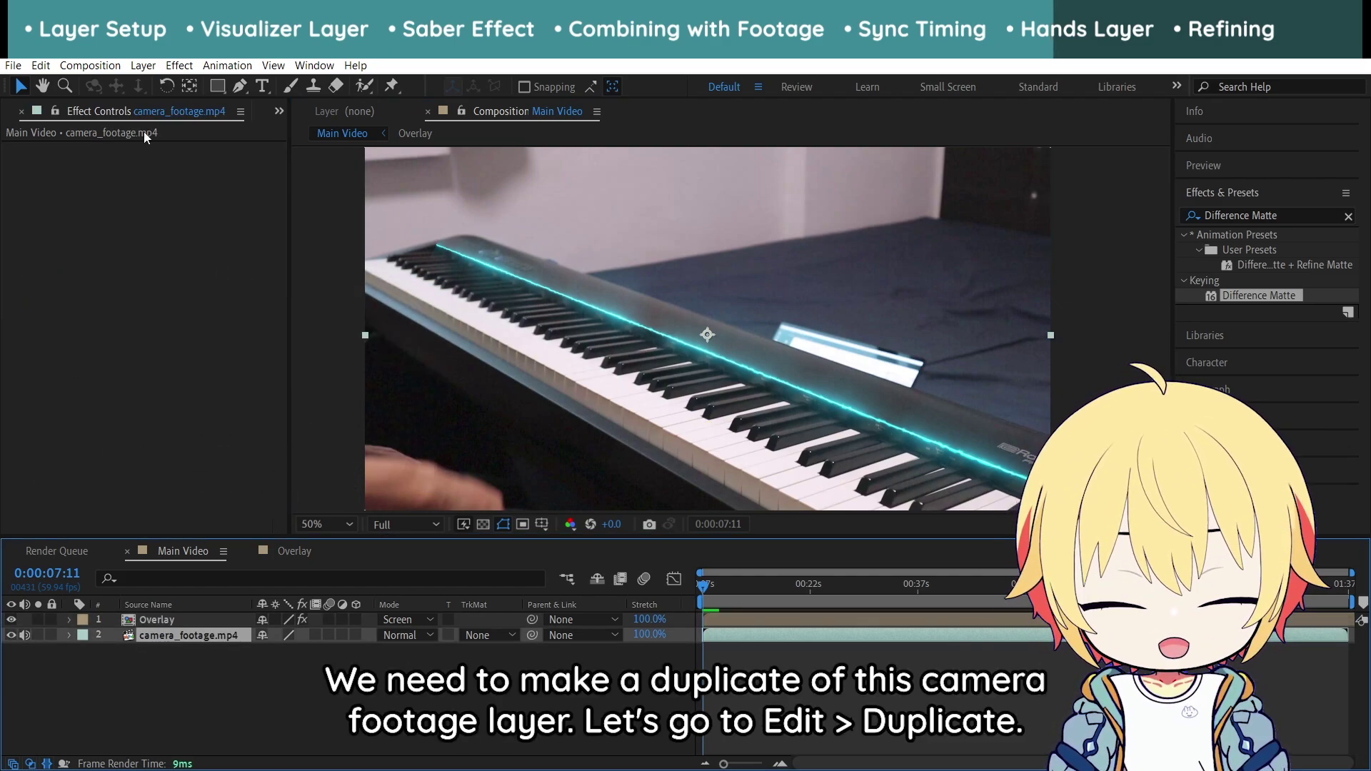
left_click(41, 65)
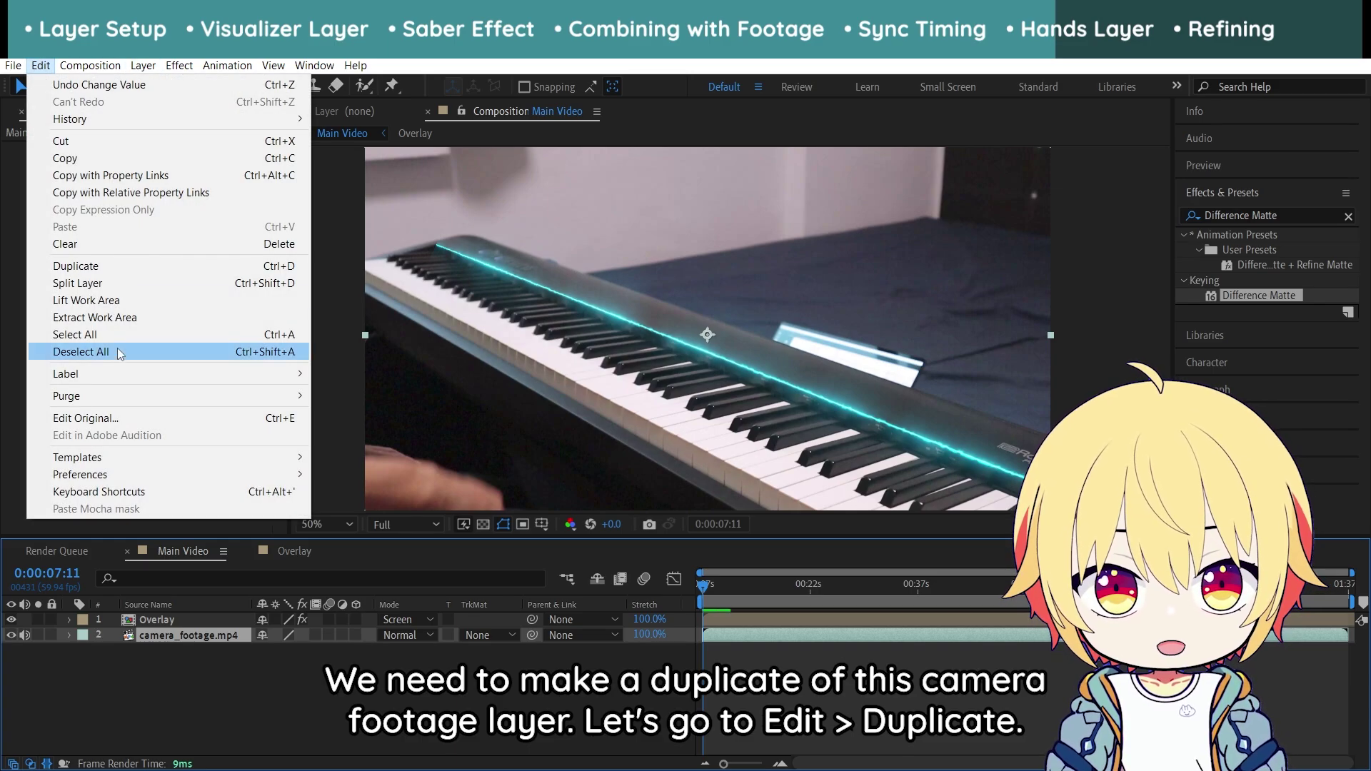
left_click(139, 268)
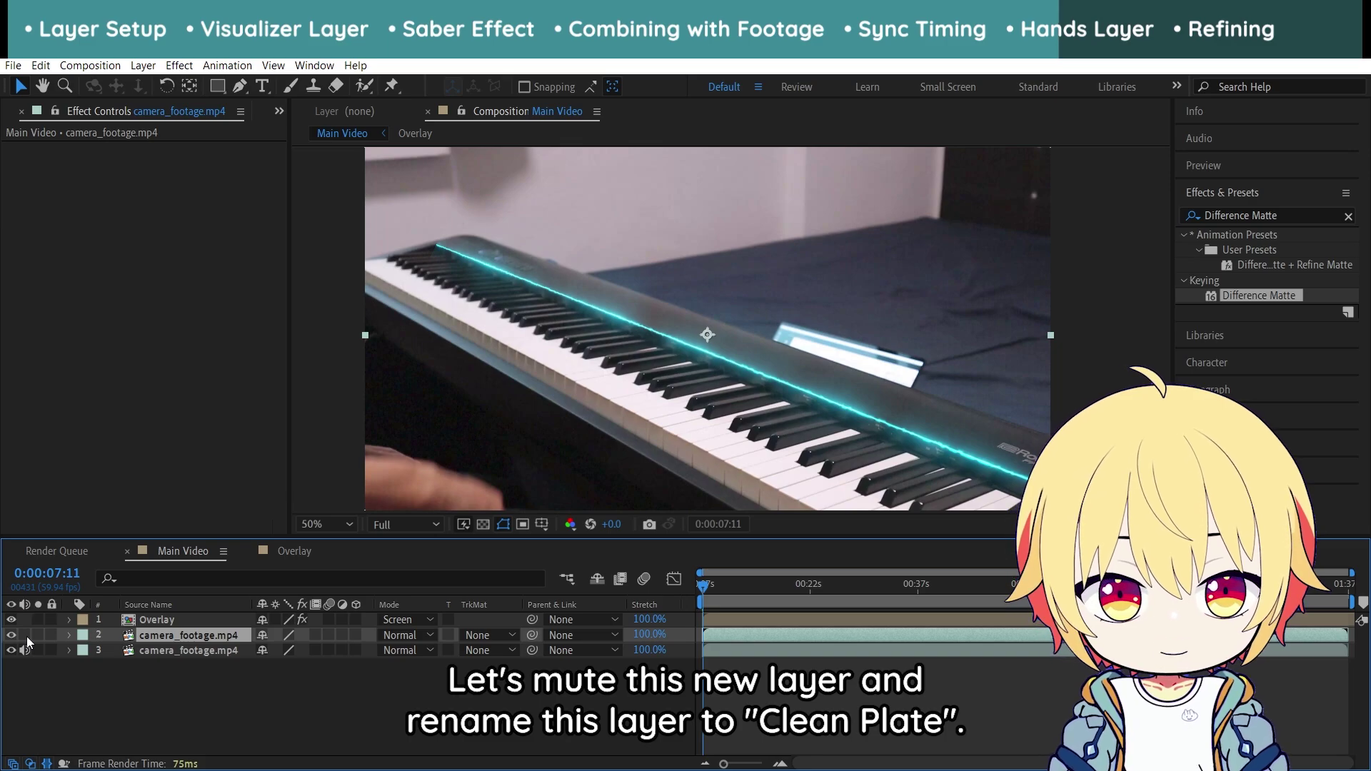
Rename the duplicated camera_footage.mp4 layer directly below the Overlay to Clean Plate
right_click(161, 635)
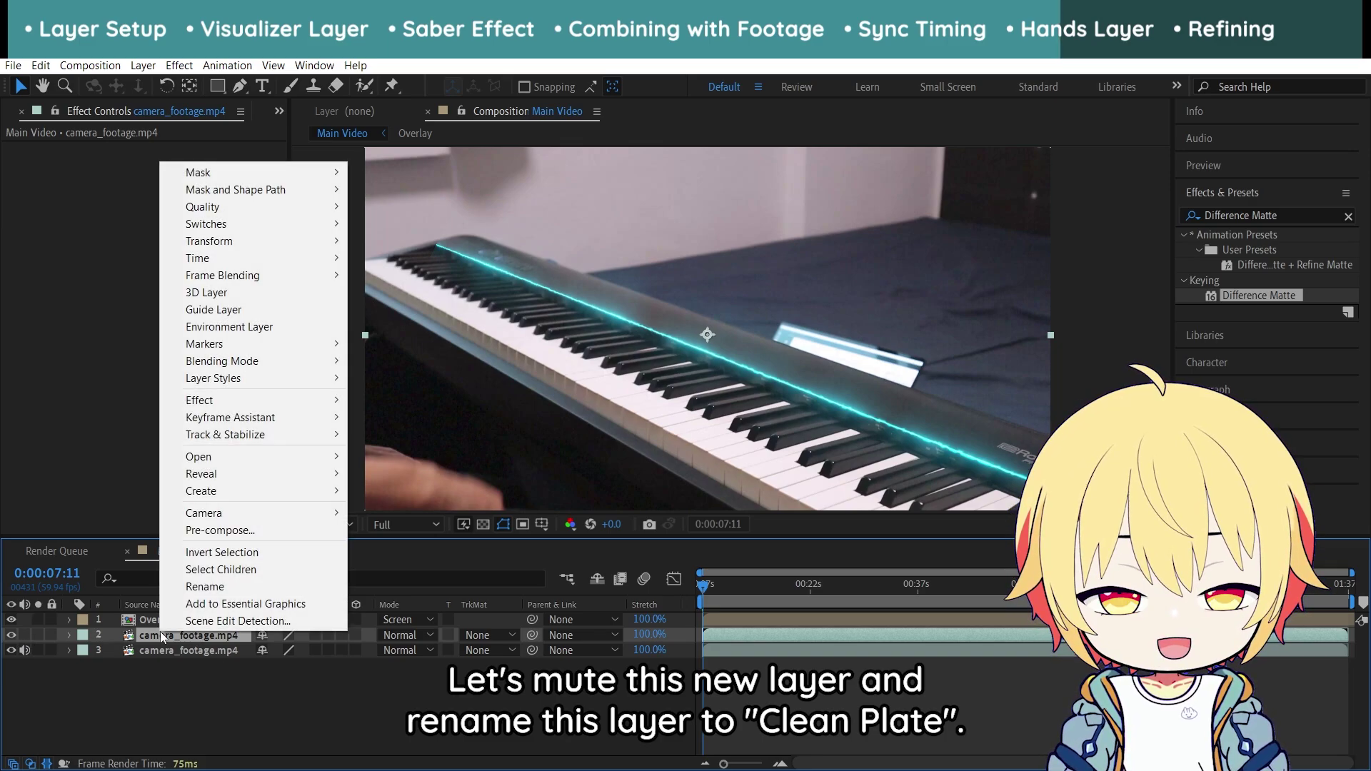
left_click(205, 586)
type("Clean Plate")
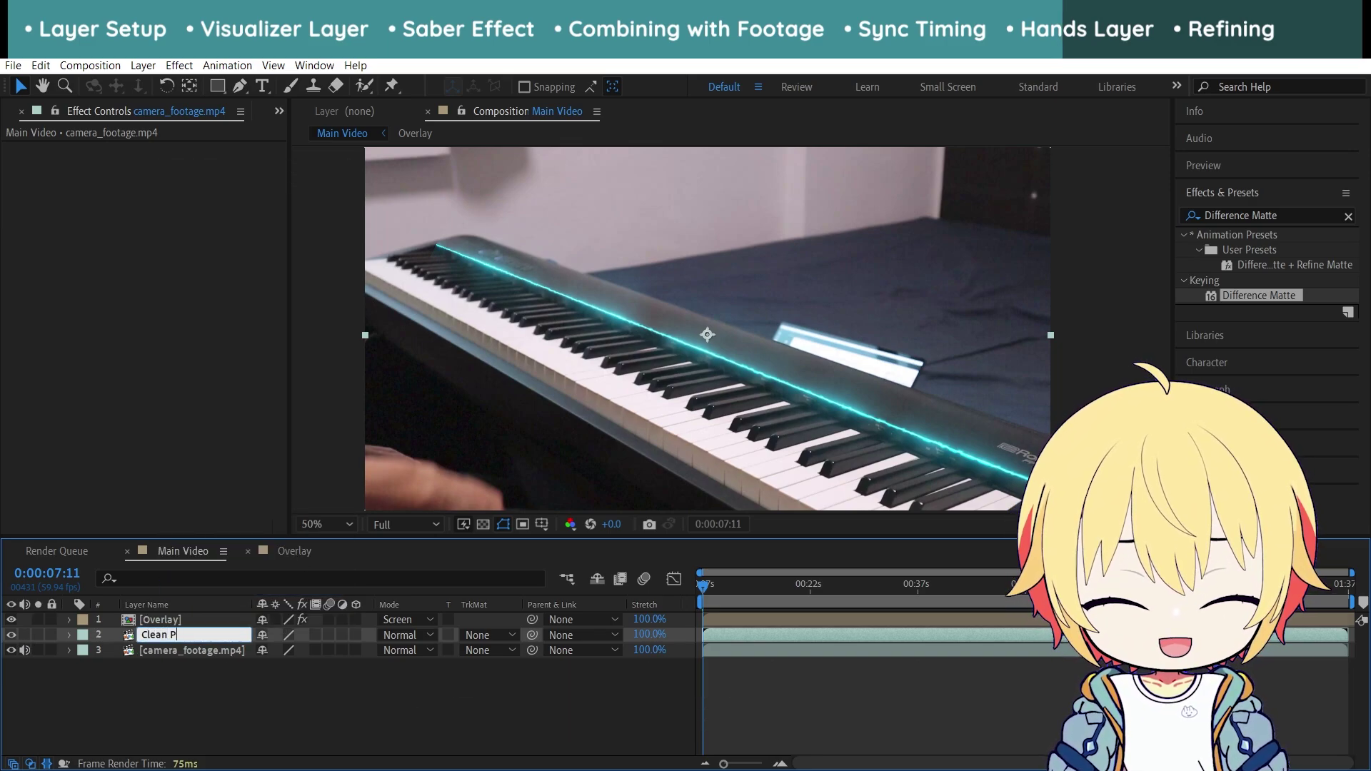
key("Return")
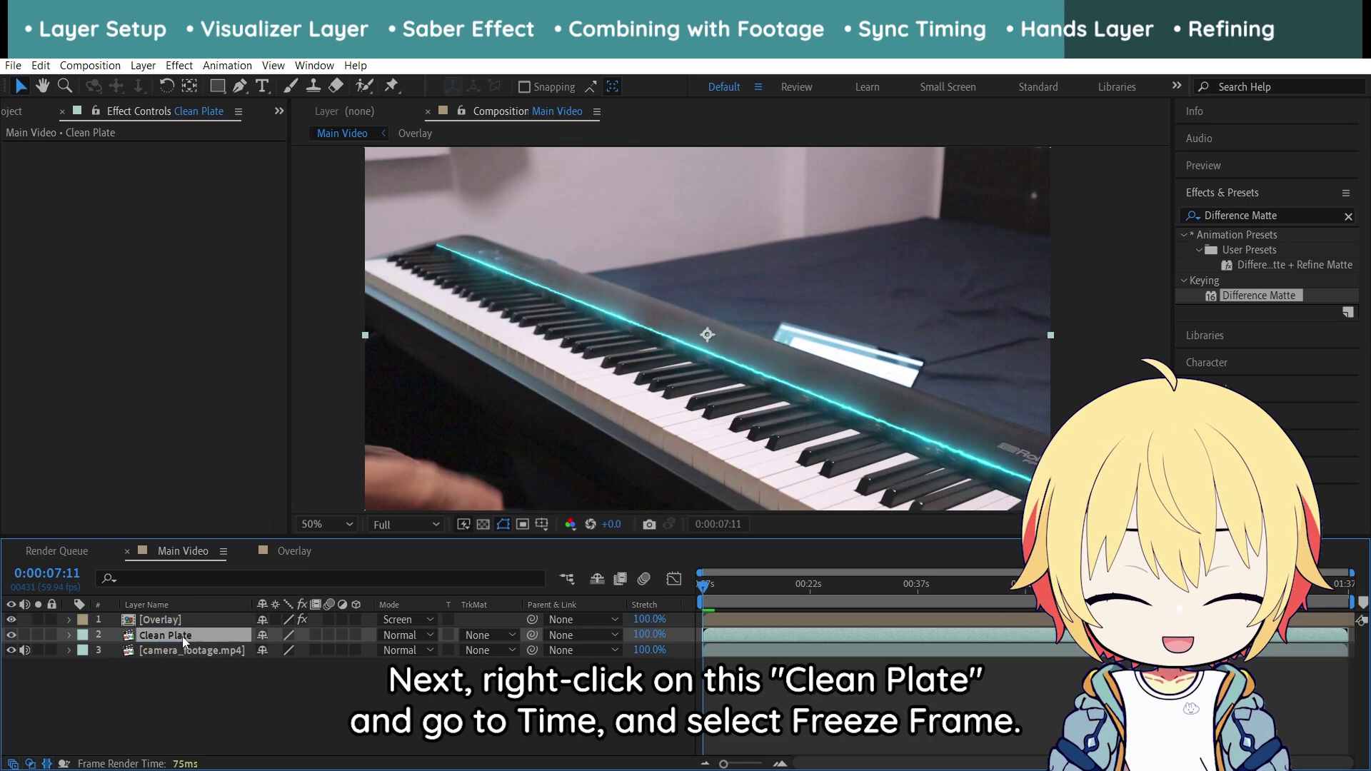
Apply Freeze Frame to the Clean Plate layer at 0:00:07:11
right_click(181, 640)
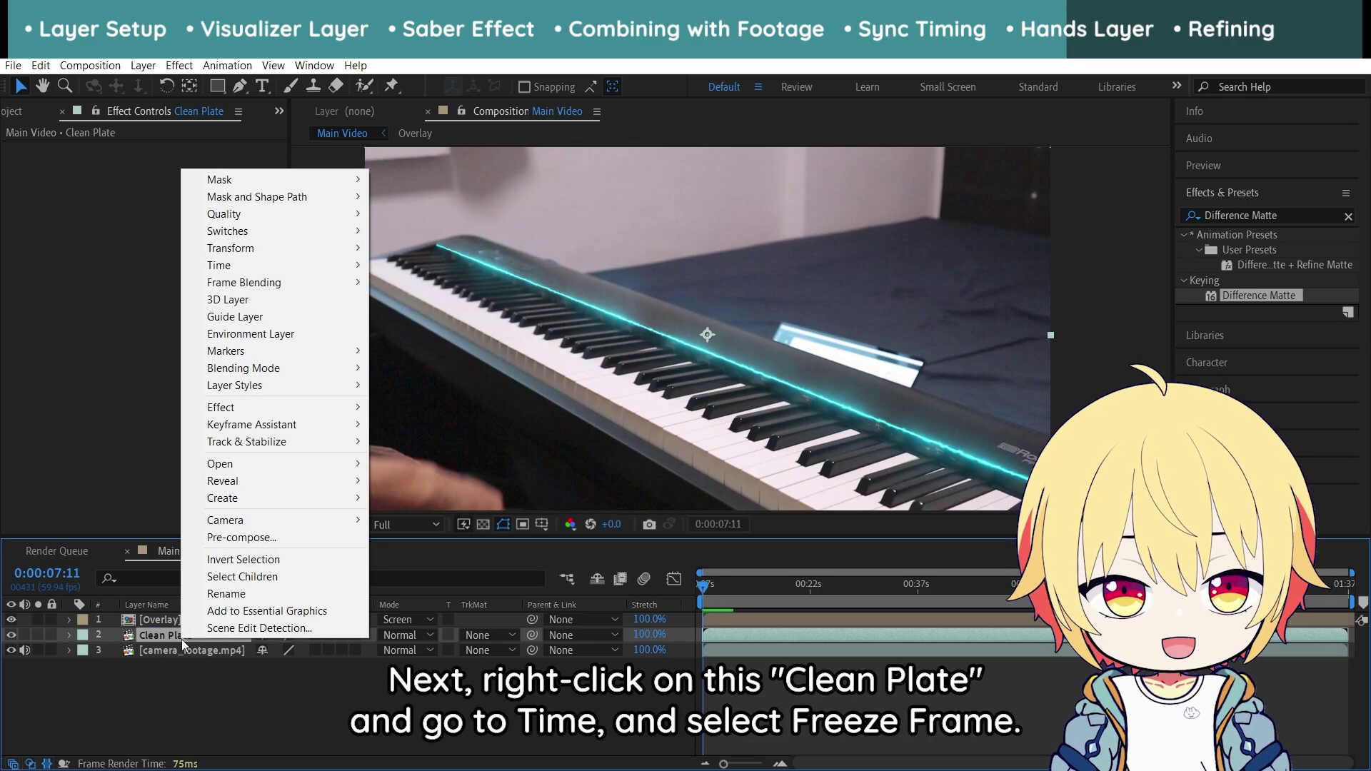
mouse_move(290, 272)
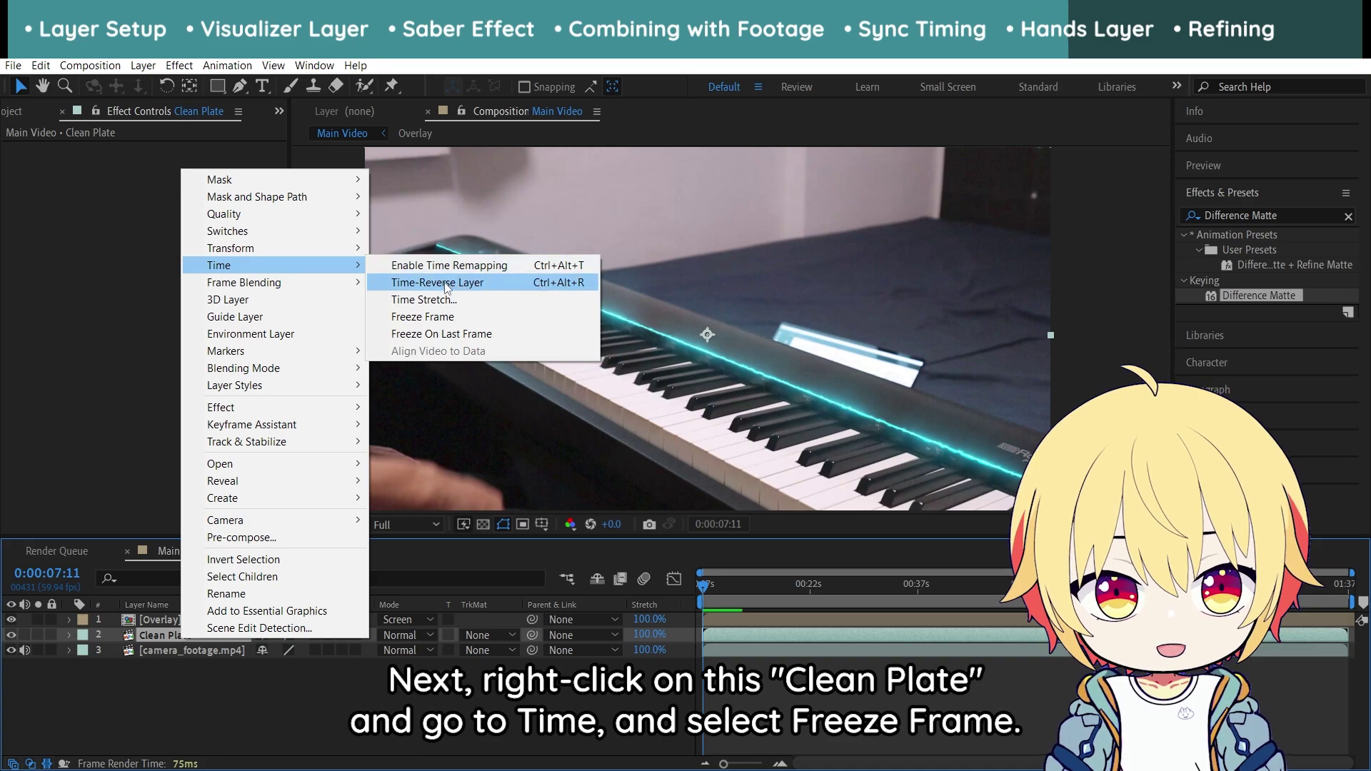
left_click(423, 316)
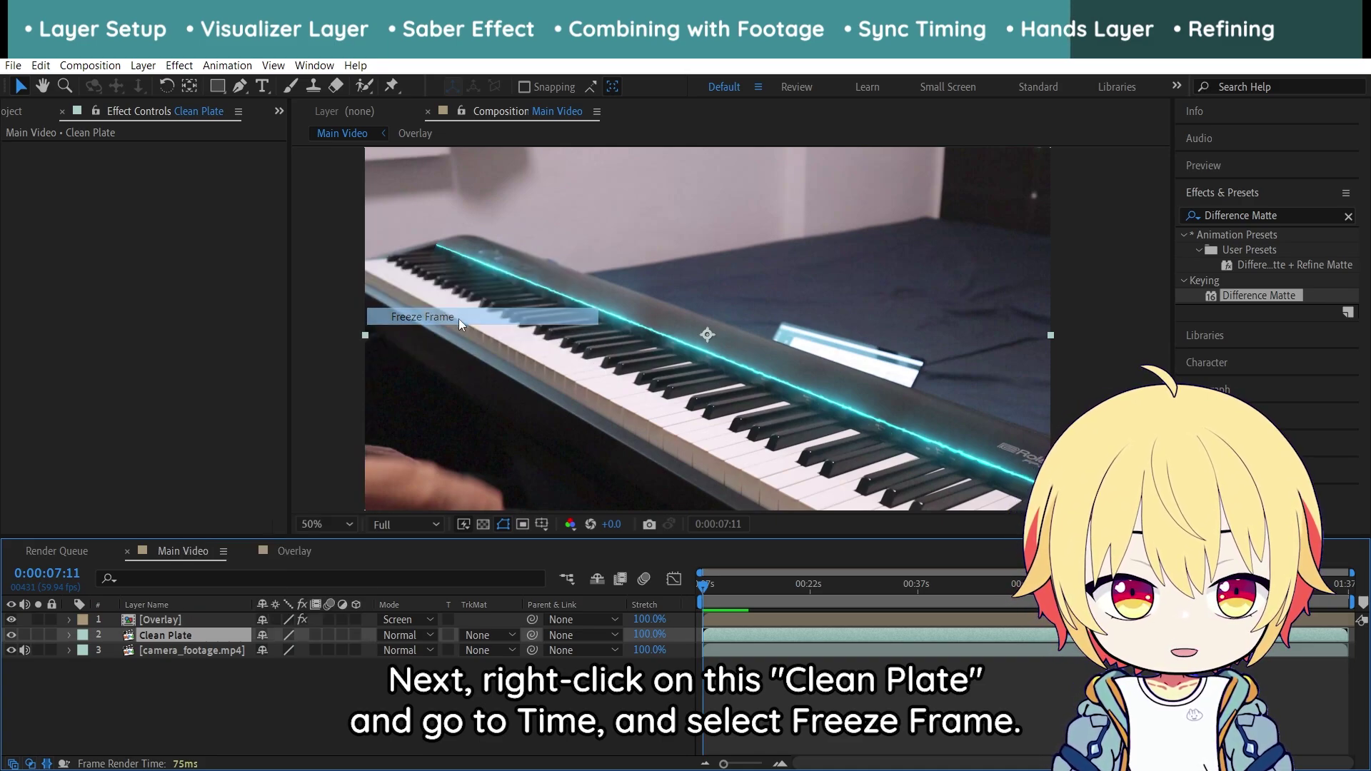
Preview the frozen Clean Plate from about 0:00:34:40 and move that layer below camera_footage.mp4
left_click_drag(704, 586, 902, 599)
key("space")
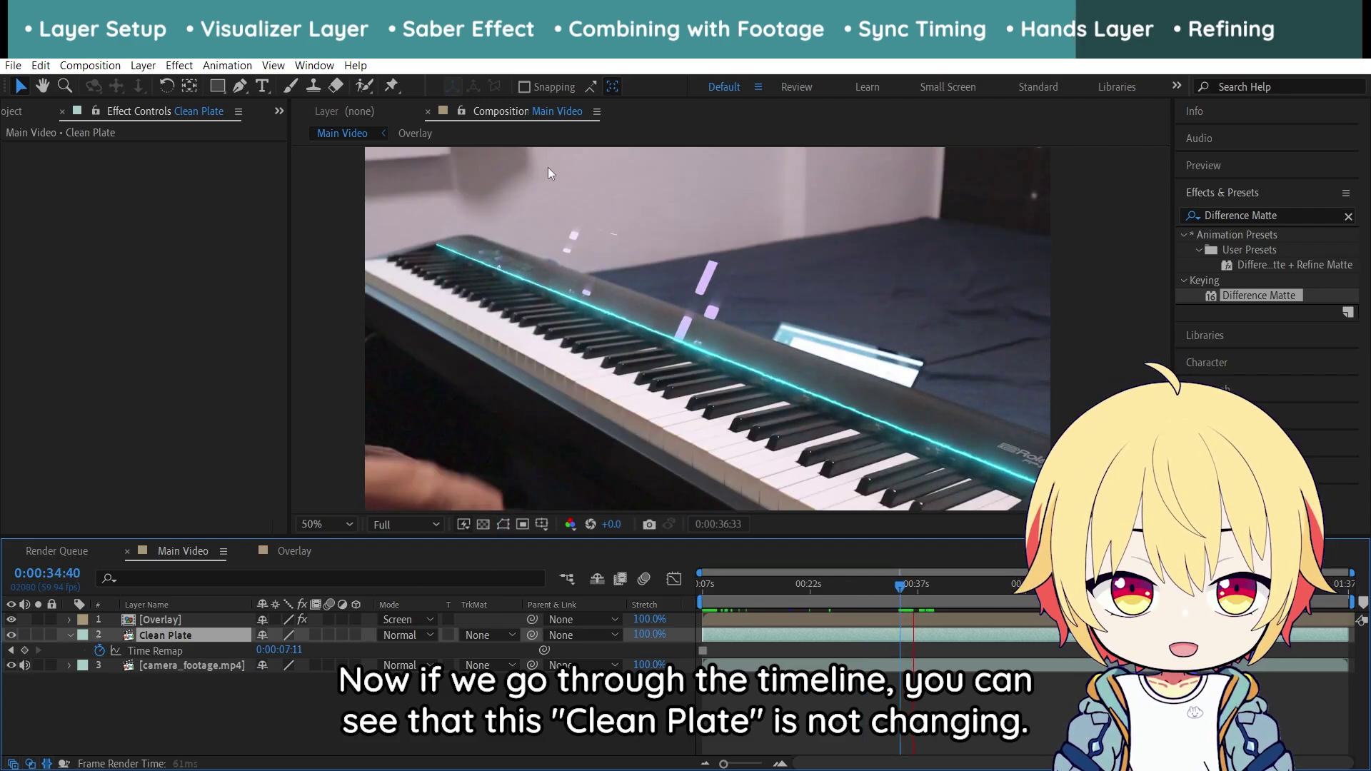
left_click(174, 638)
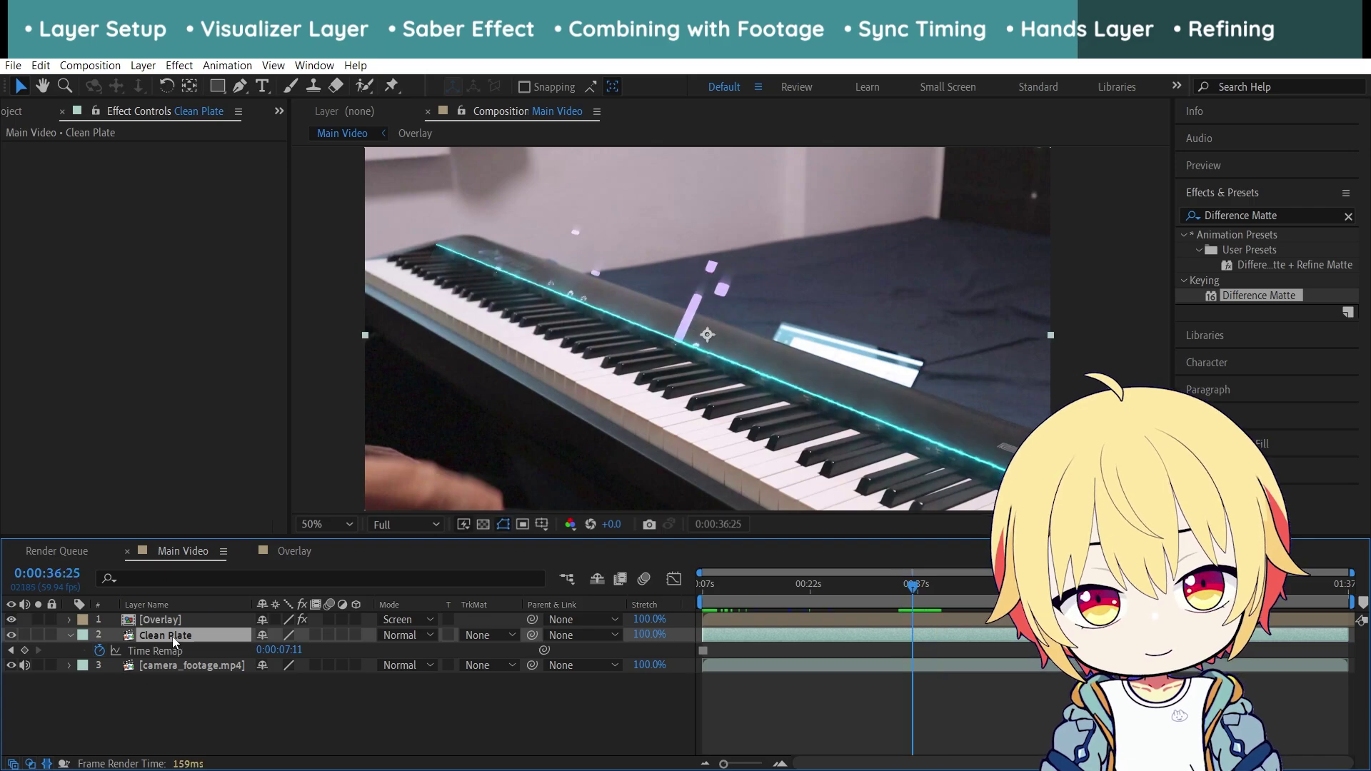
left_click_drag(180, 639, 199, 704)
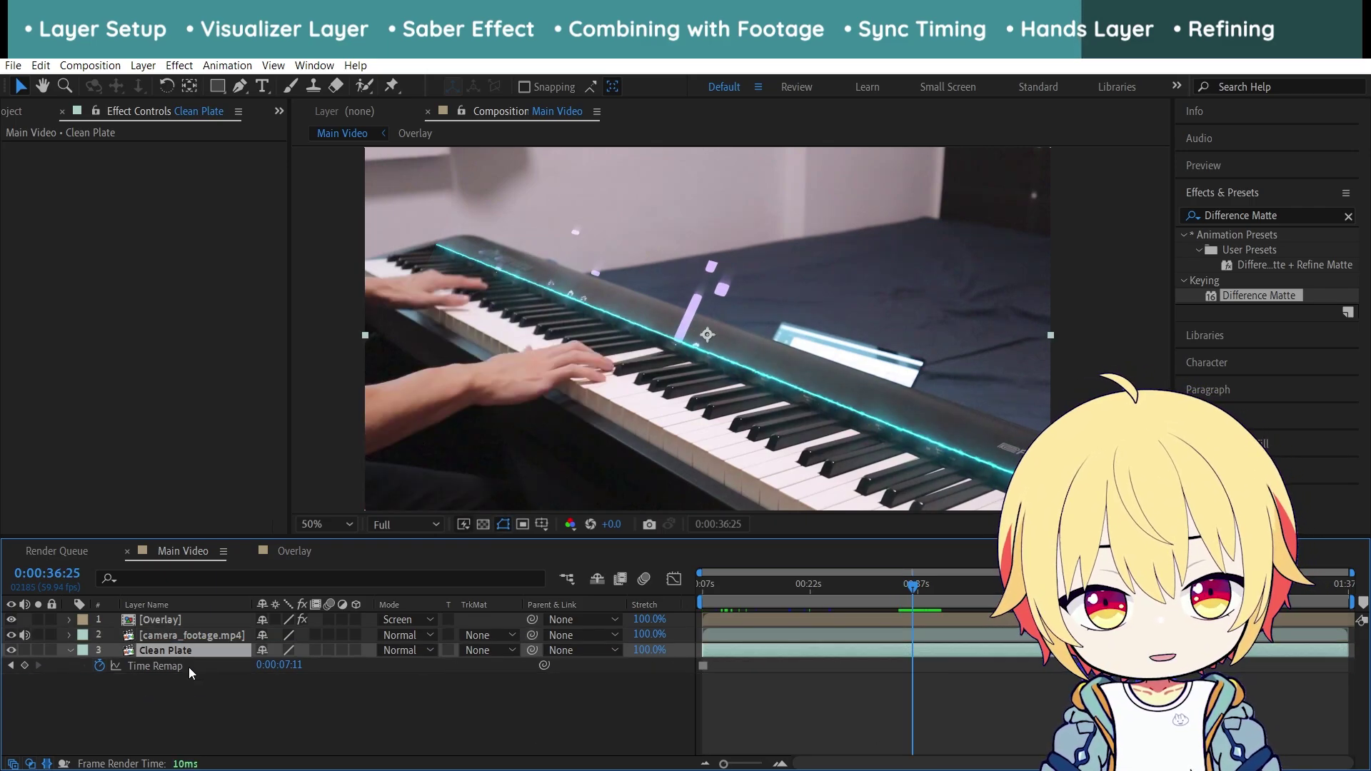
Duplicate the camera_footage.mp4 layer once more
left_click(188, 637)
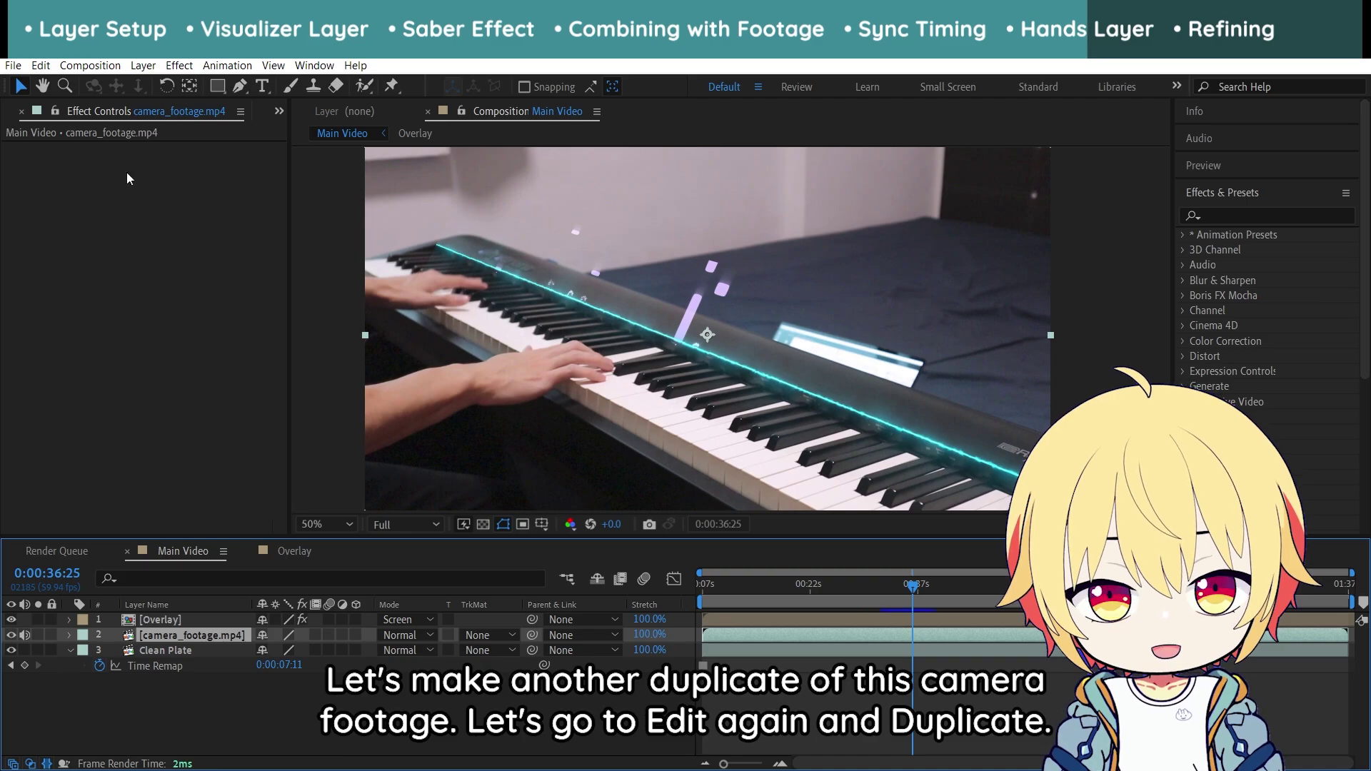
left_click(39, 66)
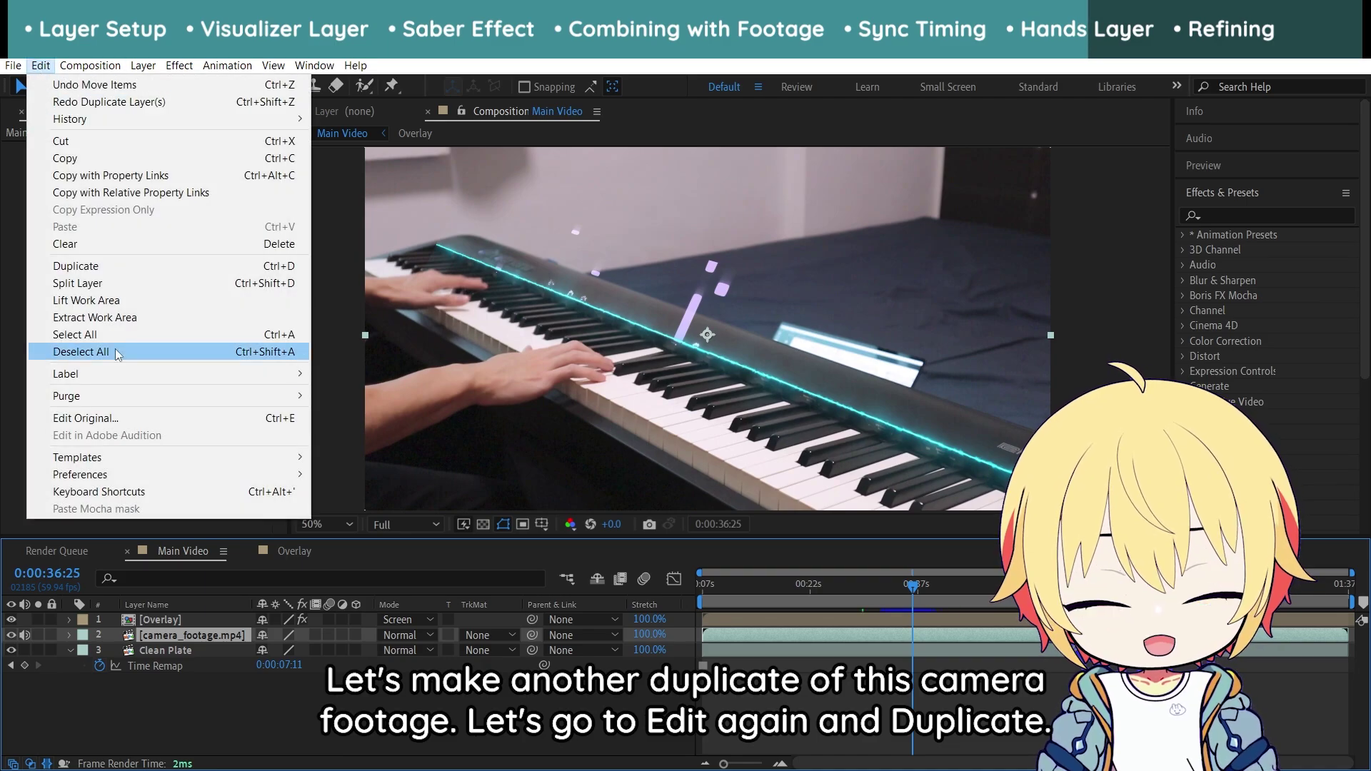
left_click(134, 267)
Rename the upper camera_footage.mp4 copy to Hands and move it above the Overlay layer
right_click(193, 639)
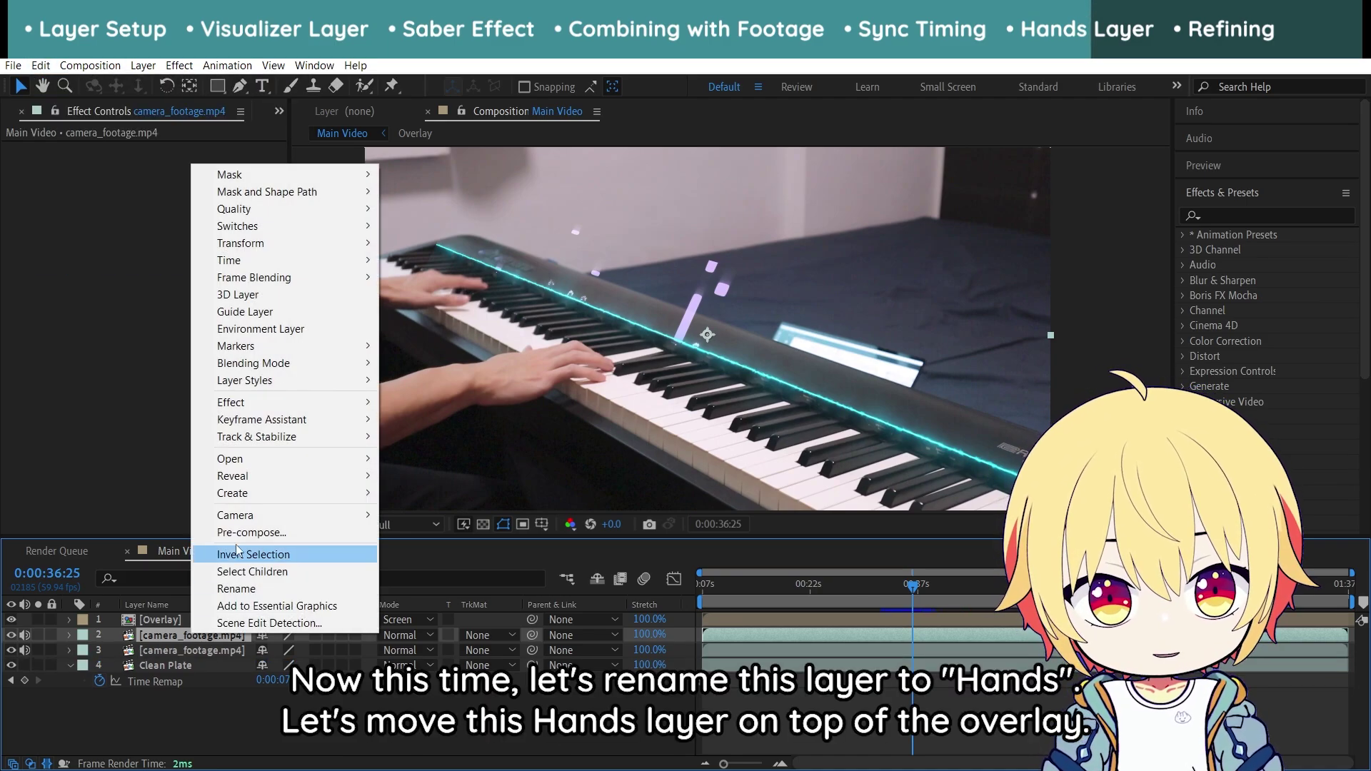
left_click(257, 589)
type("Hand")
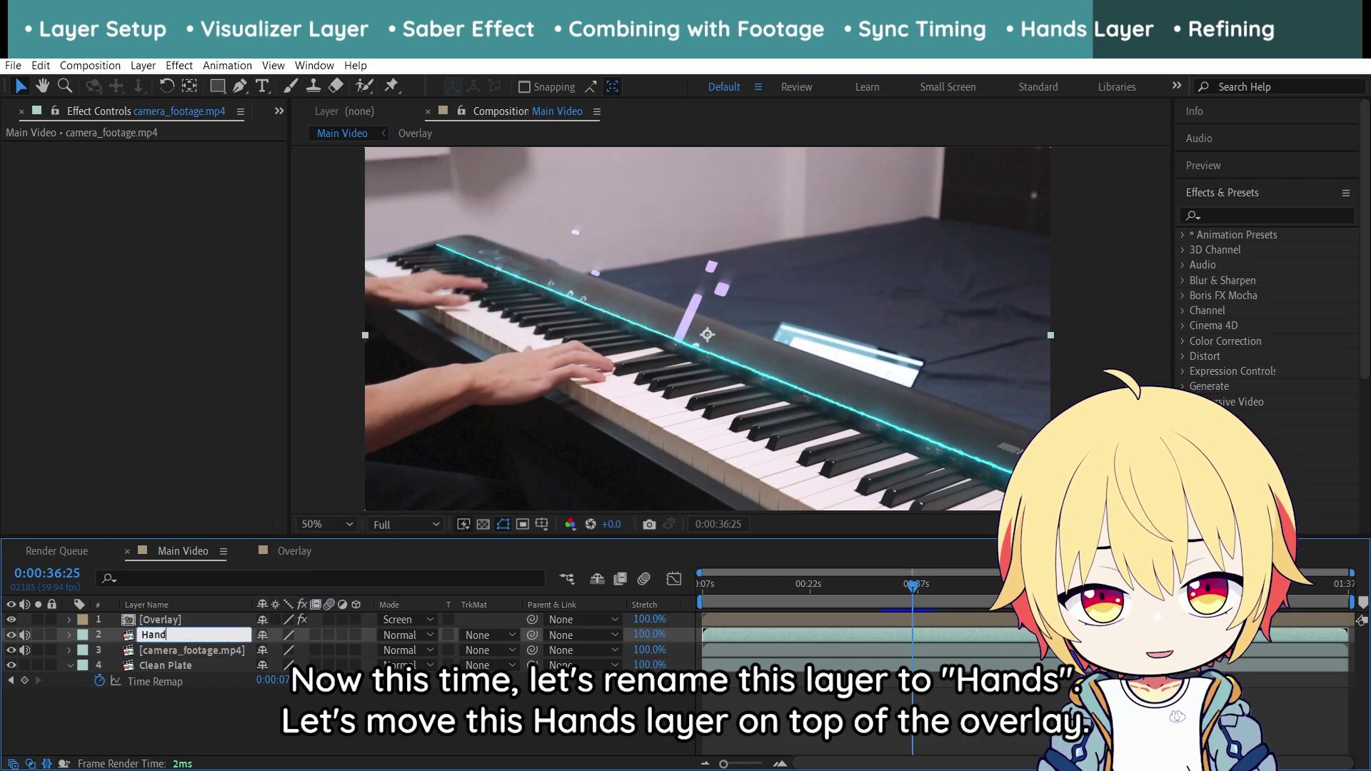
type("s")
key("Return")
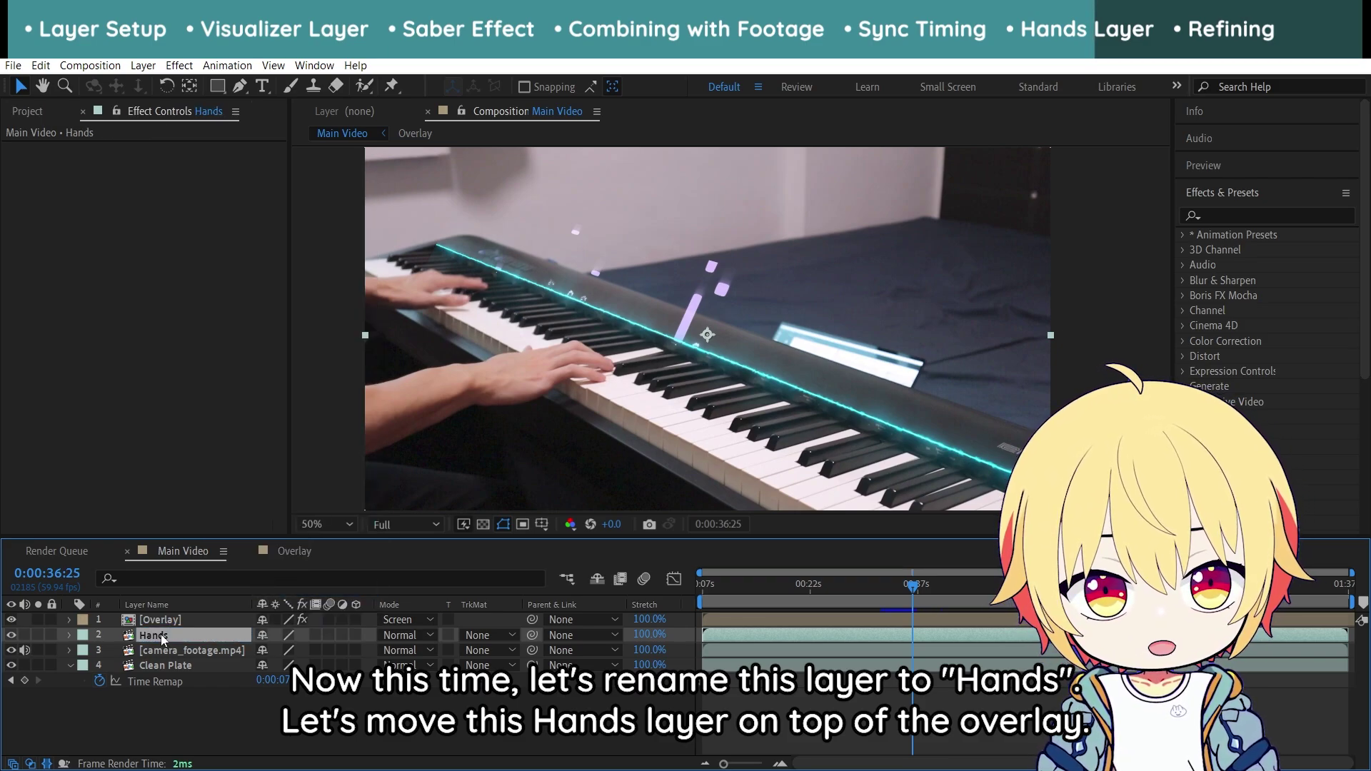
left_click_drag(180, 631, 190, 617)
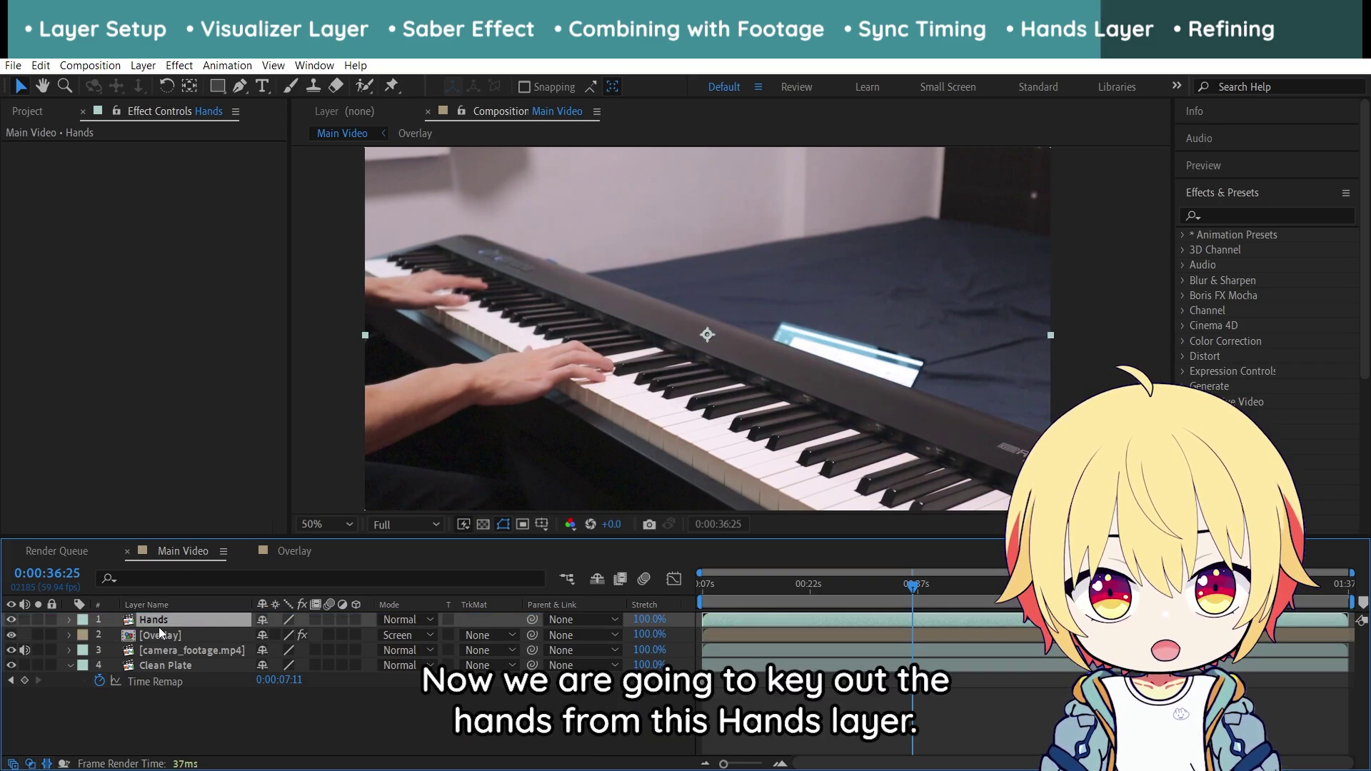
Apply the Difference Matte effect to the Hands layer and set its Difference Layer to Clean Plate
key("ctrl+5")
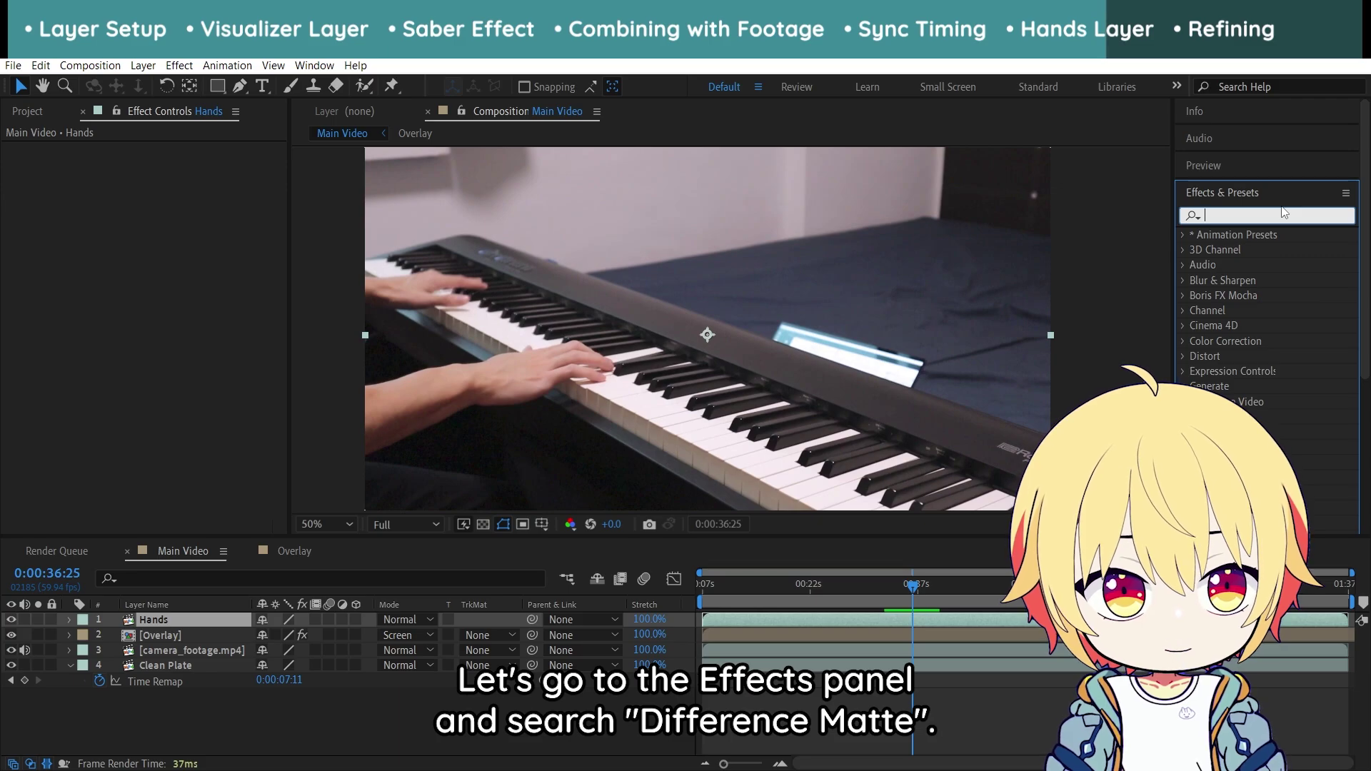
type("differ")
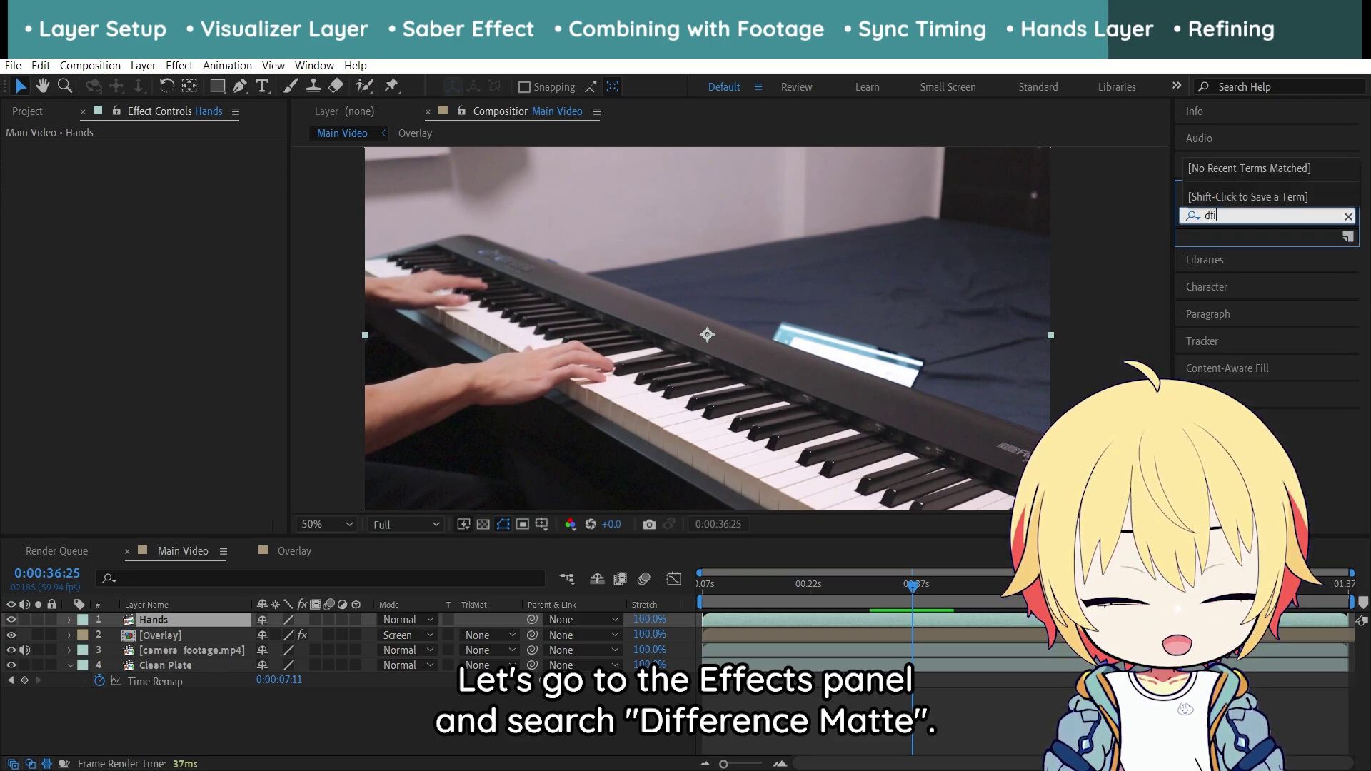
type("ence matte")
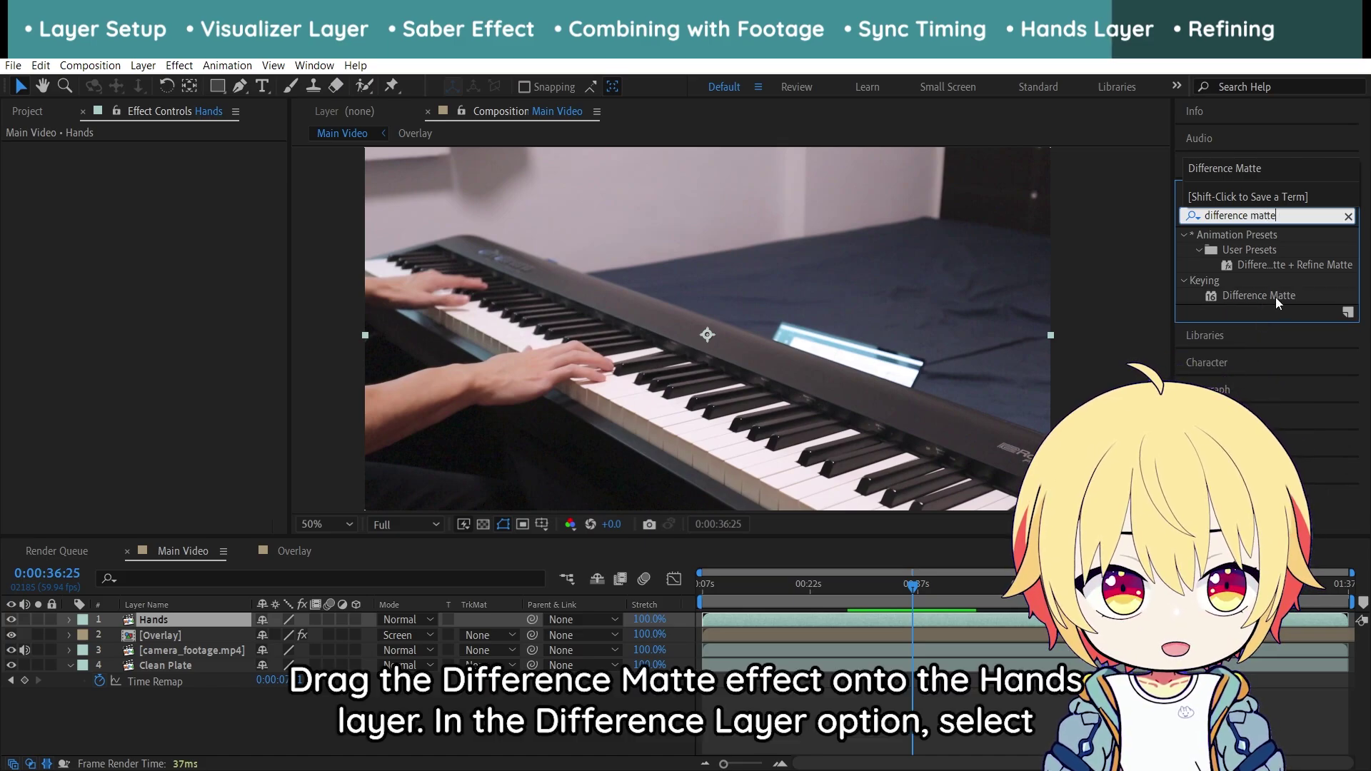
left_click_drag(1277, 296, 164, 616)
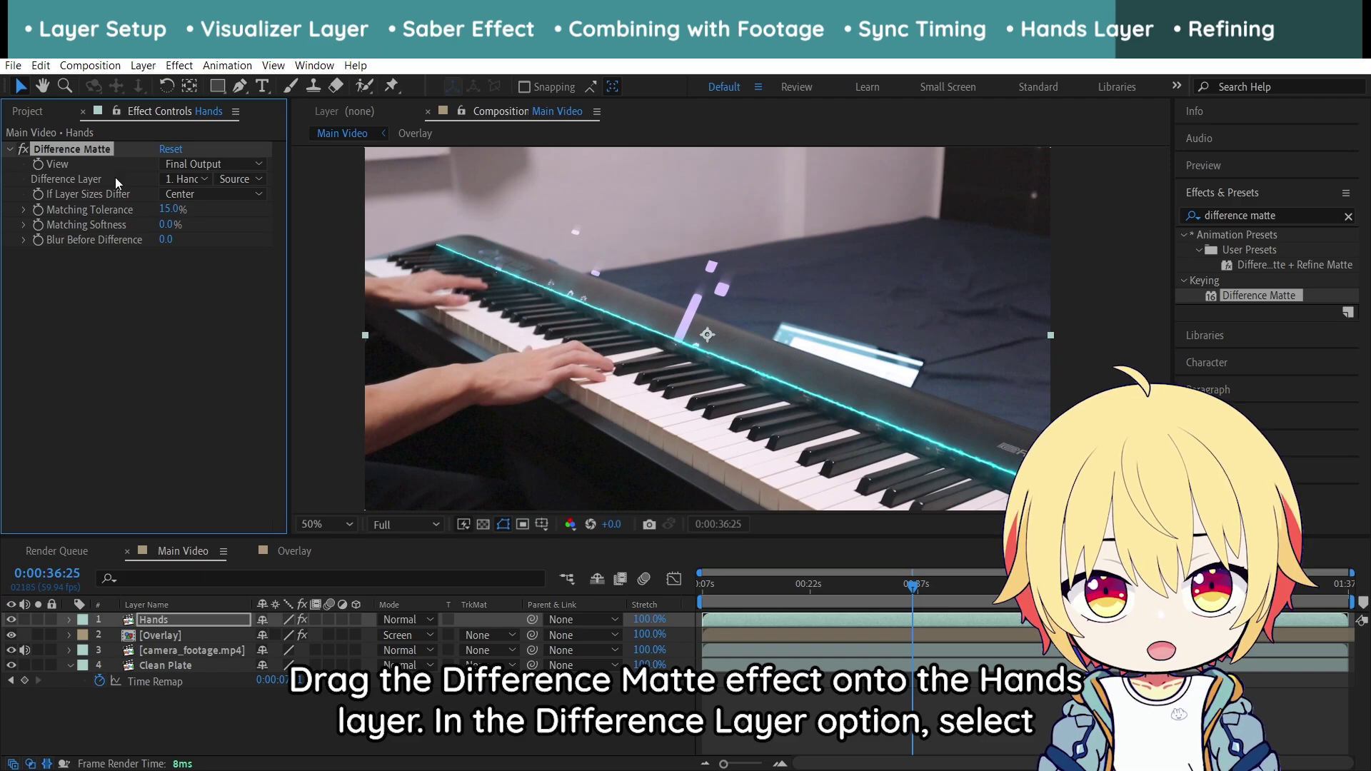
left_click(202, 180)
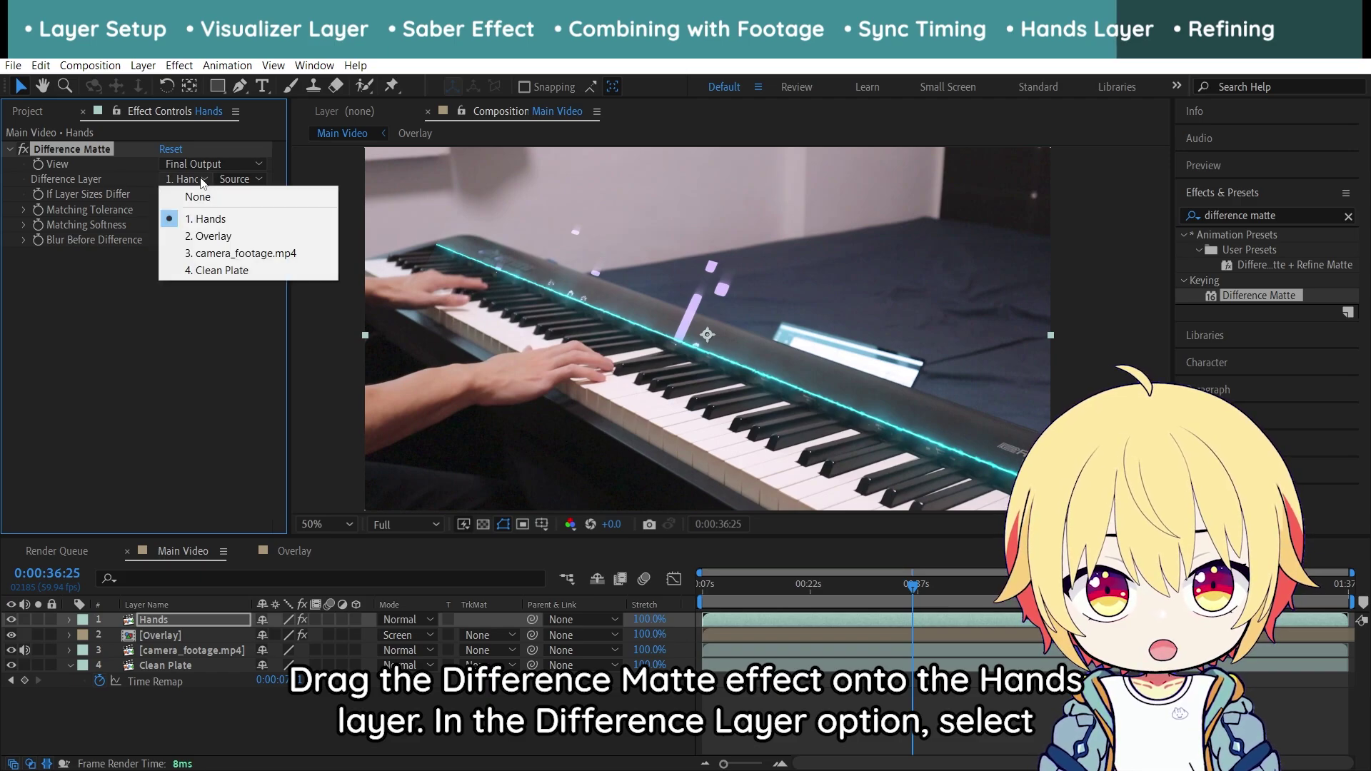
left_click(222, 269)
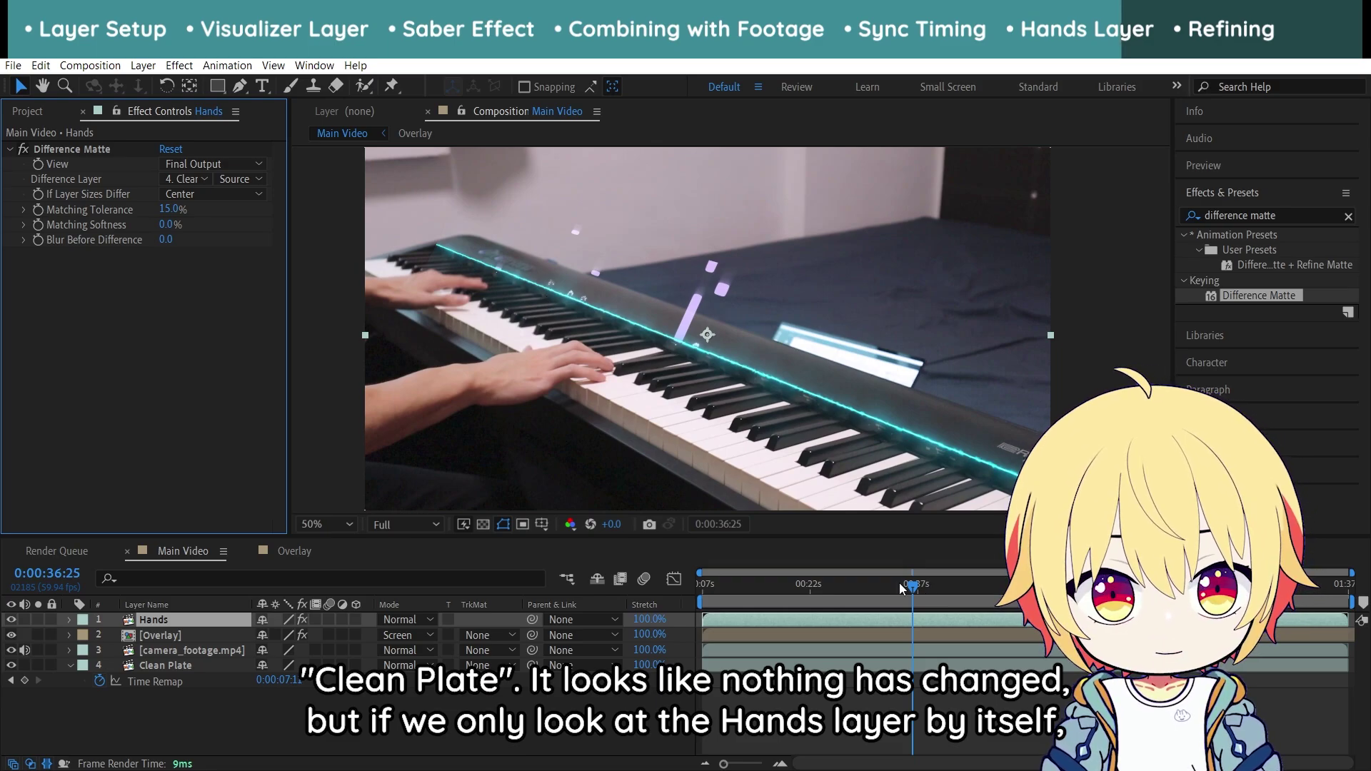
Solo the Hands and Clean Plate layers in turn to compare the keyed hands with the frozen background
left_click(38, 620)
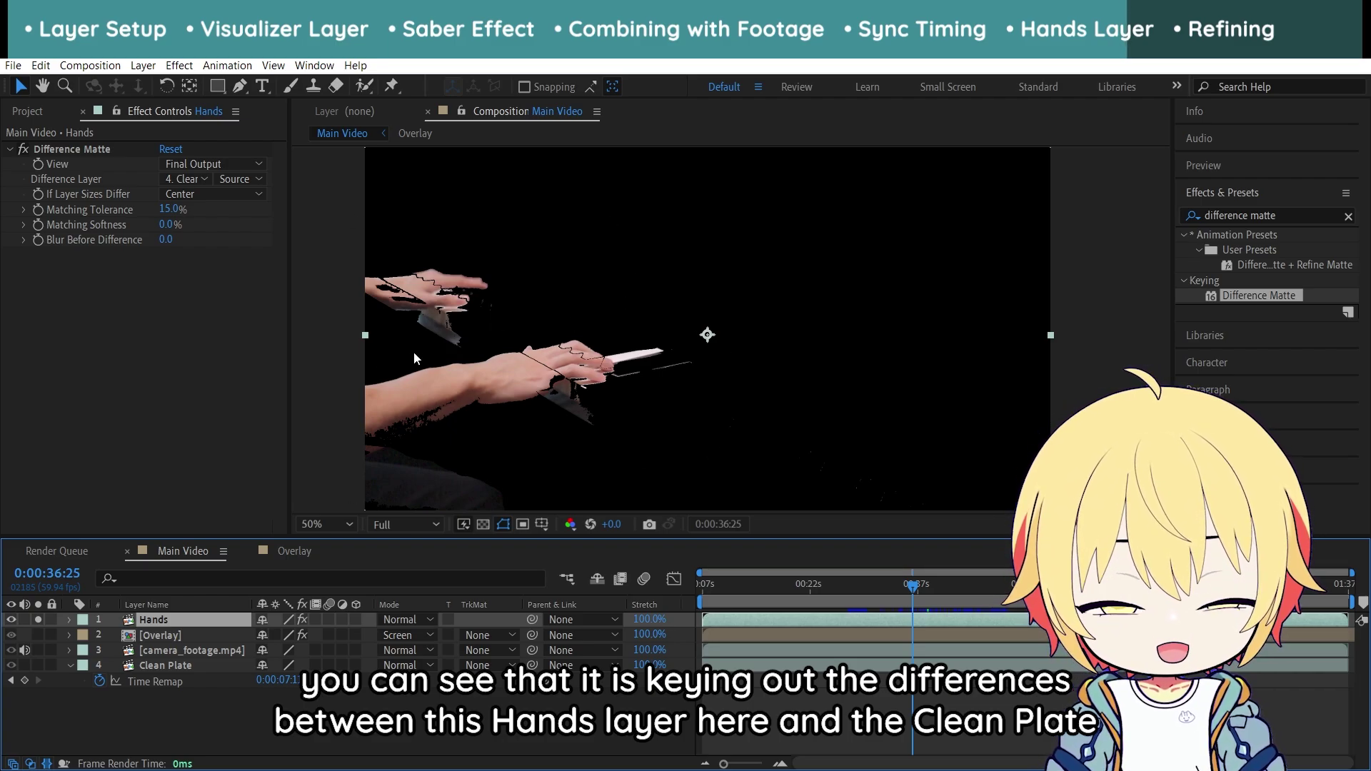
left_click(37, 620)
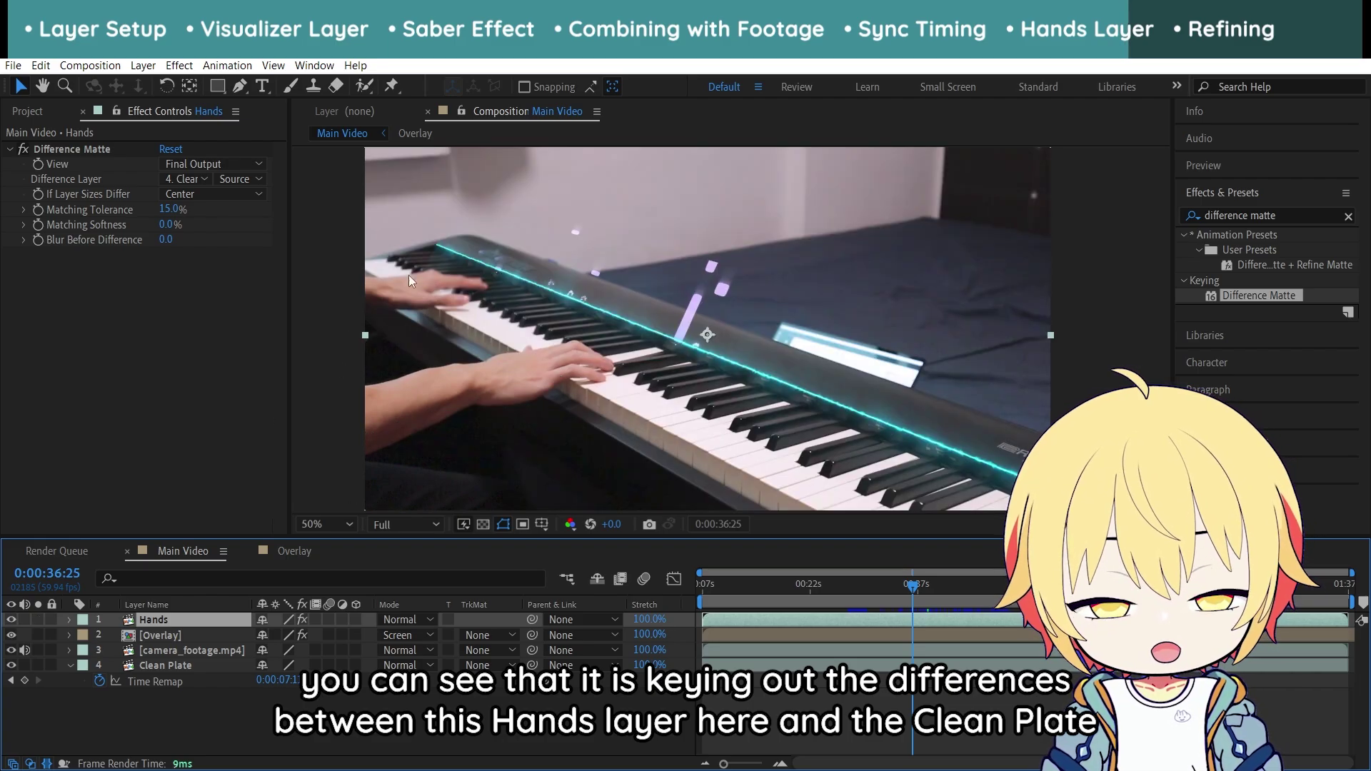
left_click(38, 664)
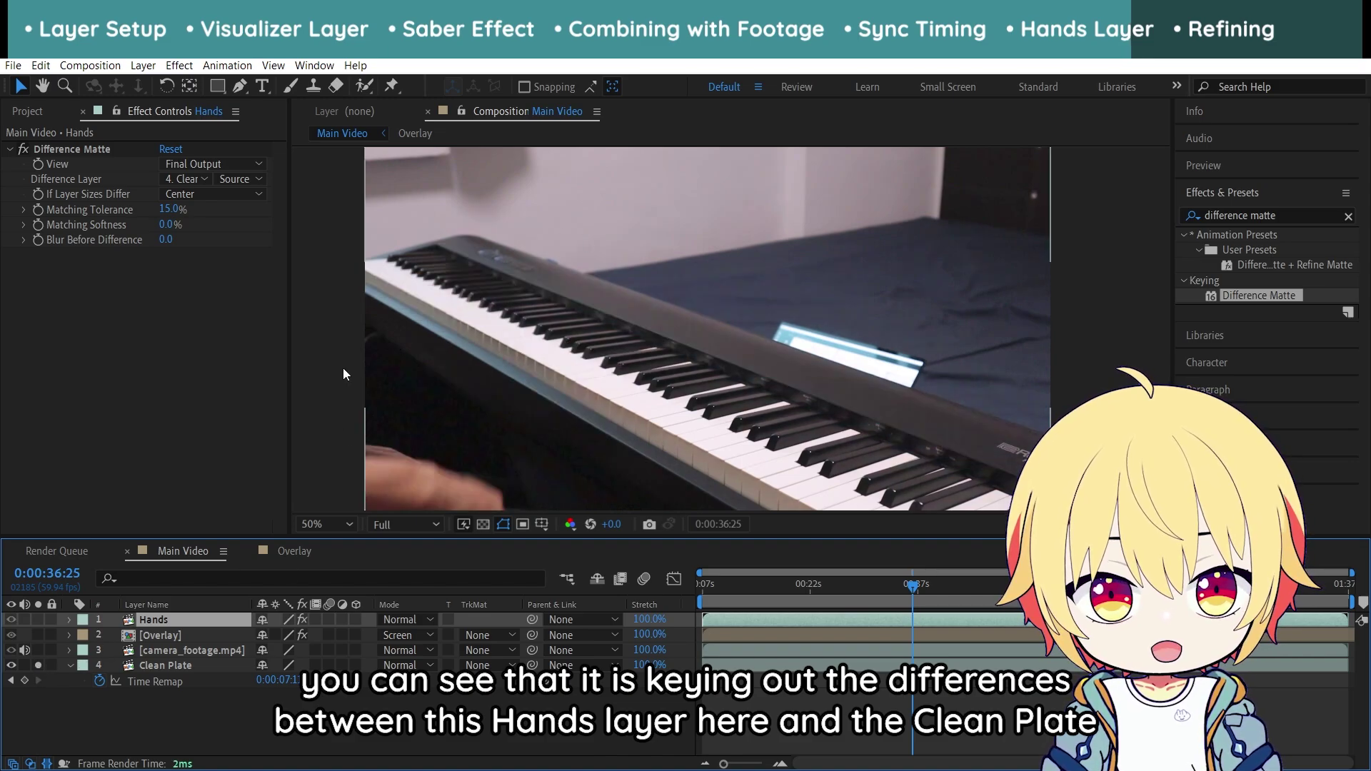
left_click(38, 665)
left_click(38, 619)
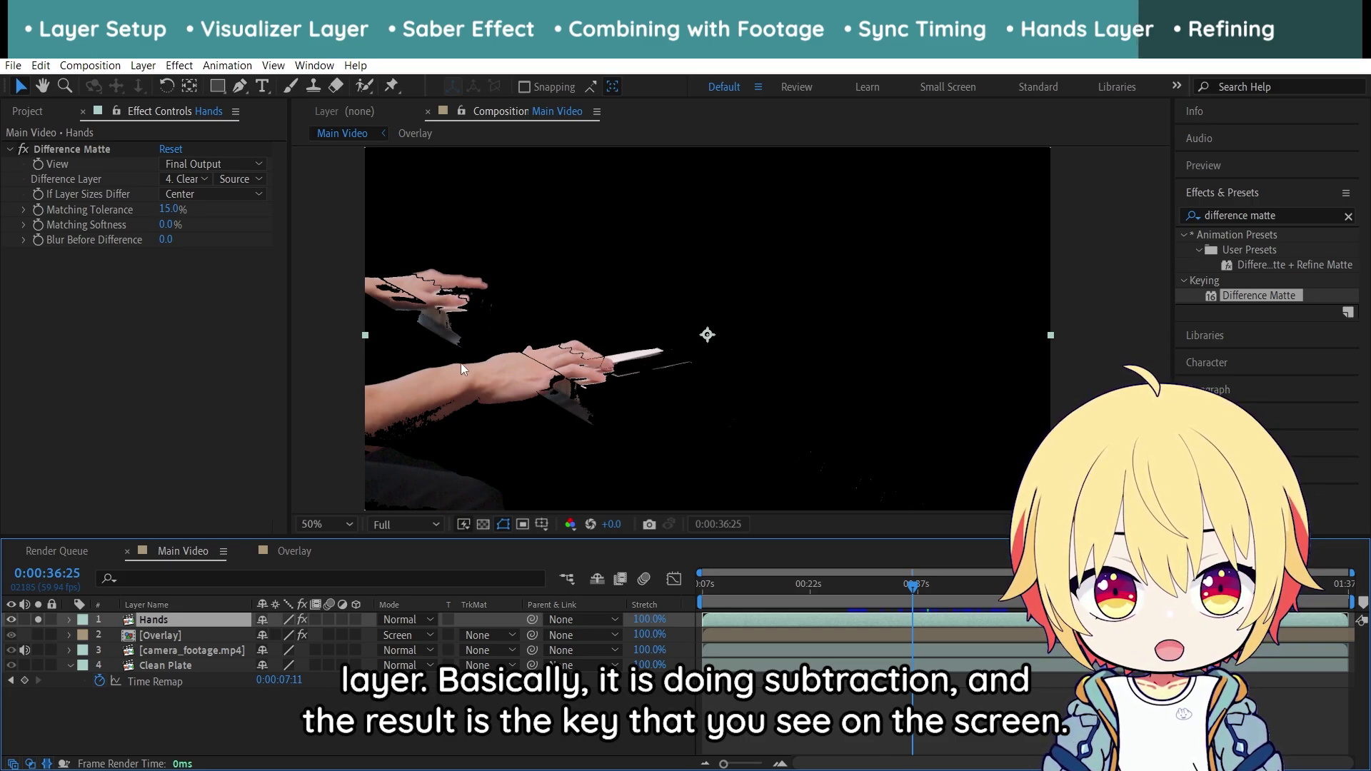
Try low and high Matching Tolerance values on the Hands layer's Difference Matte at 0:00:38:47 and settle on 9%
left_click(140, 209)
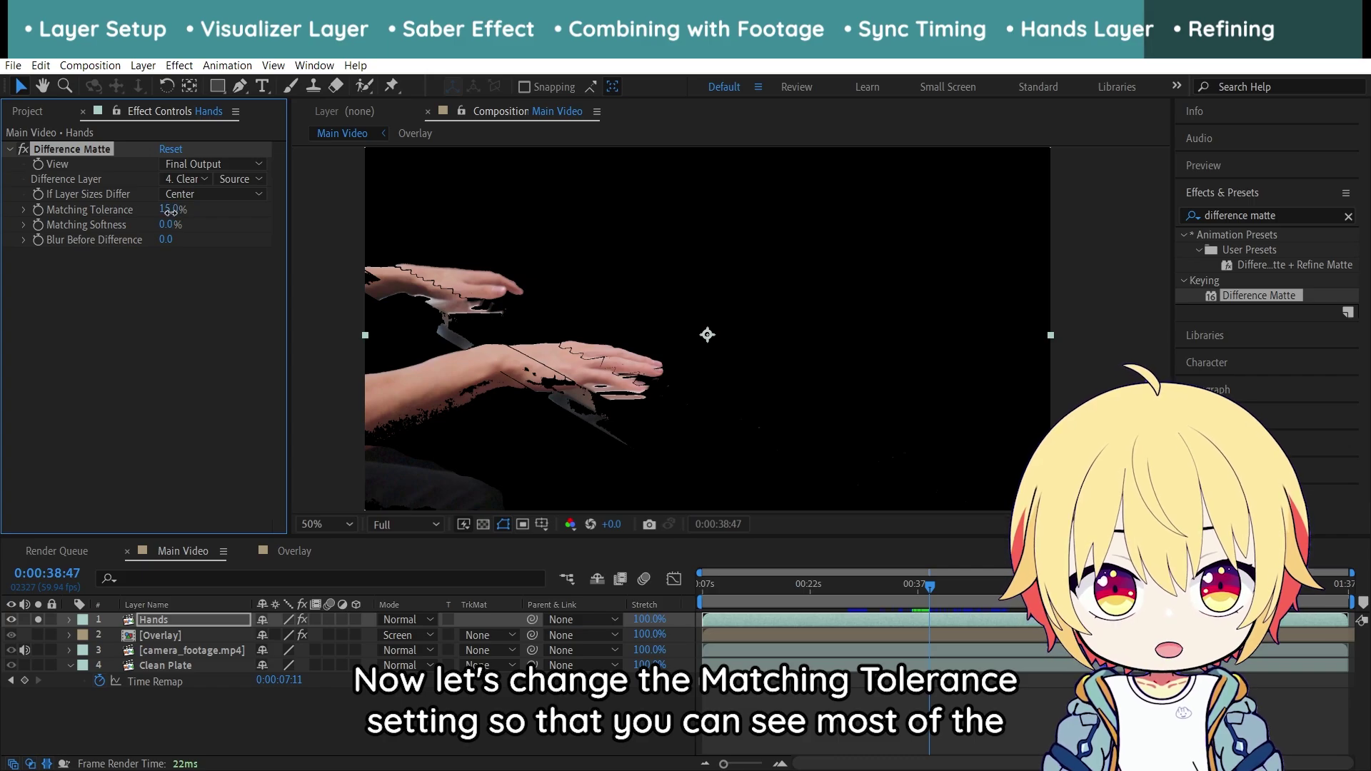
left_click_drag(170, 212, 163, 212)
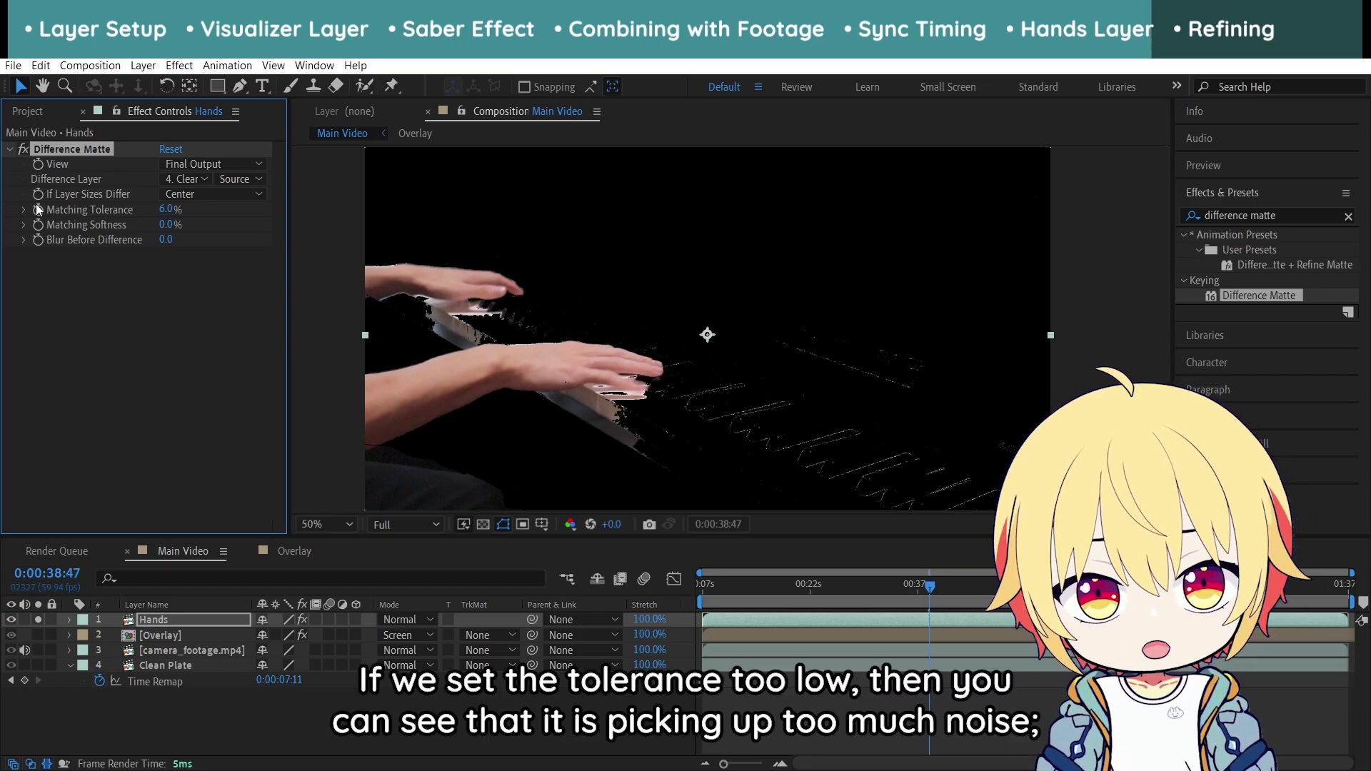
left_click_drag(166, 216, 163, 215)
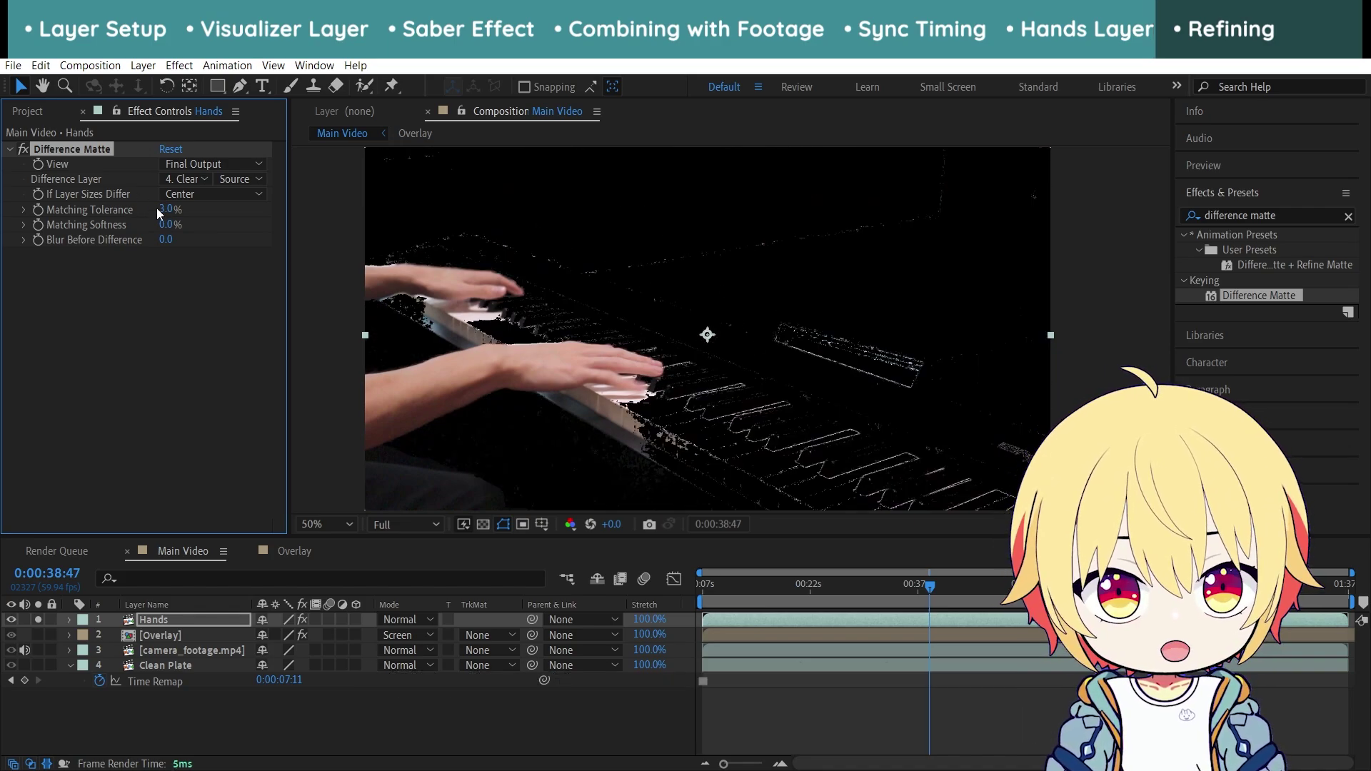
left_click_drag(161, 210, 196, 217)
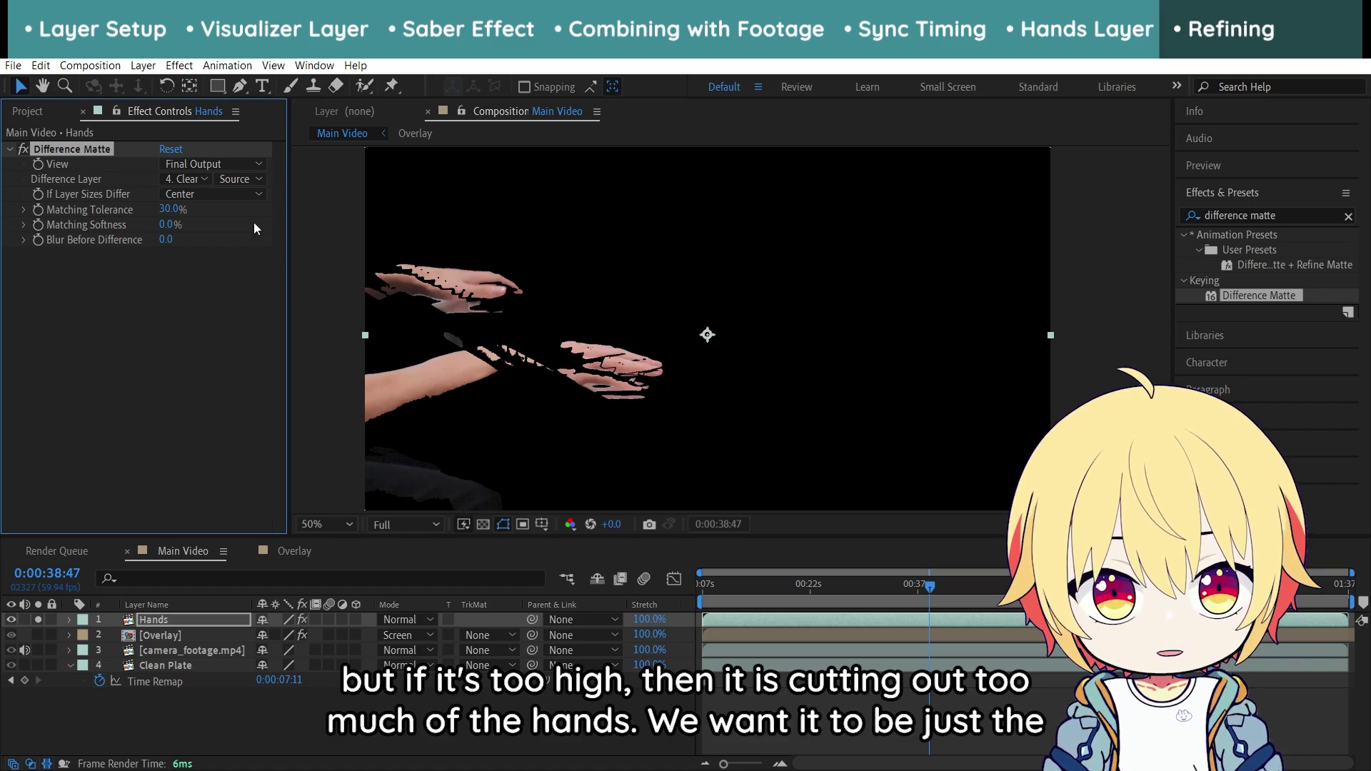
left_click_drag(169, 210, 150, 213)
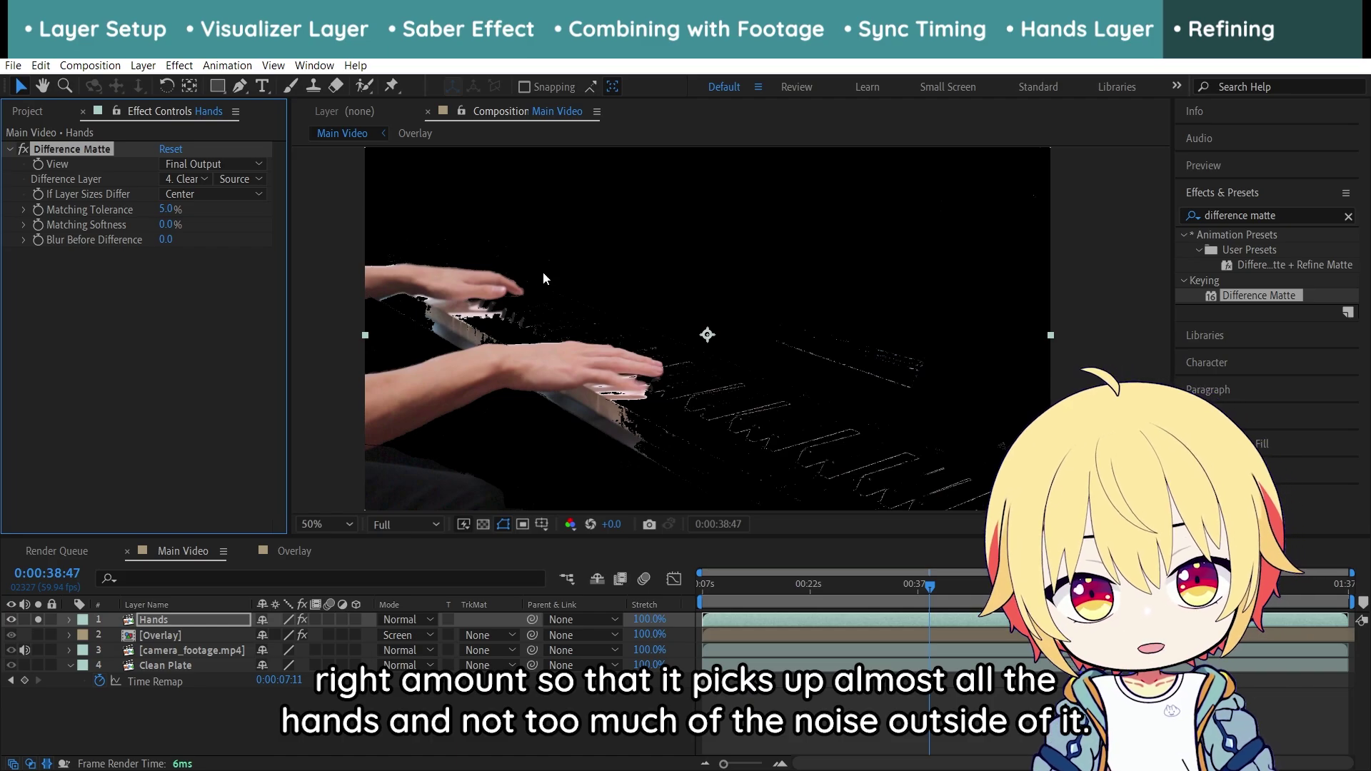
left_click_drag(163, 209, 168, 209)
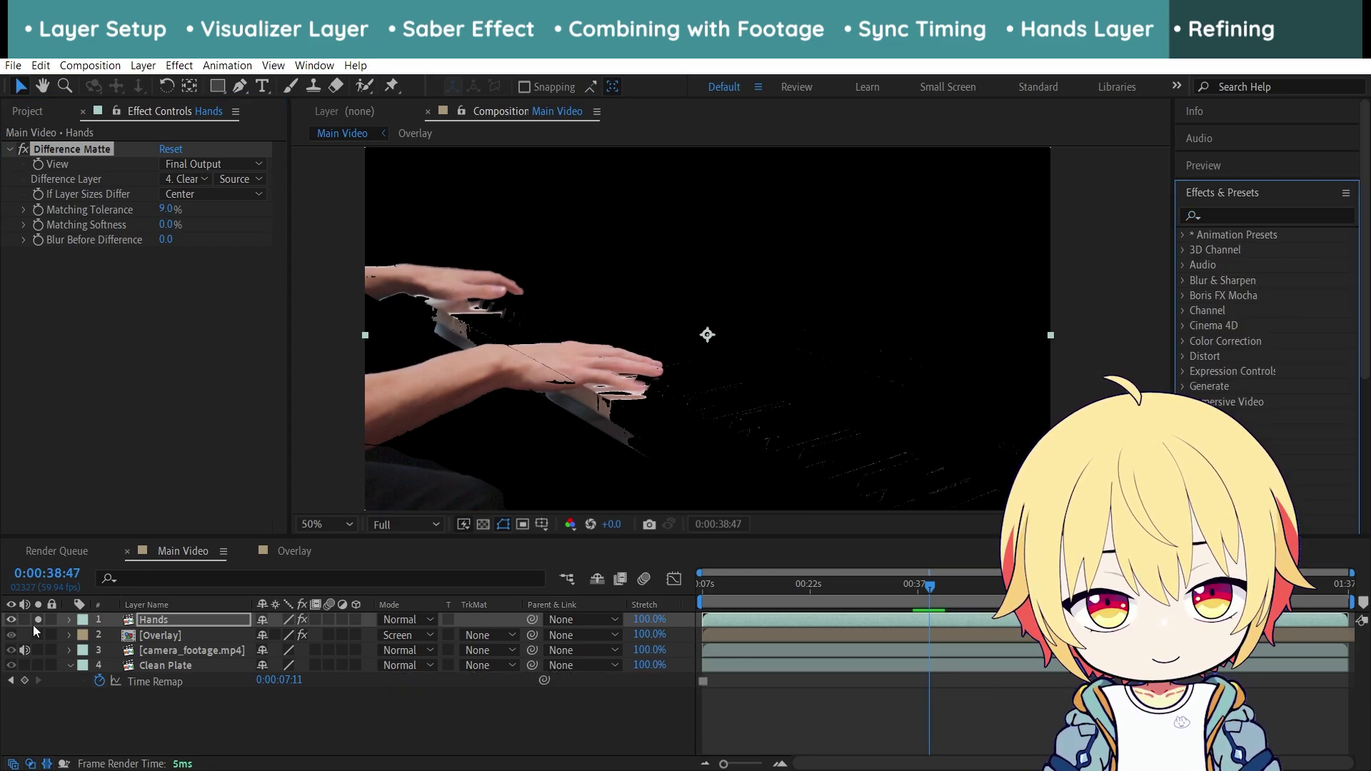
Show all layers together again and preview the playback from 0:00:38:47 to check the hands in front of the visualizer
left_click(39, 619)
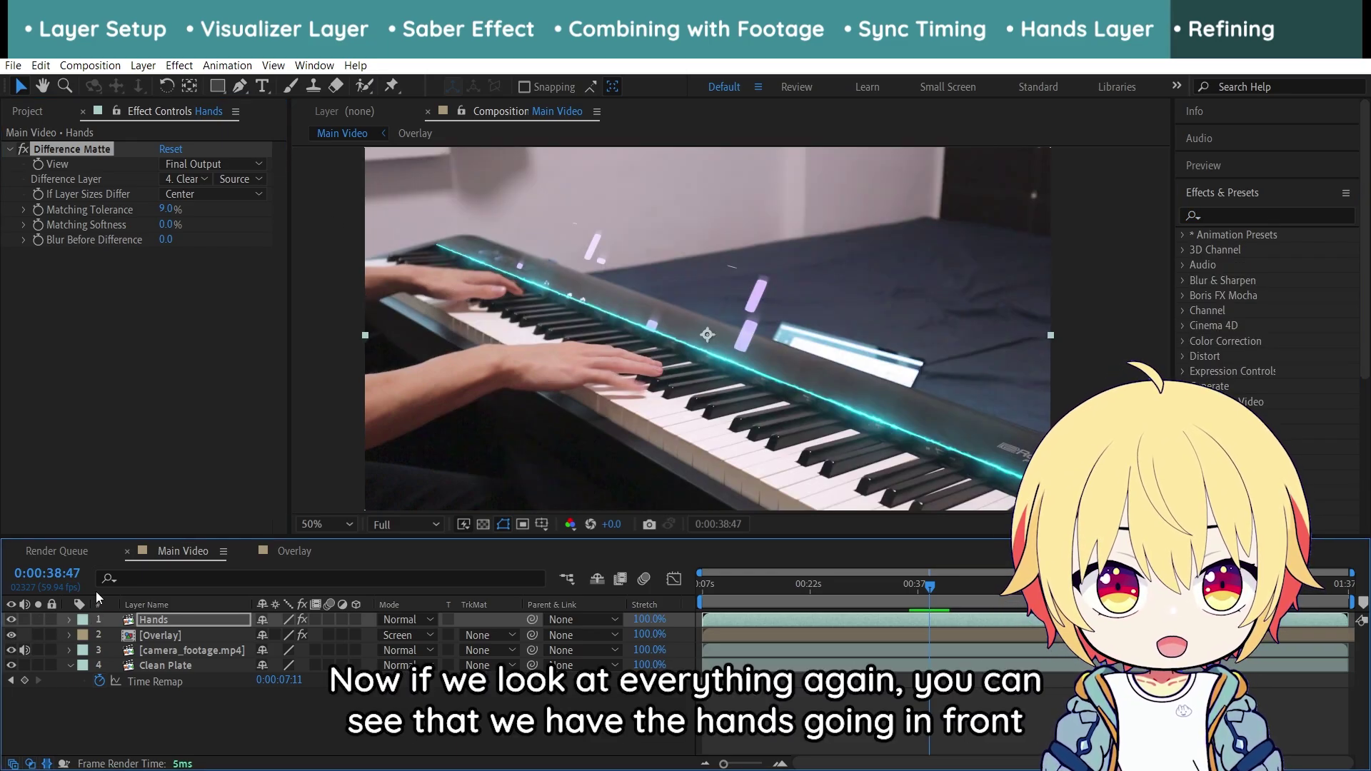
key("space")
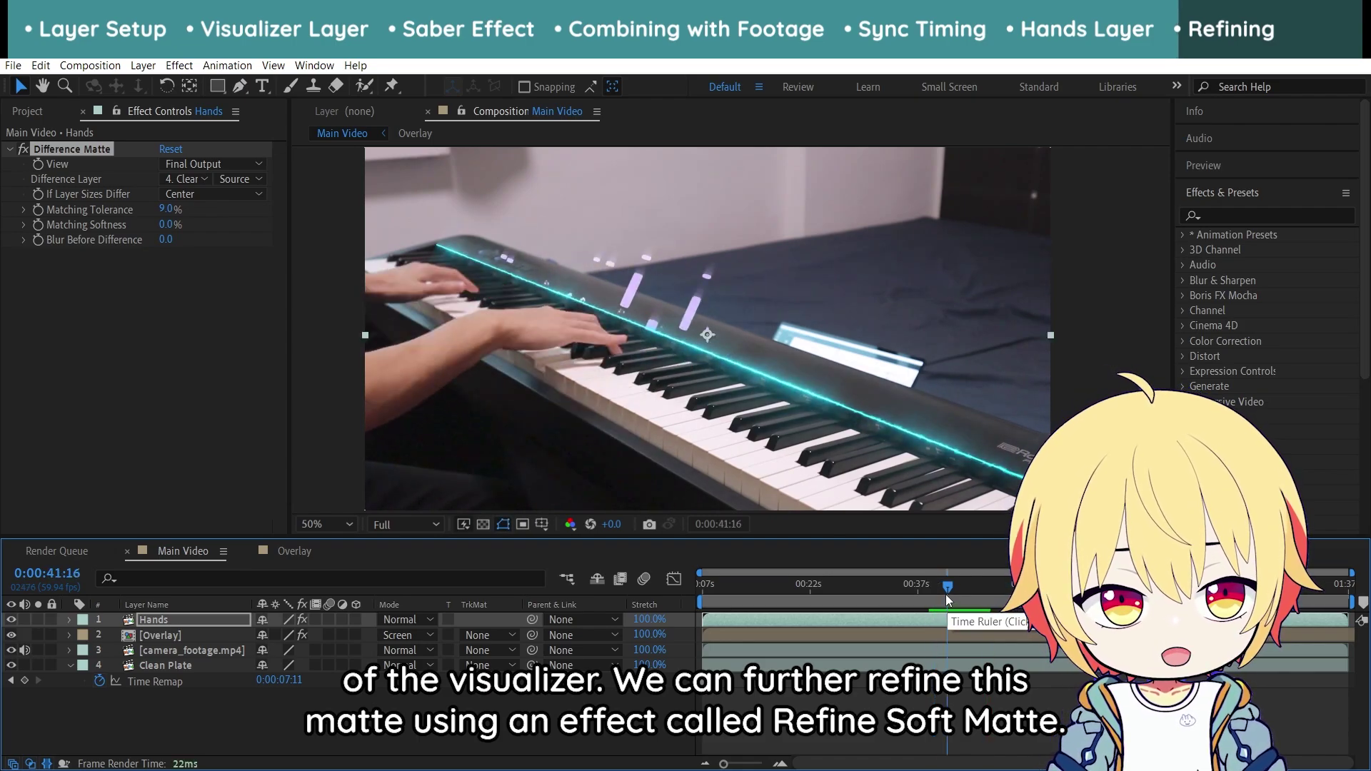
Solo the Hands layer at 0:00:40:46 and apply the Refine Soft Matte effect to it after the Difference Matte
left_click(944, 594)
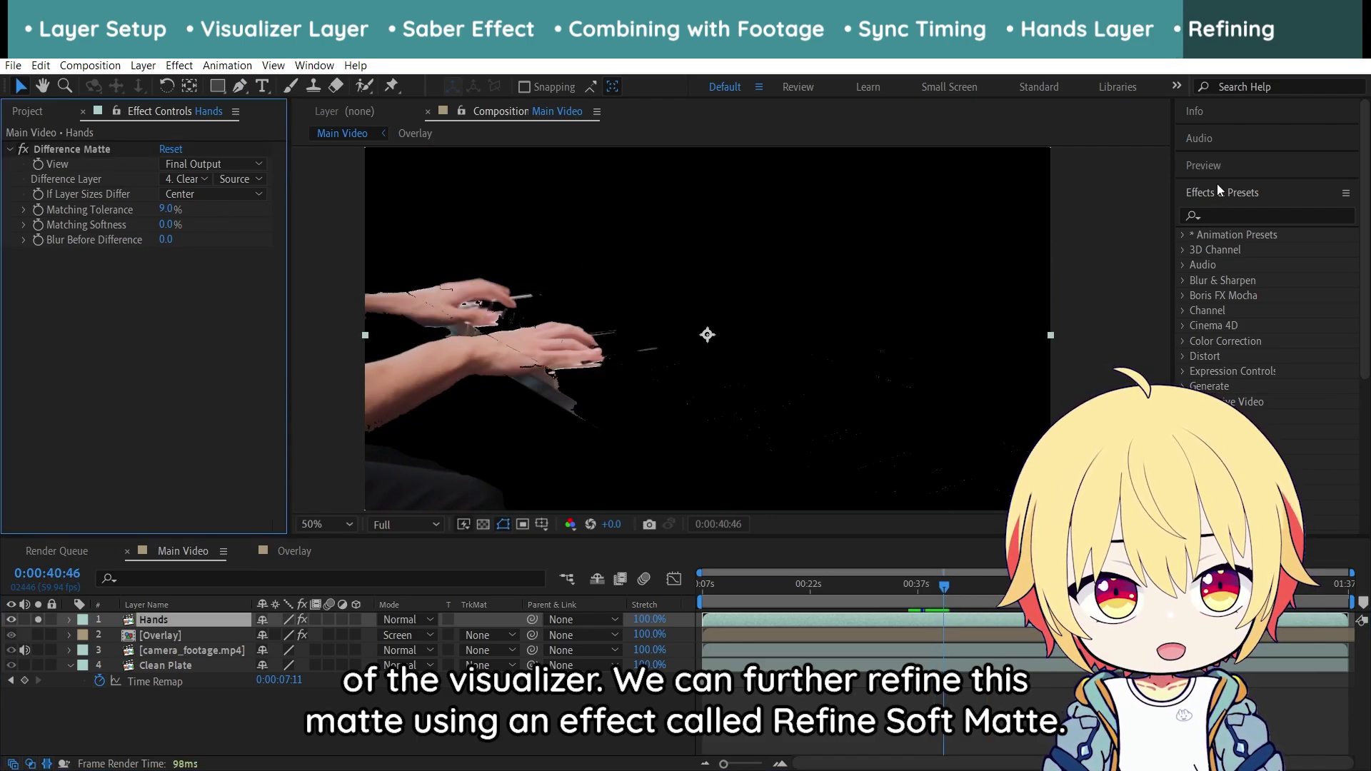
left_click(1259, 207)
type("refine so")
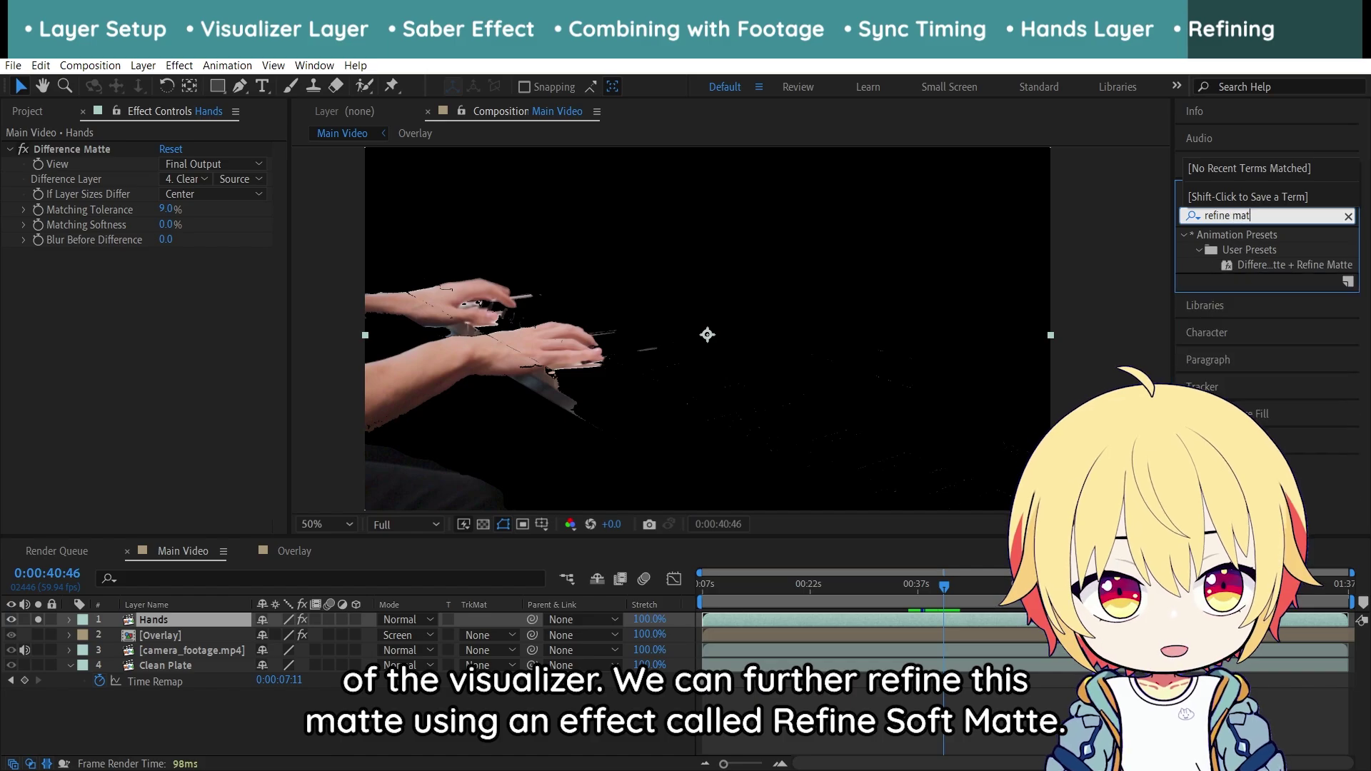
type("ft matte")
left_click_drag(1261, 249, 28, 358)
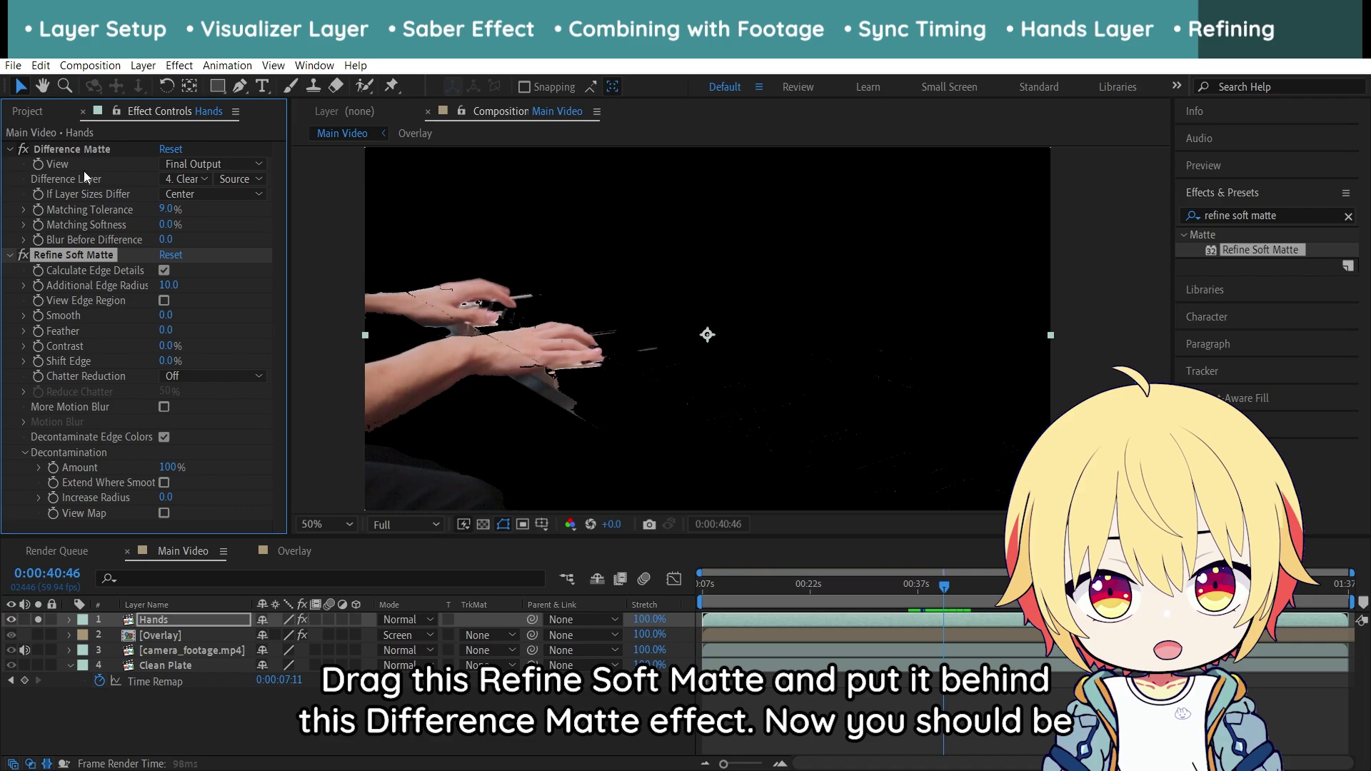
left_click(10, 148)
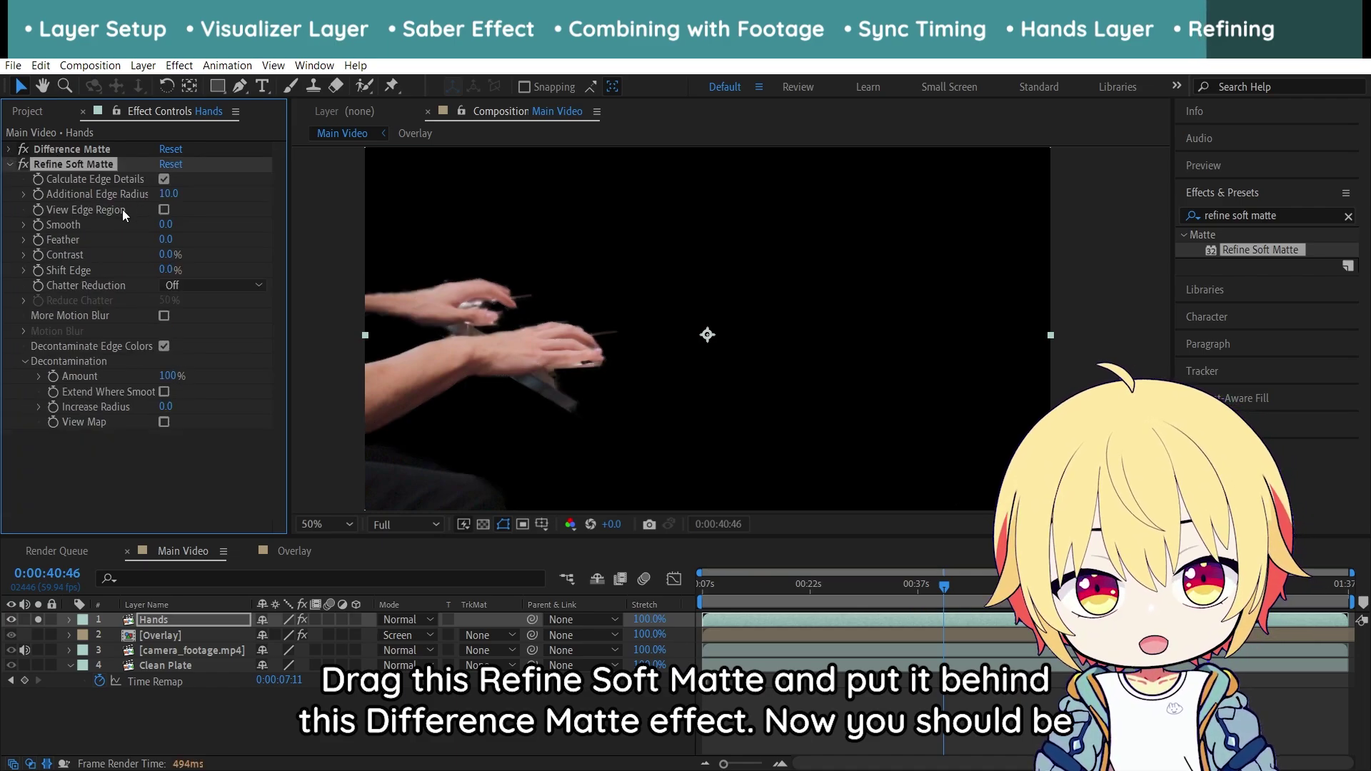
Compare the edges of the hands up close with the Refine Soft Matte effect disabled and enabled again
key("period")
left_click(30, 182)
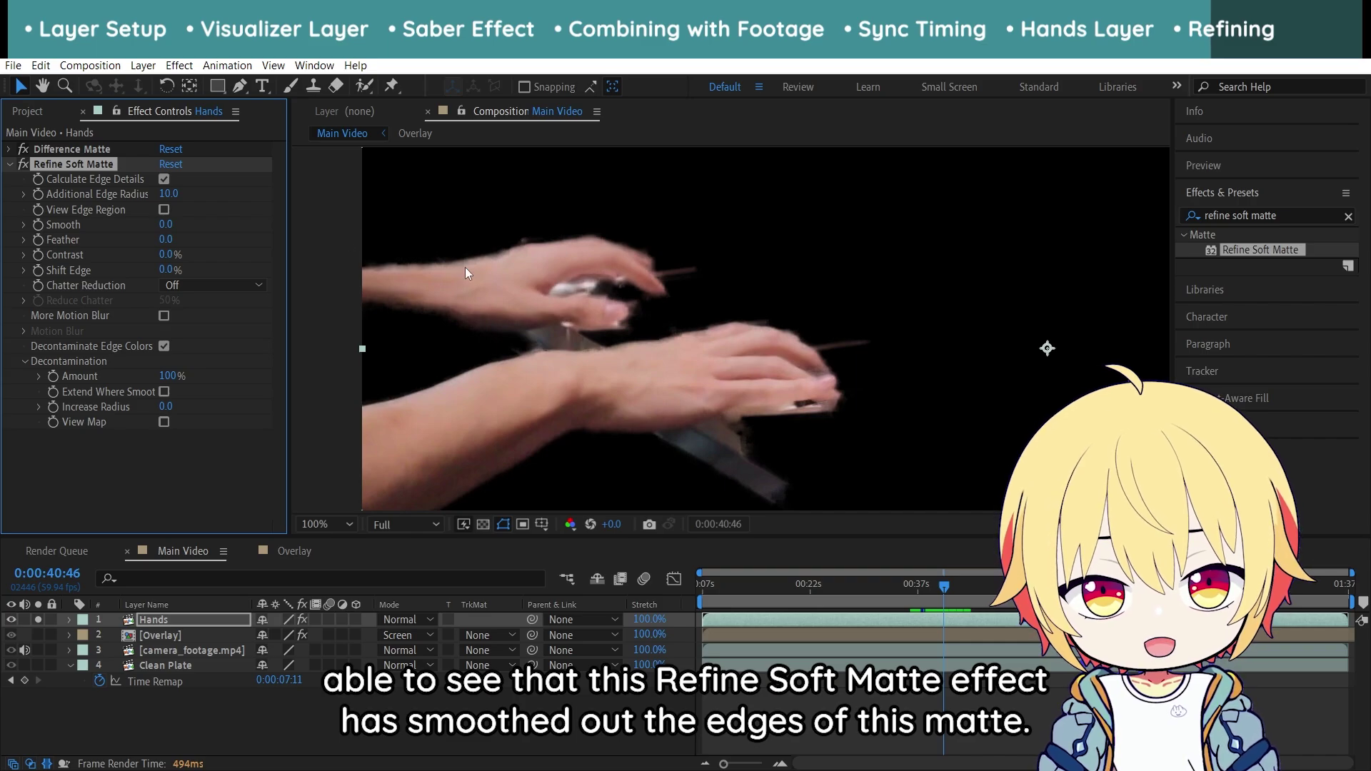
left_click(25, 165)
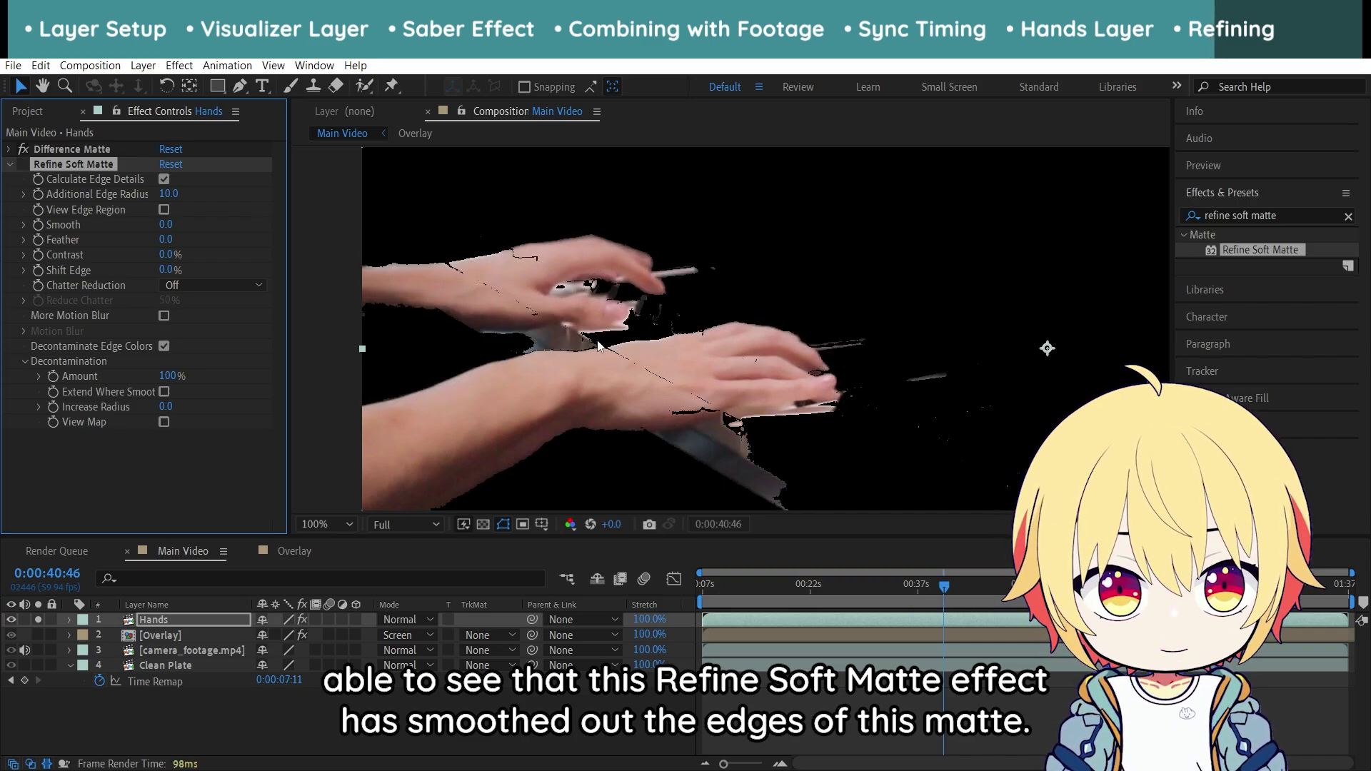
left_click(26, 165)
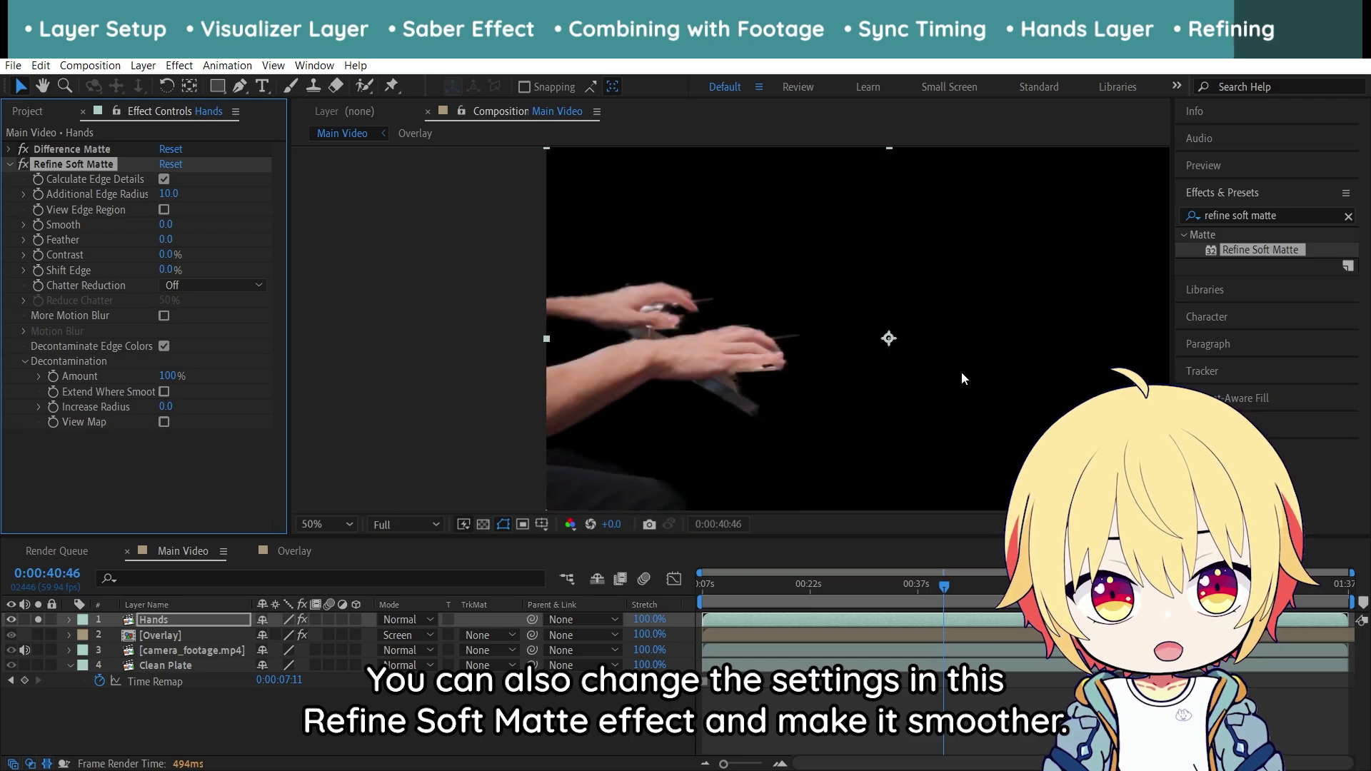
left_click(935, 584)
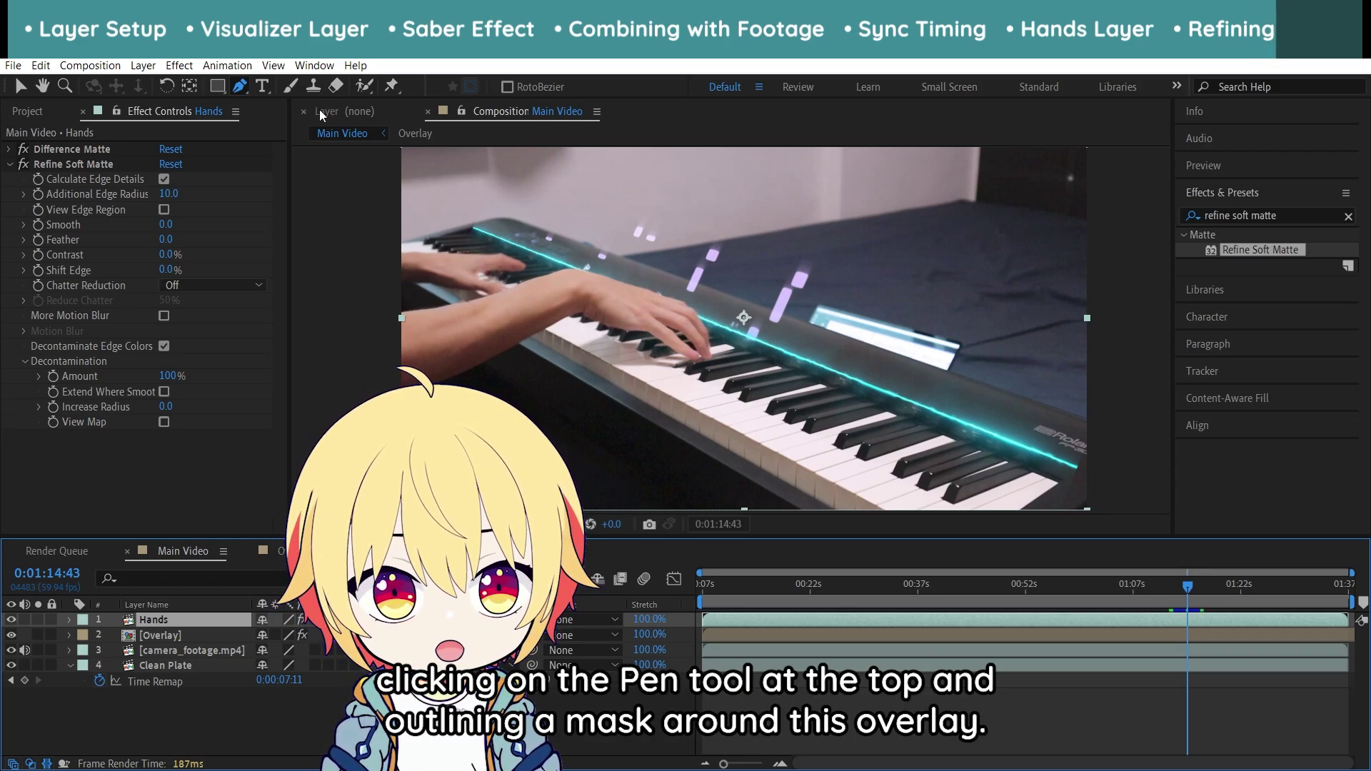
Draw a closed four-point mask on the Hands layer around the visualizer and Saber beam area, and preview the masked result
left_click(463, 233)
left_click(504, 163)
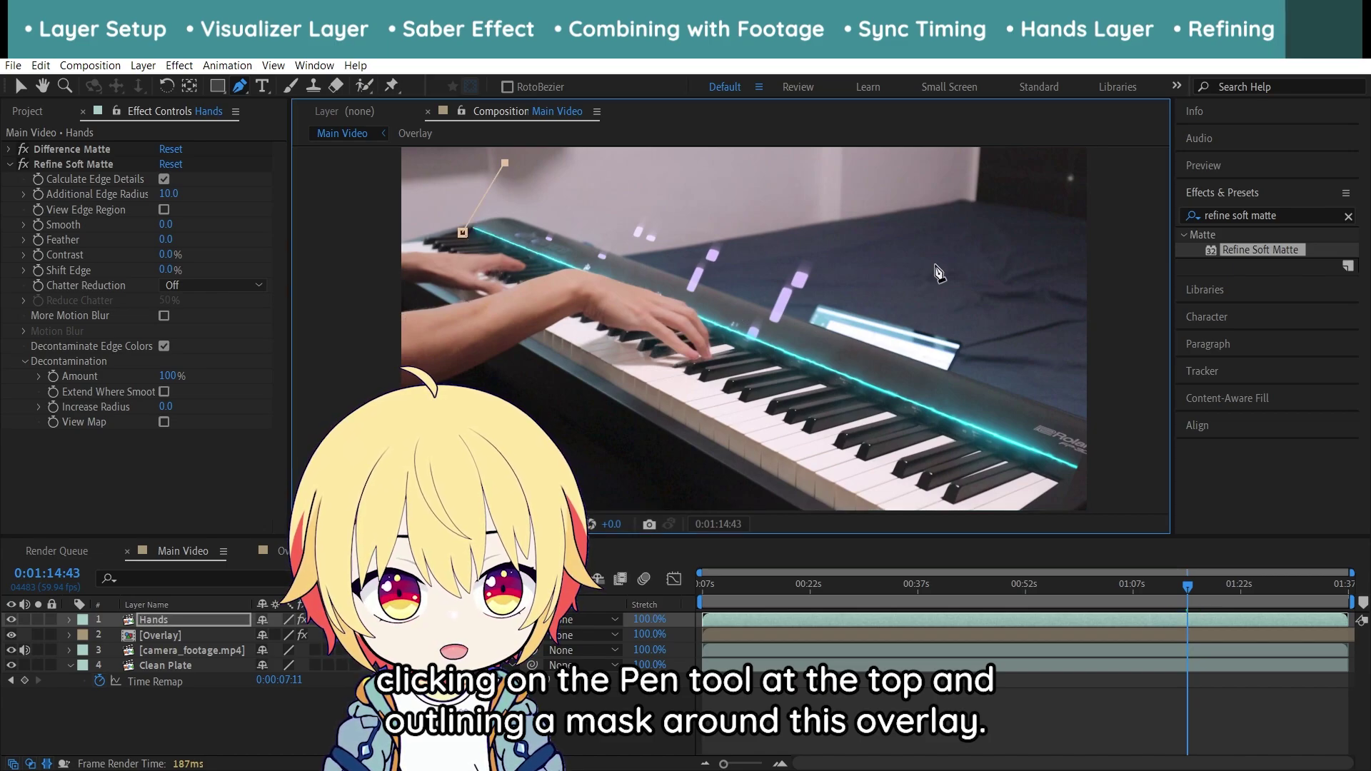
left_click(1137, 356)
left_click(1100, 506)
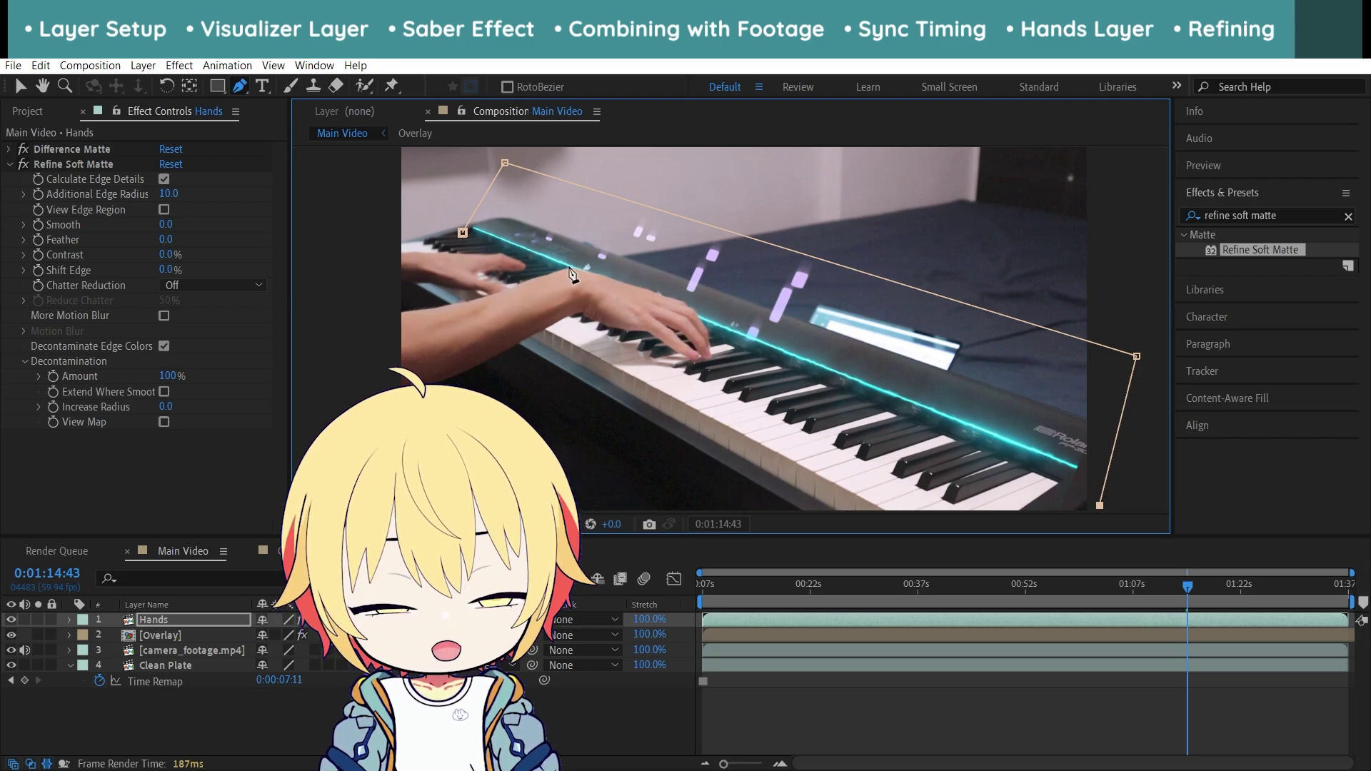
left_click(463, 234)
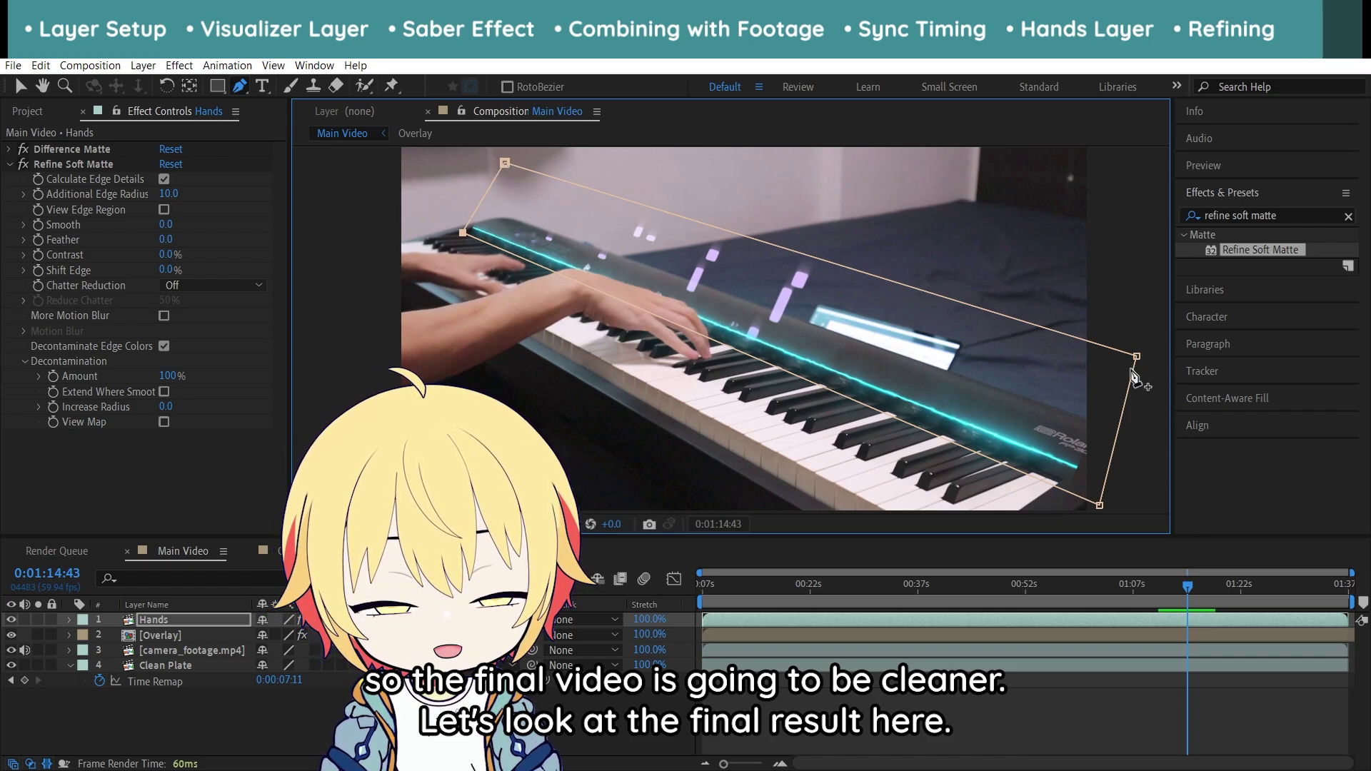
left_click(20, 85)
key("space")
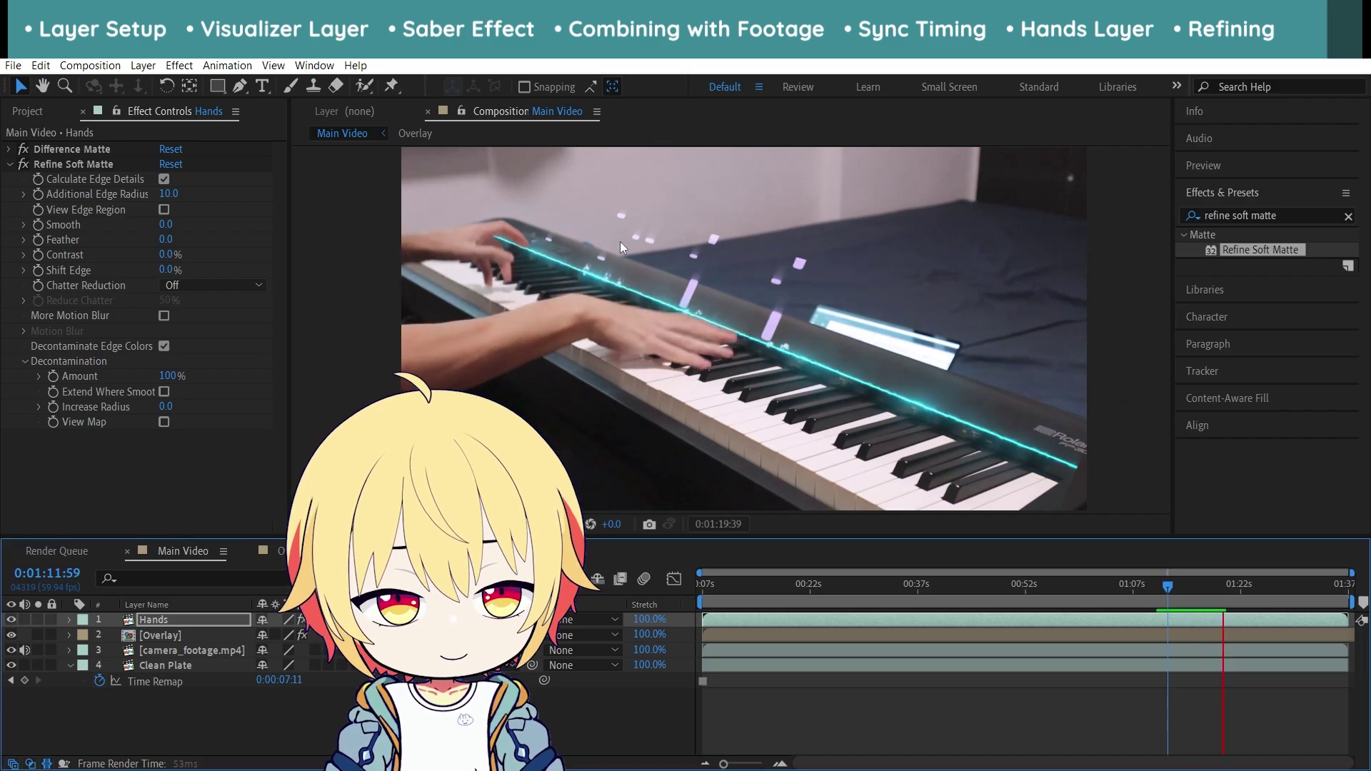